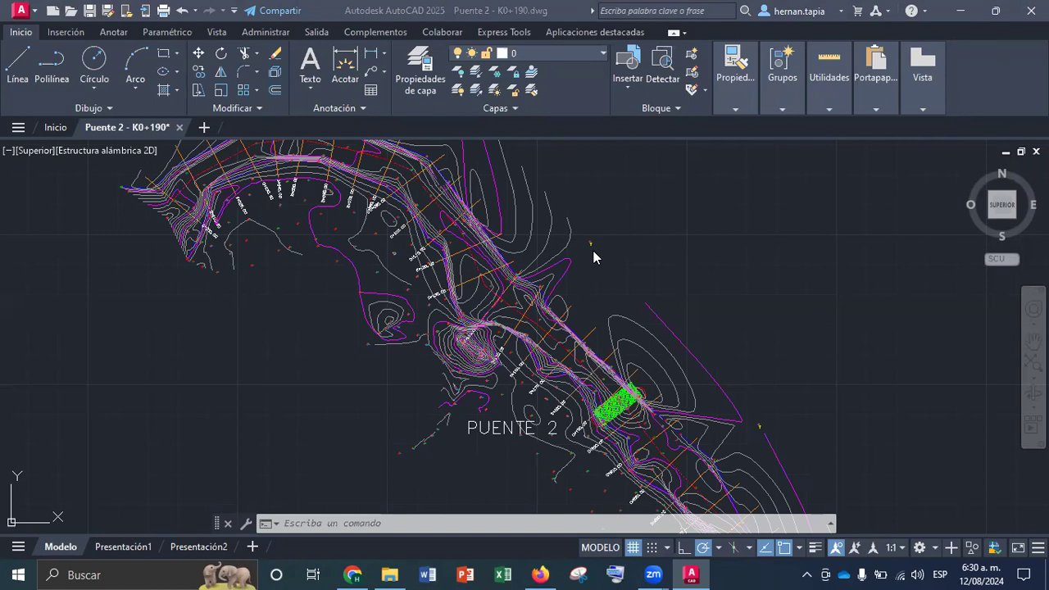
# Save the drawing as puente1 in AutoCAD 2013/LT2013 DWG format in the BASE DE DATOS CAD folder, and close AutoCAD
pyautogui.click(22, 11)
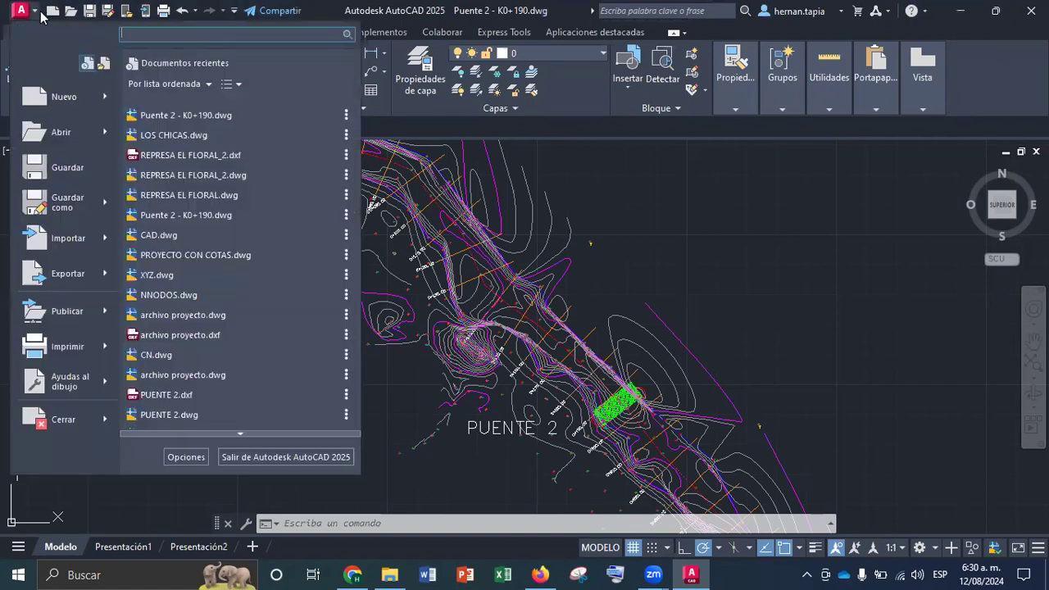
pyautogui.click(80, 206)
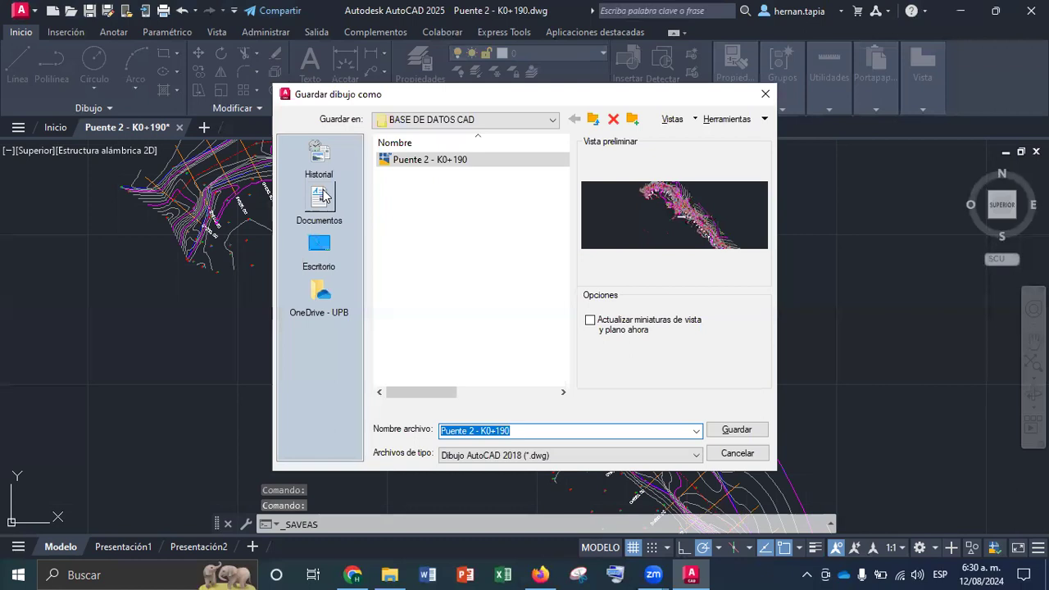
pyautogui.click(498, 455)
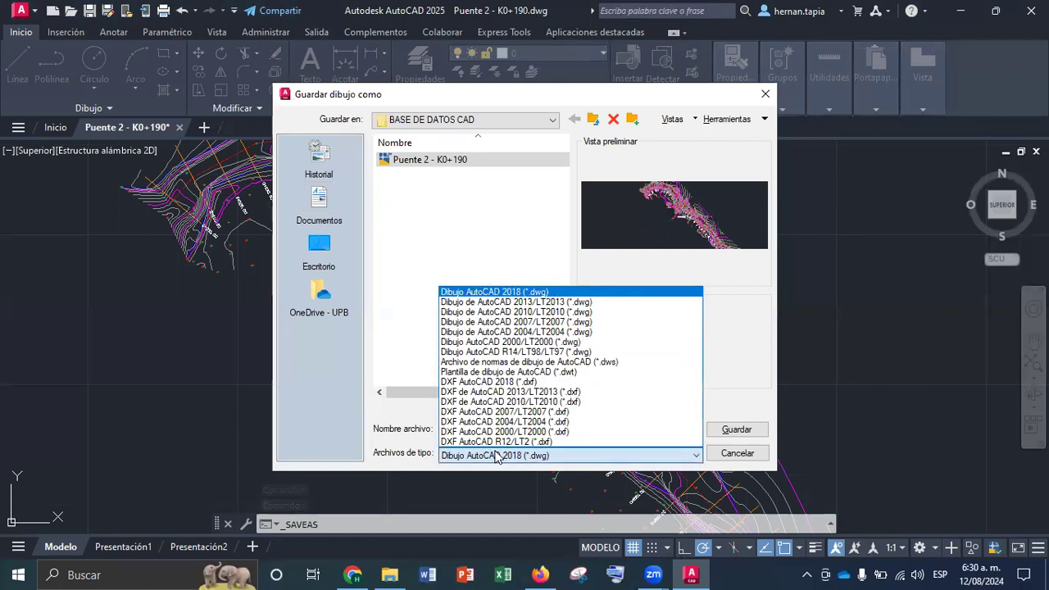
pyautogui.click(506, 303)
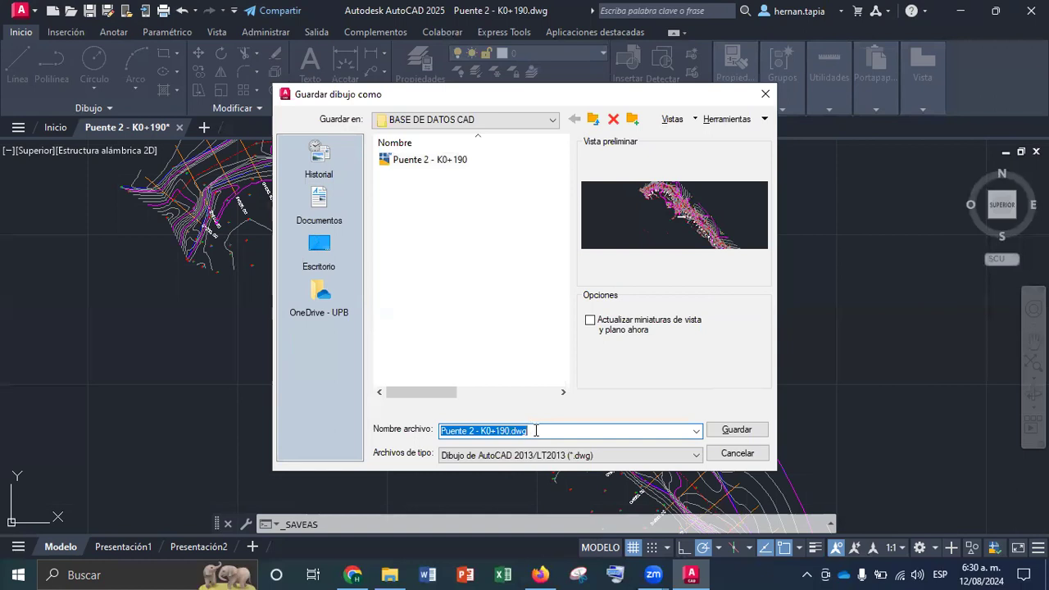
pyautogui.write('puente1')
pyautogui.press('Return')
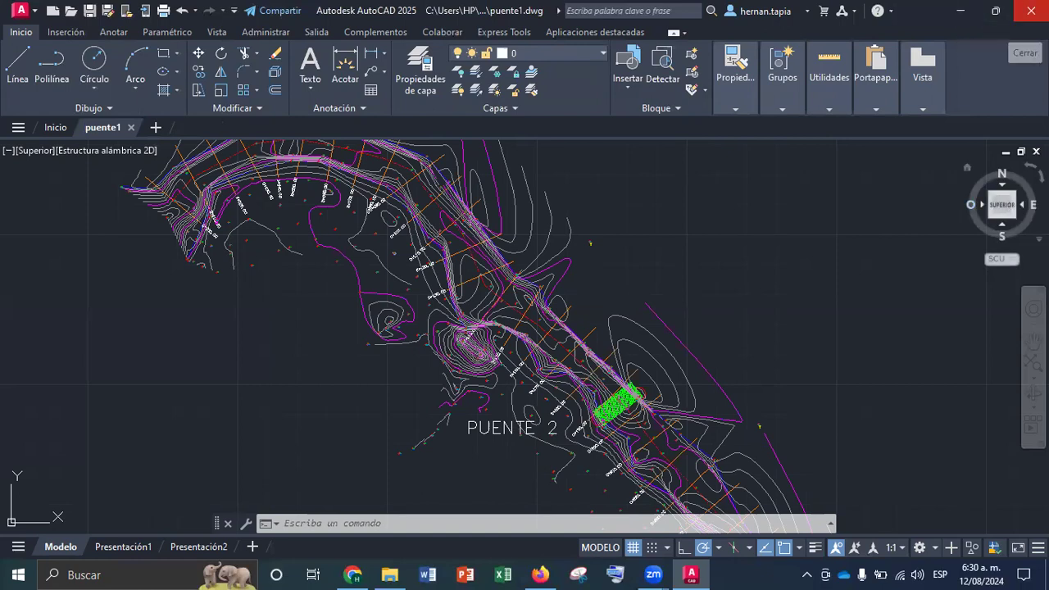
pyautogui.click(1026, 10)
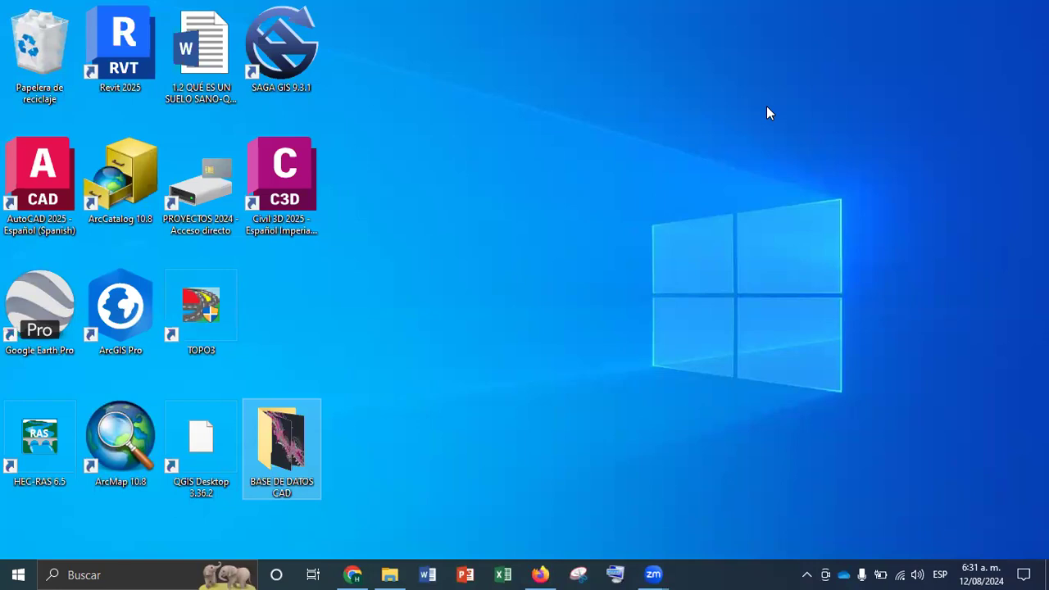
# Open ArcMap and connect the Add Data browser to the BASE DE DATOS CAD folder on the desktop
pyautogui.click(121, 418)
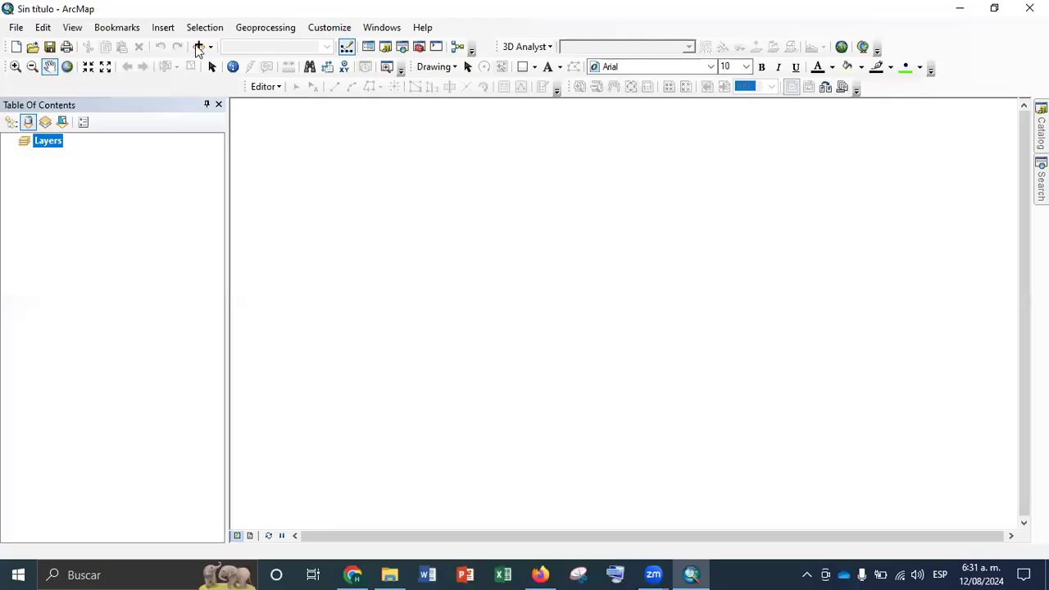
pyautogui.click(198, 47)
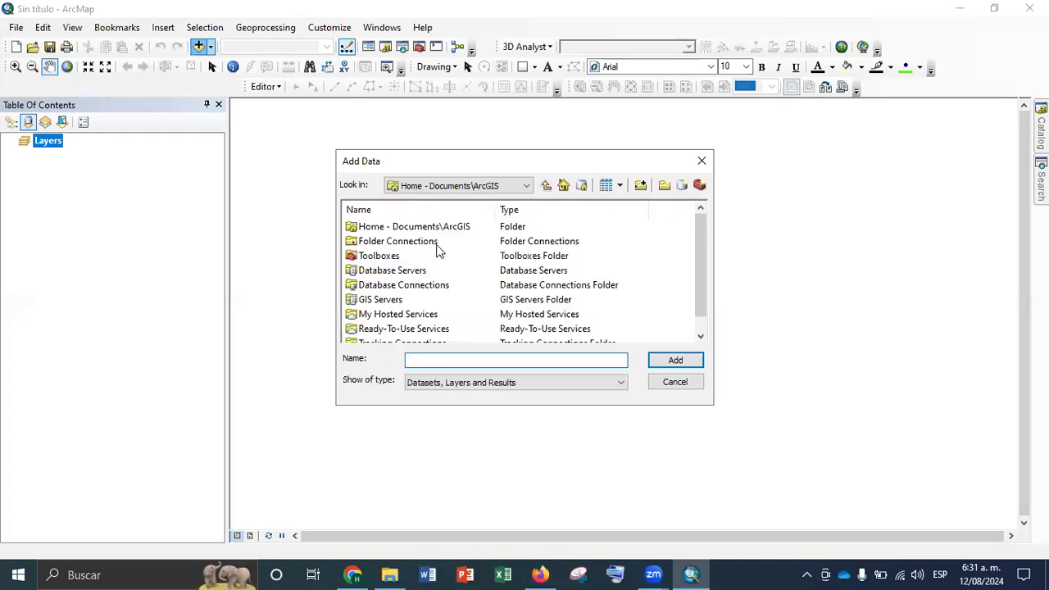
pyautogui.click(640, 185)
pyautogui.click(455, 232)
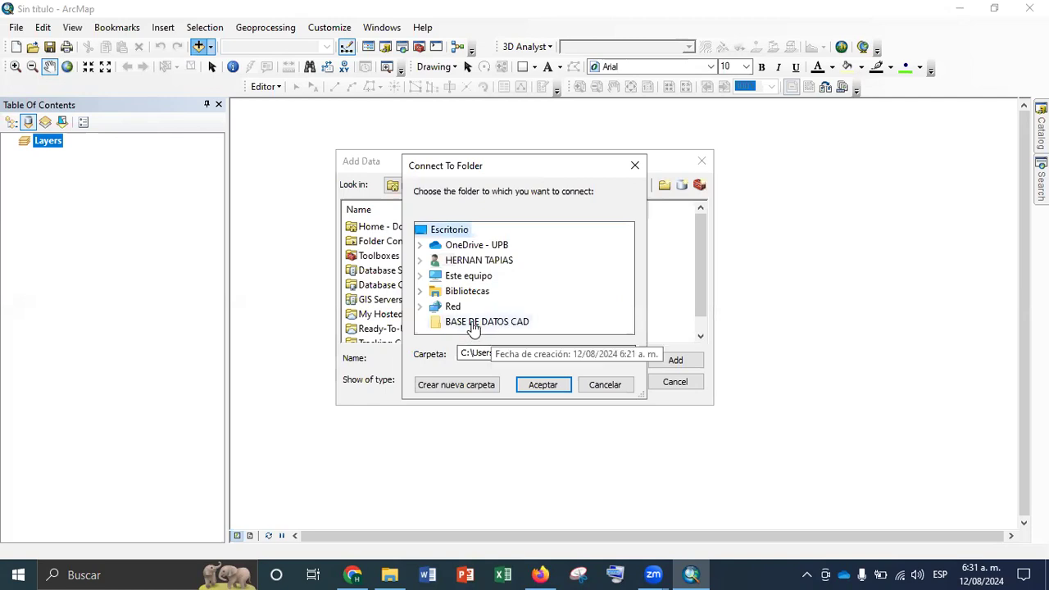
pyautogui.click(473, 325)
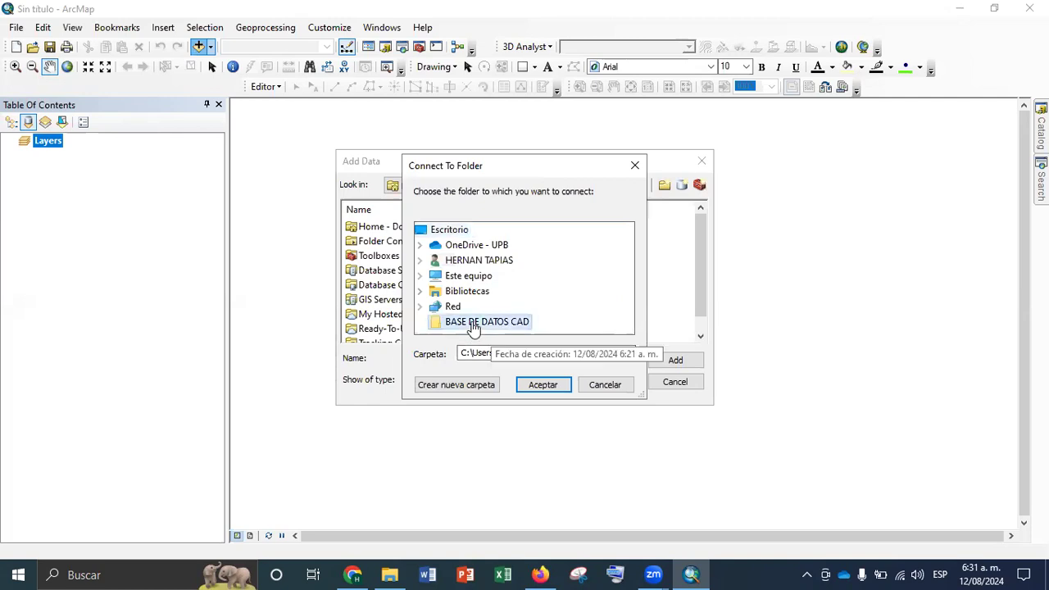
pyautogui.click(547, 385)
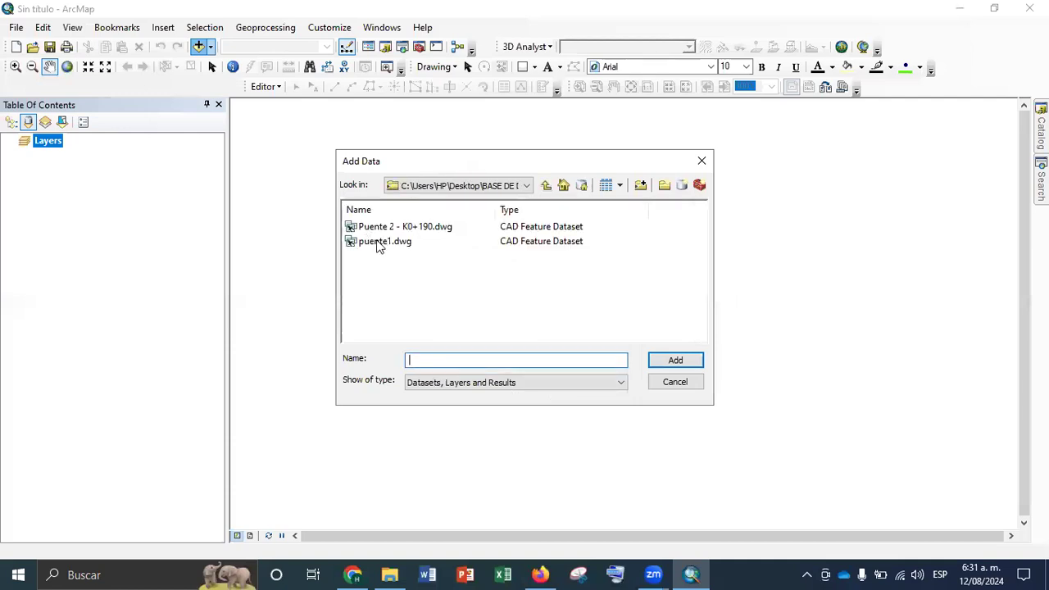
# Add the whole puente1.dwg CAD dataset to the map despite its missing spatial reference
pyautogui.click(379, 243)
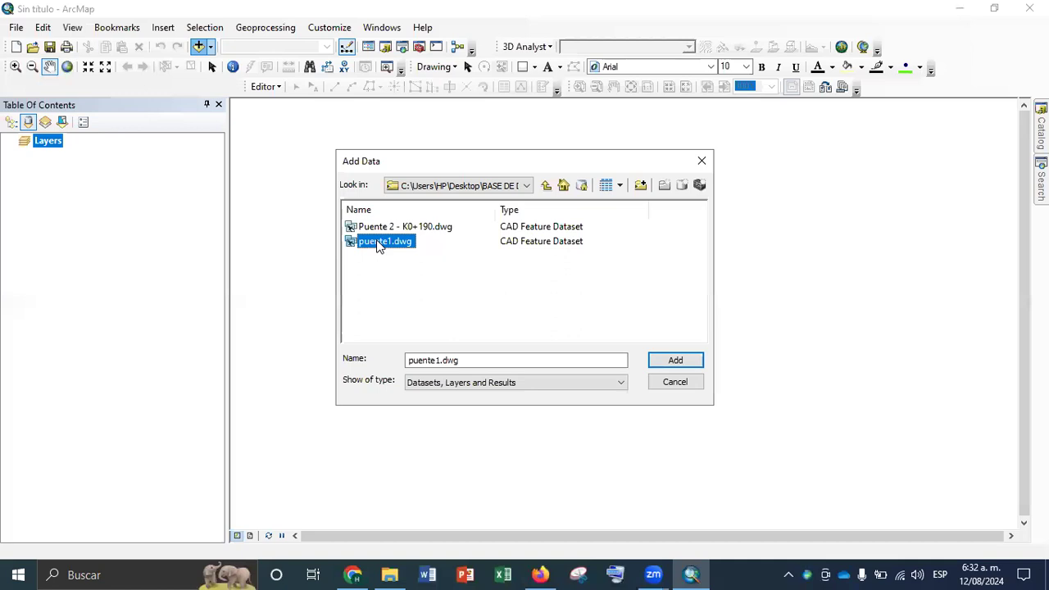
pyautogui.click(685, 356)
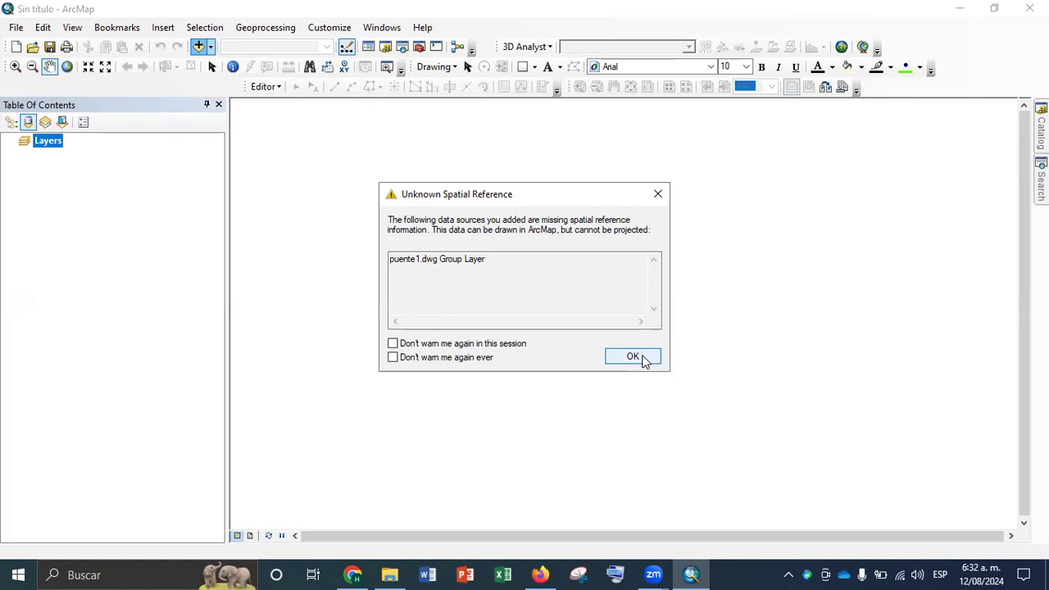
pyautogui.click(633, 358)
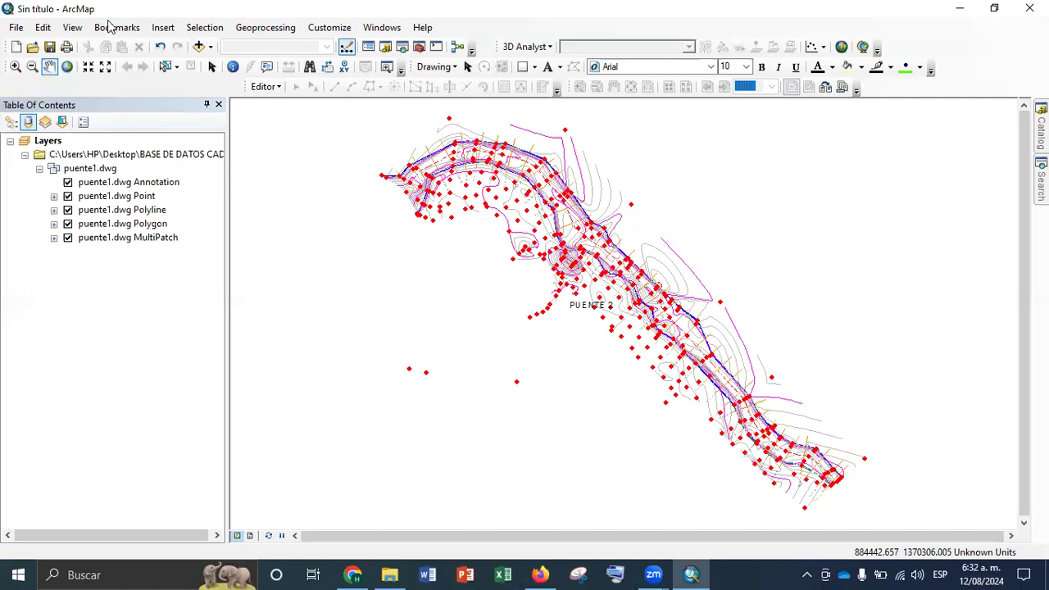
# Identify a survey point beside the PUENTE 2 label to examine its attributes
pyautogui.click(233, 66)
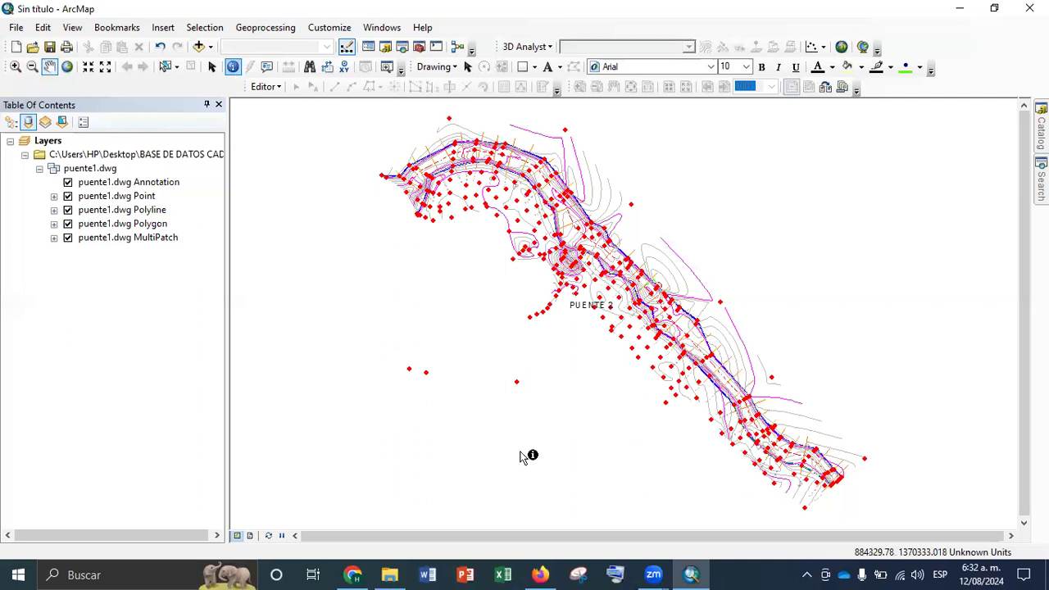
pyautogui.click(549, 305)
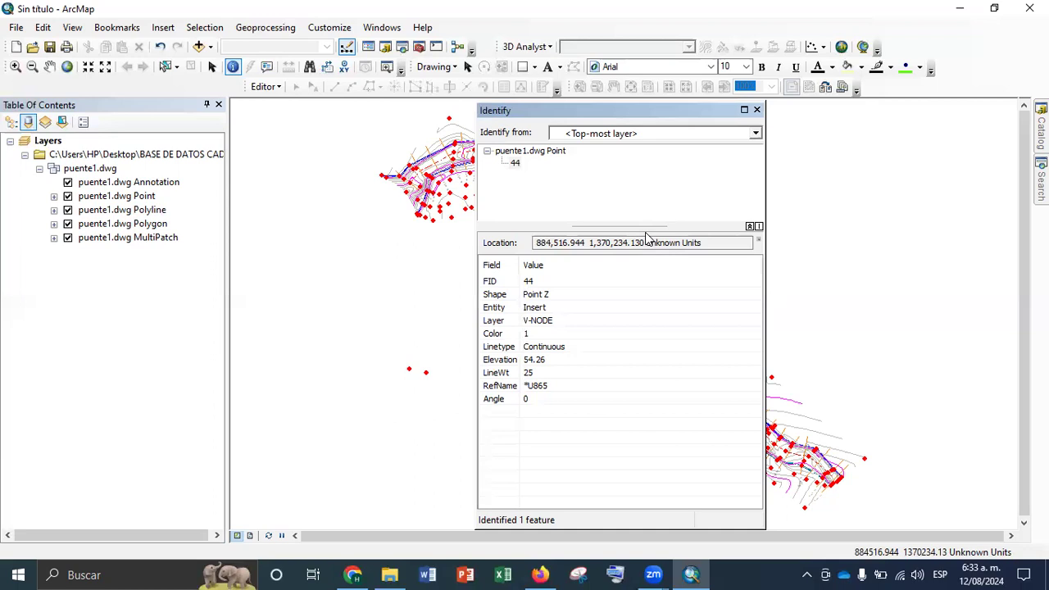
pyautogui.click(756, 110)
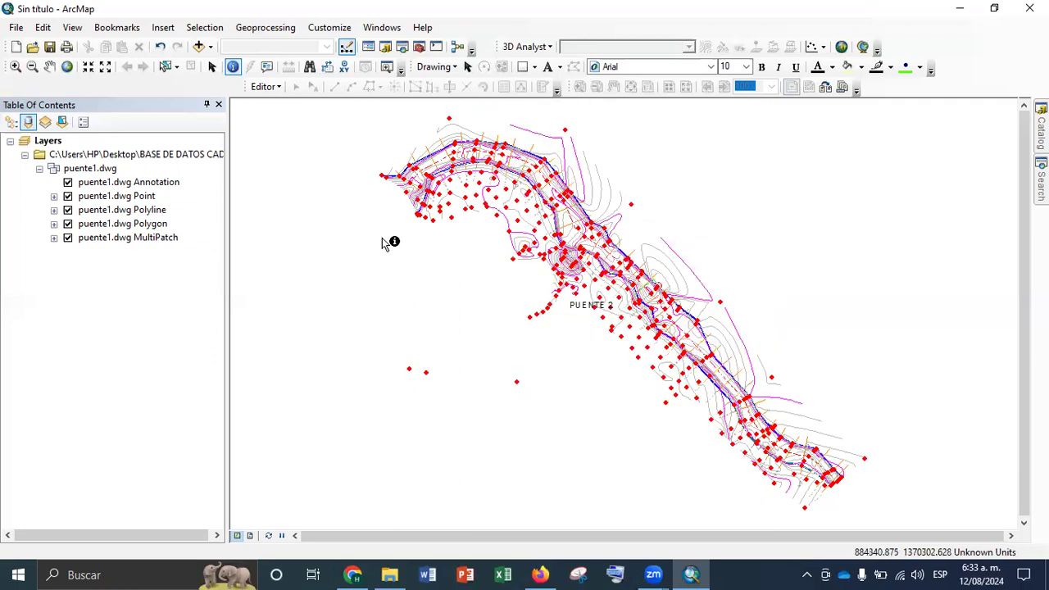
# Start exporting all features of the puente1.dwg Polyline layer into a new shp folder inside BASE DE DATOS CAD
pyautogui.rightClick(109, 215)
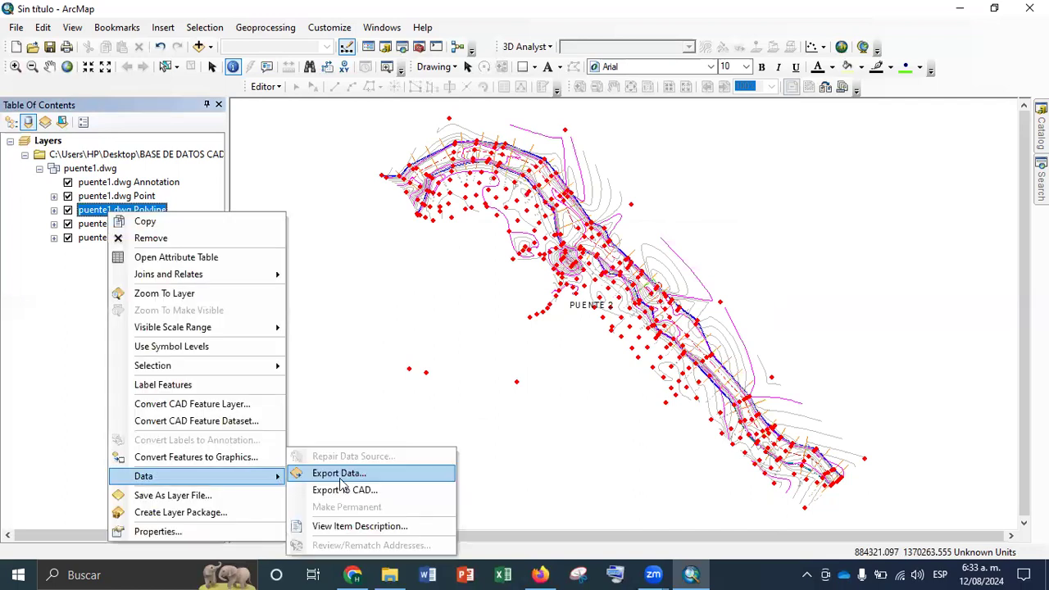
pyautogui.click(339, 474)
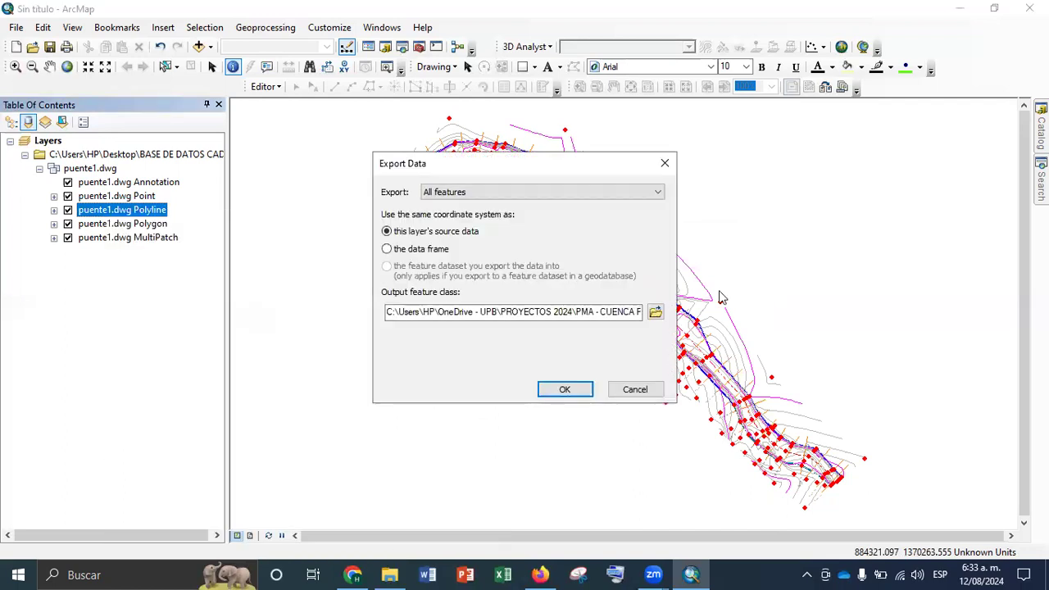
pyautogui.click(656, 313)
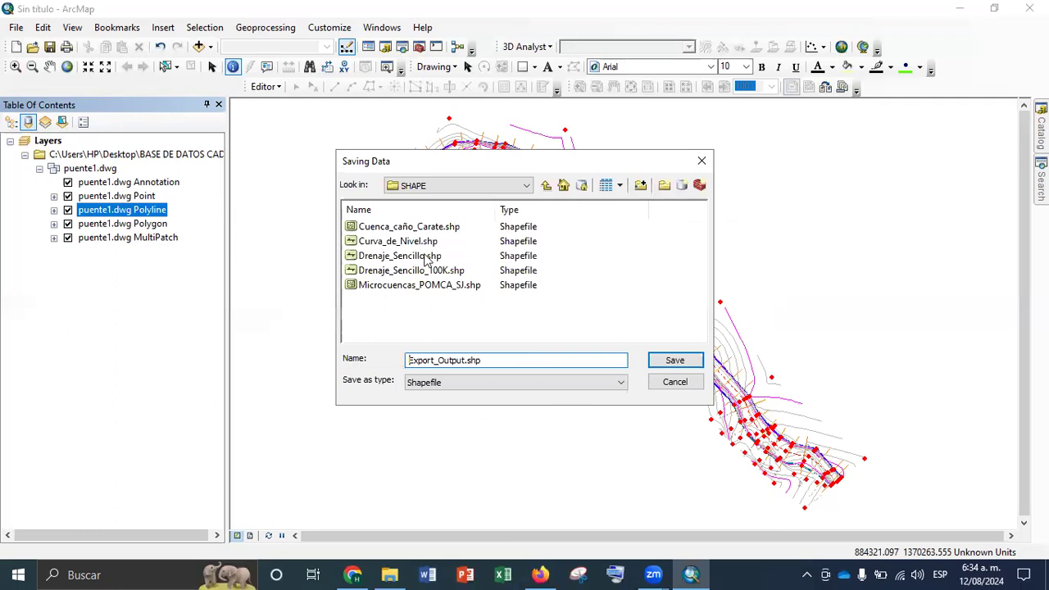
pyautogui.click(489, 186)
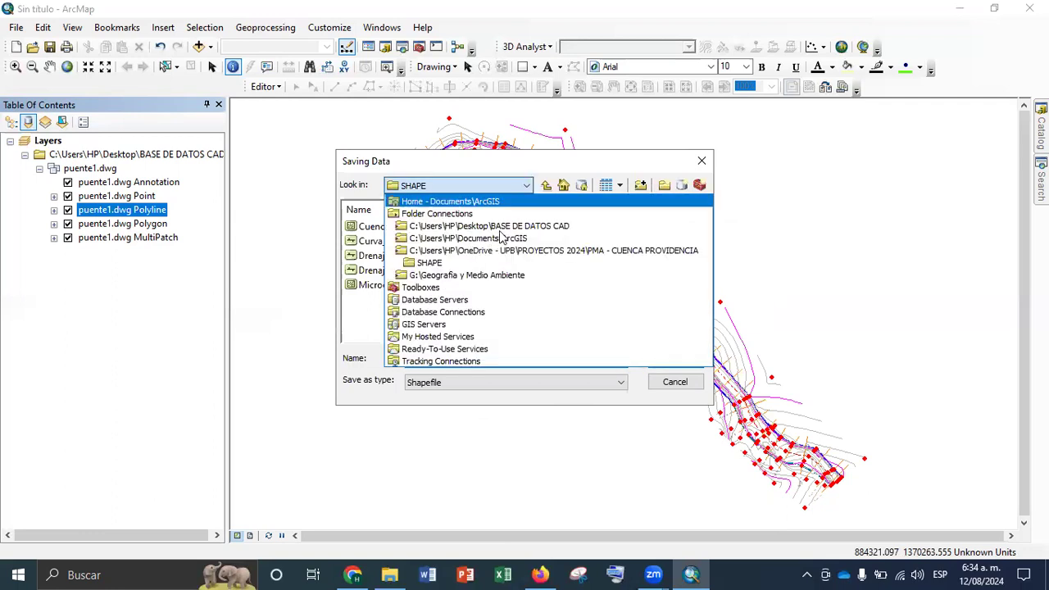
pyautogui.click(606, 225)
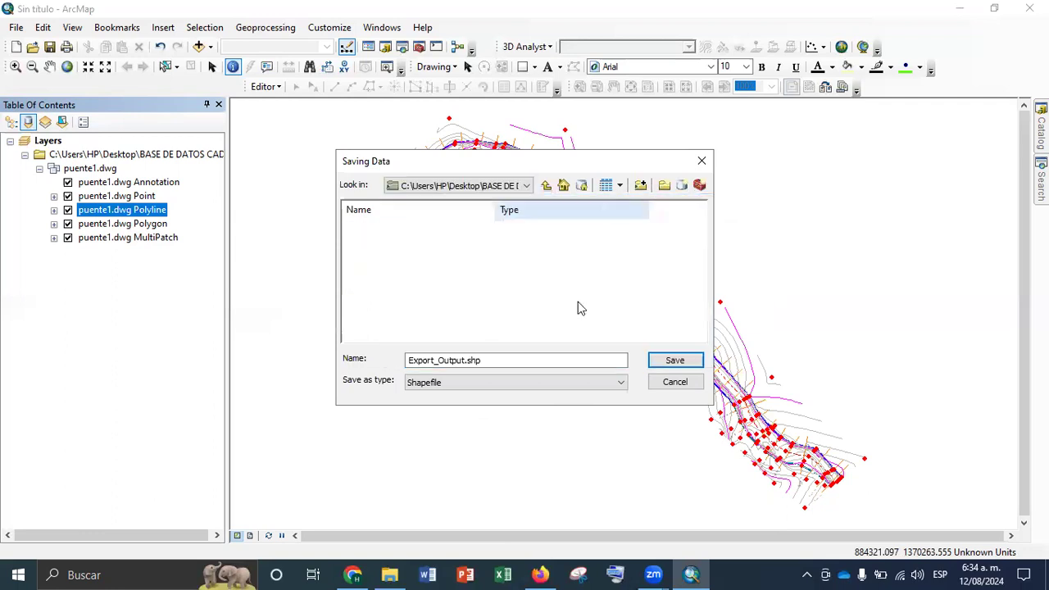
pyautogui.click(664, 185)
pyautogui.write('shp')
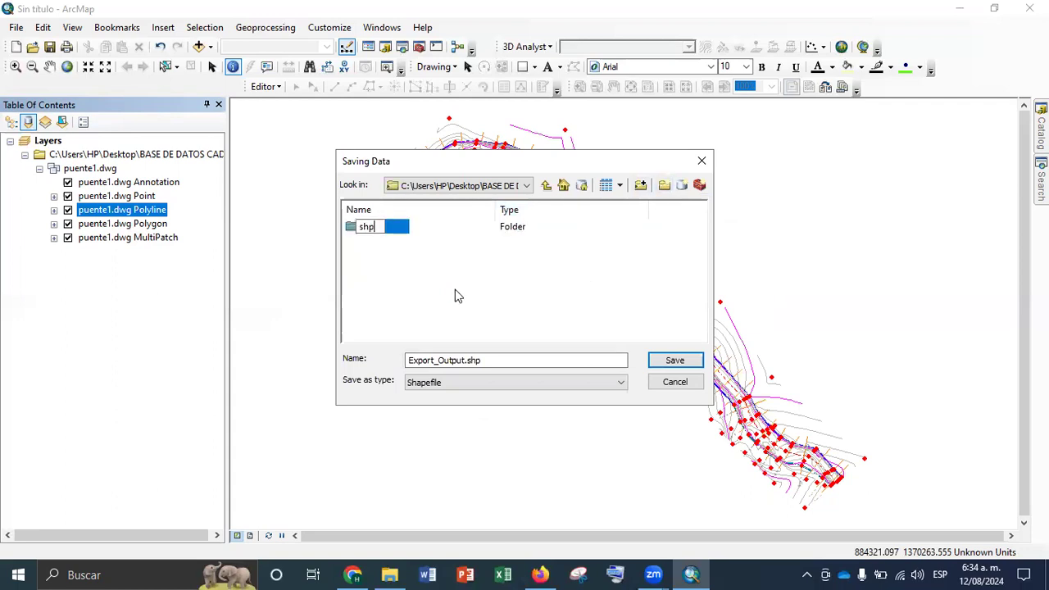
pyautogui.click(457, 296)
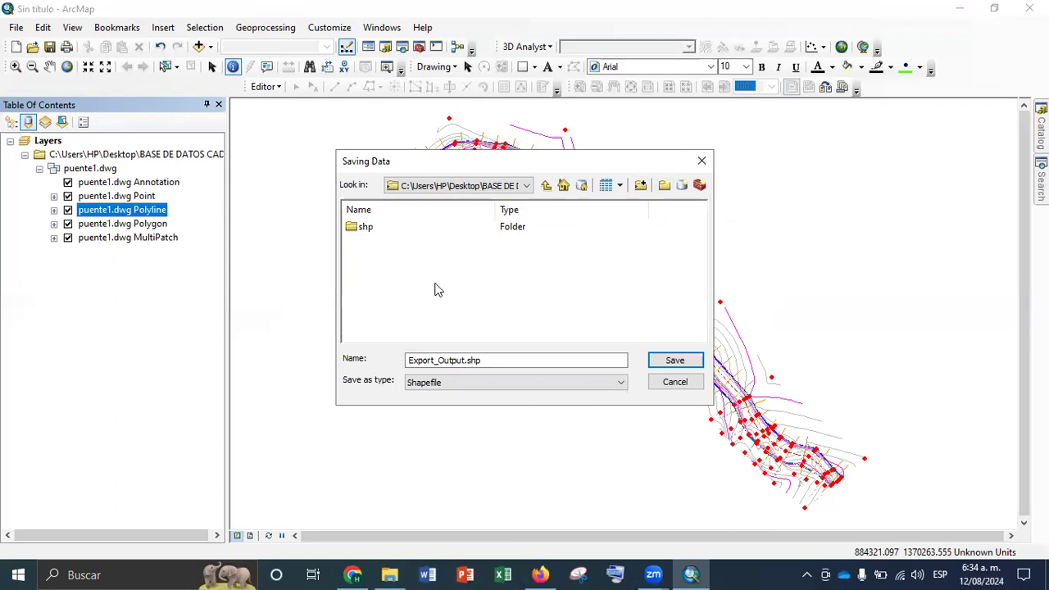
pyautogui.doubleClick(366, 227)
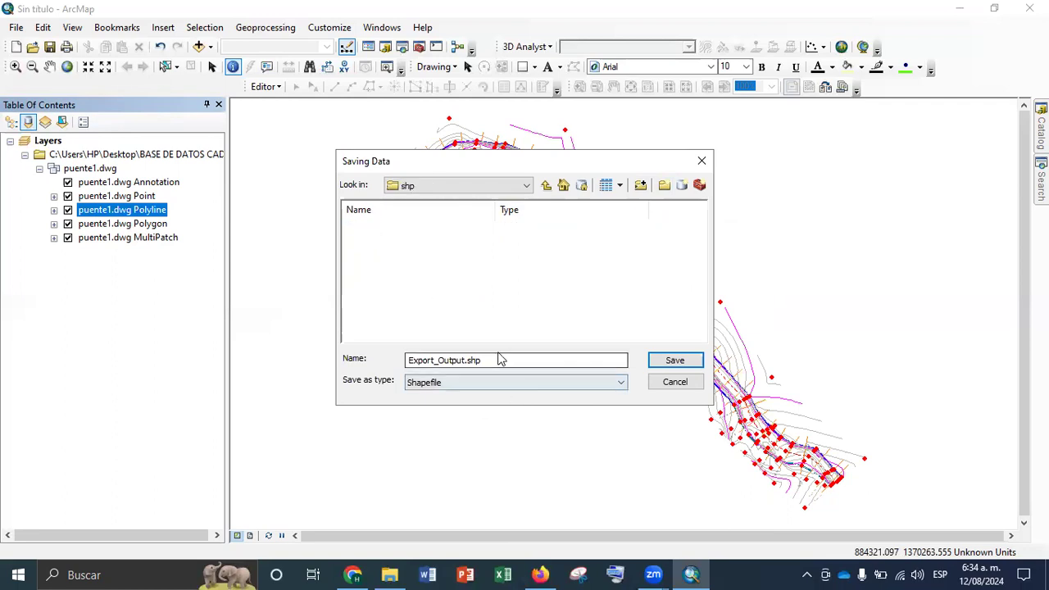
# Name the output shapefile cad, run the export, and add the exported layer to the map
pyautogui.hotkey('ctrl', 'a')
pyautogui.write('cad')
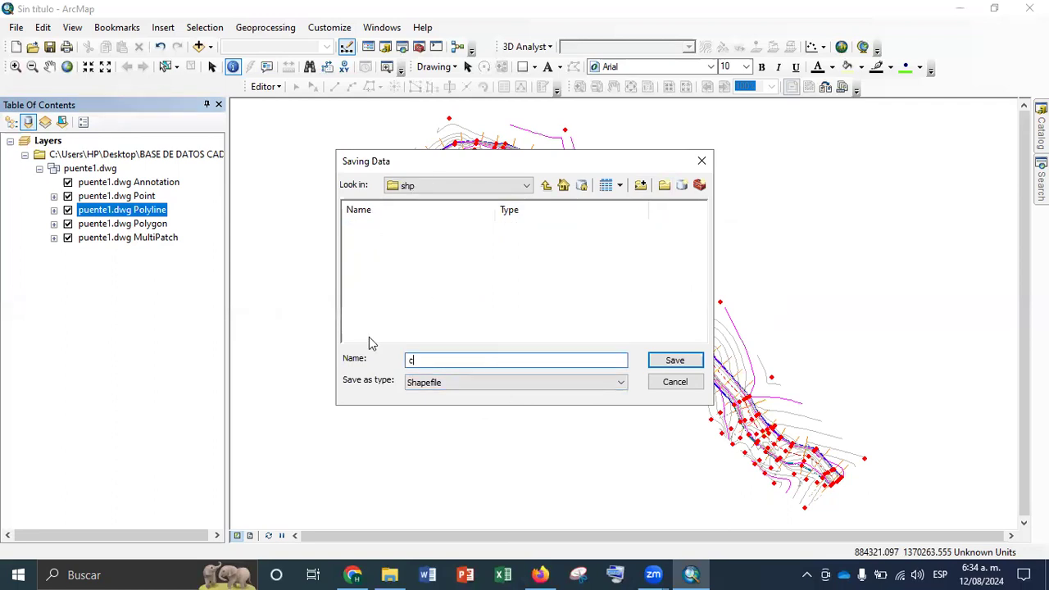
pyautogui.press('Return')
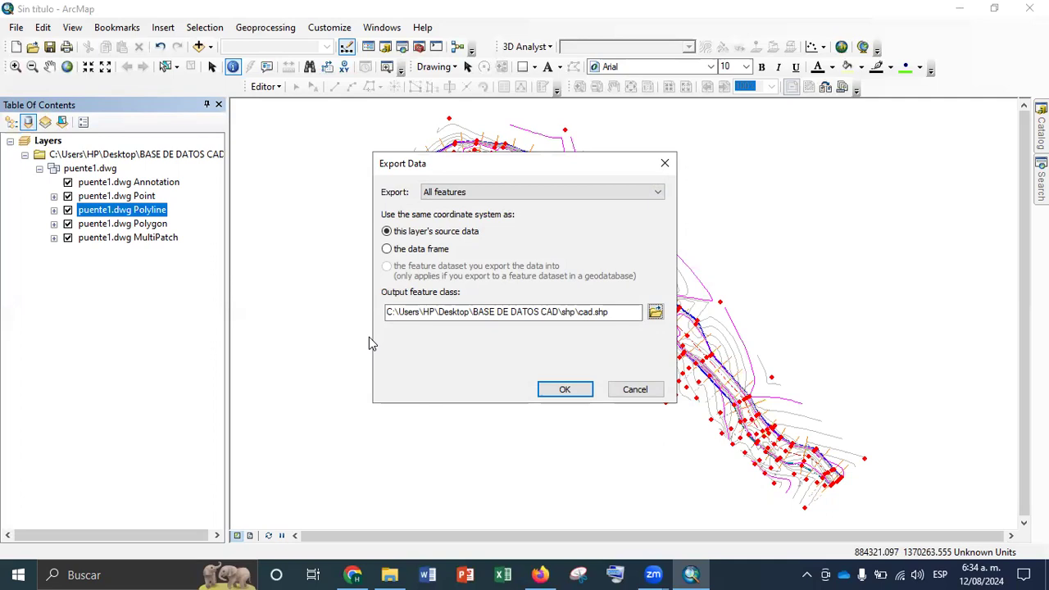
pyautogui.click(564, 391)
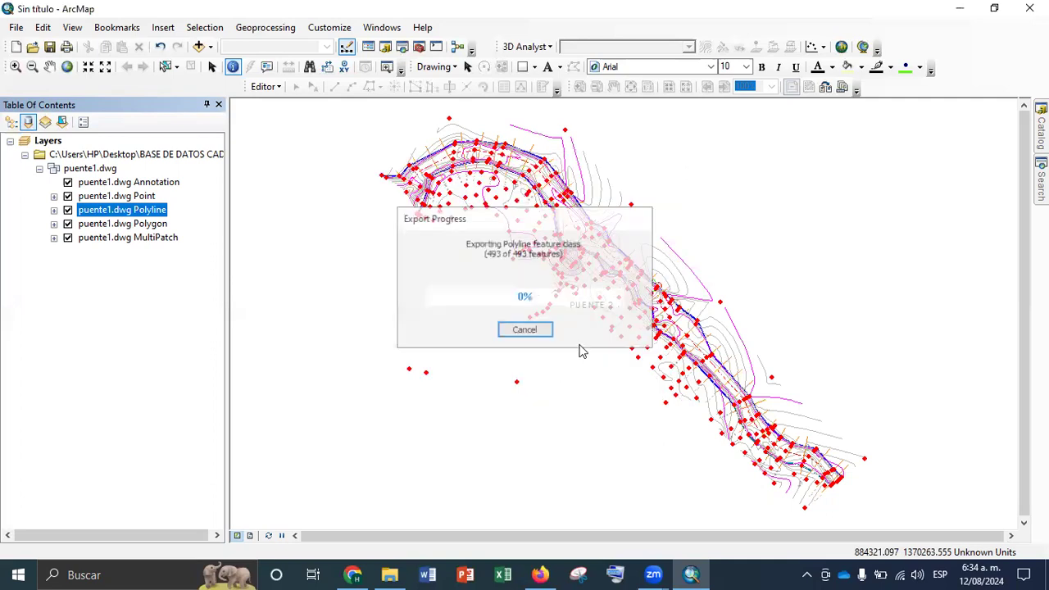
pyautogui.press('Return')
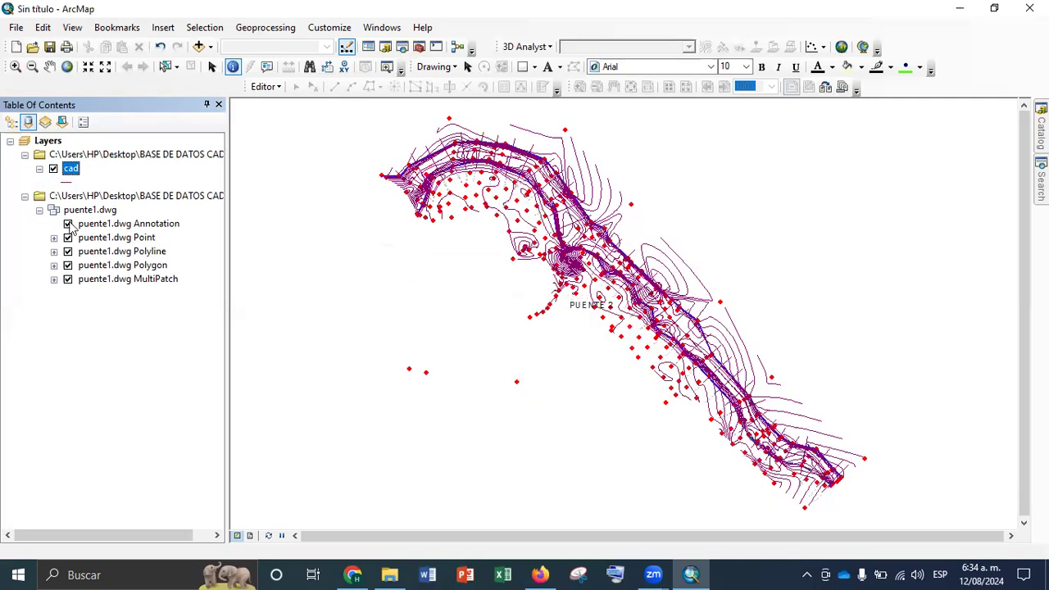
# List the layers by drawing order and hide the puente1.dwg group layer
pyautogui.click(39, 212)
pyautogui.click(11, 122)
pyautogui.click(39, 183)
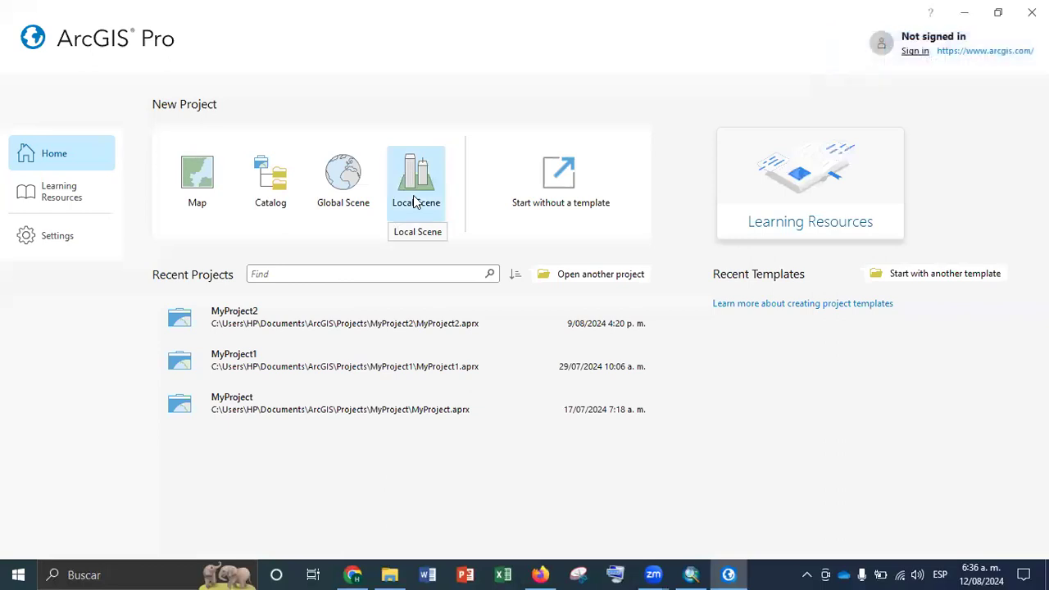
# Search Windows for "arc" to review the installed ArcGIS applications
pyautogui.press('super')
pyautogui.write('arc')
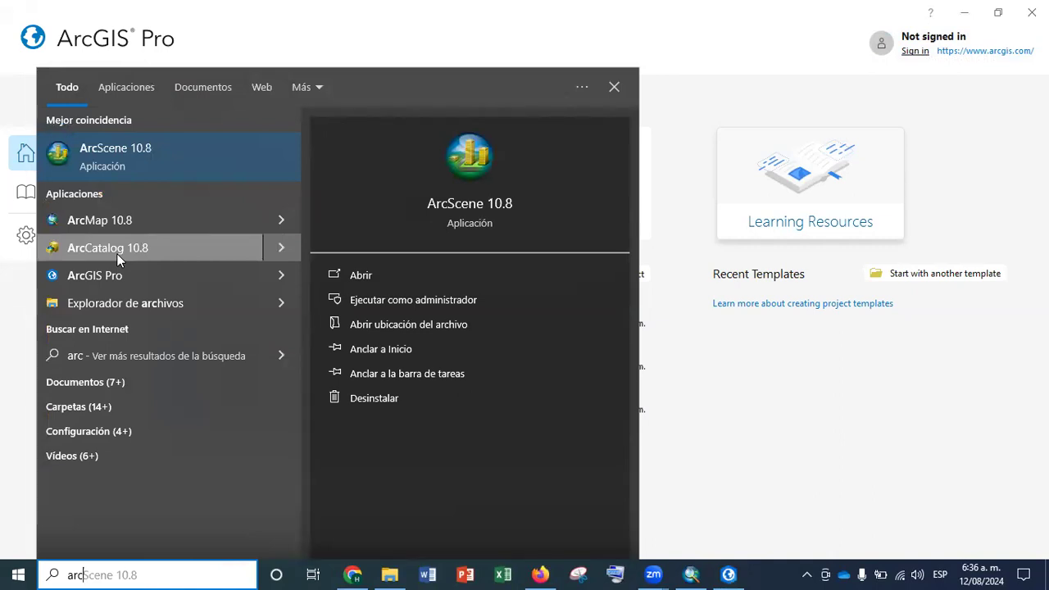
pyautogui.click(619, 90)
# Create a new ArcGIS Pro project from the Map template with the default name and location
pyautogui.click(207, 185)
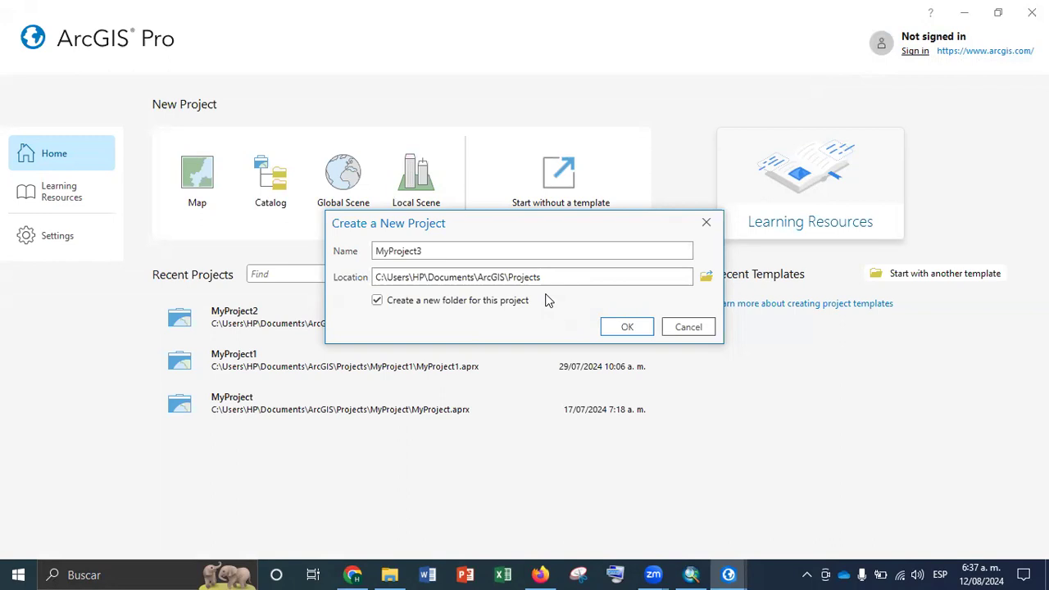
pyautogui.click(628, 327)
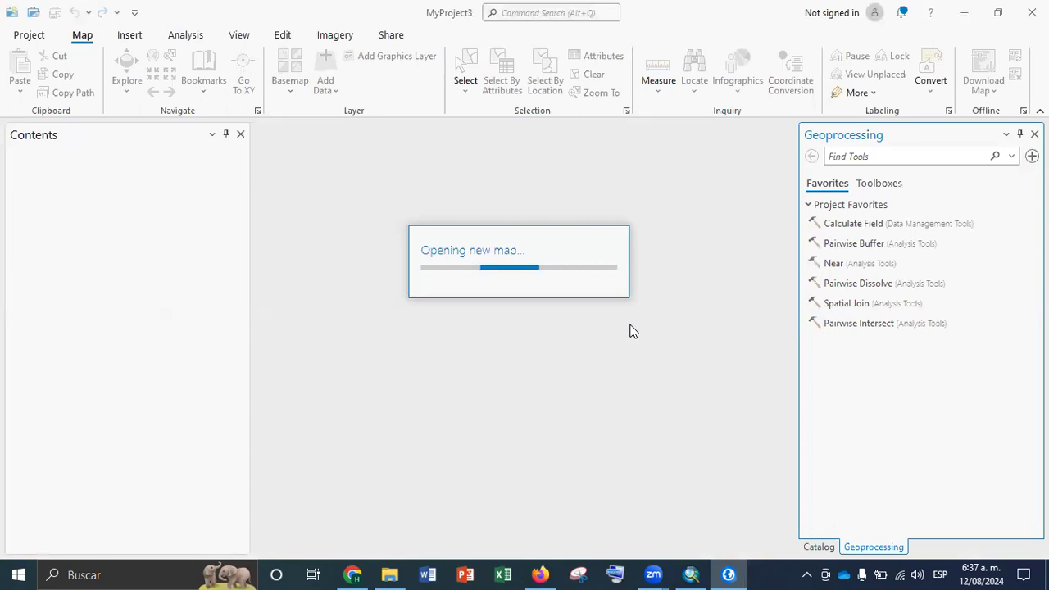
# Switch to ArcMap and open its Search window
pyautogui.click(691, 574)
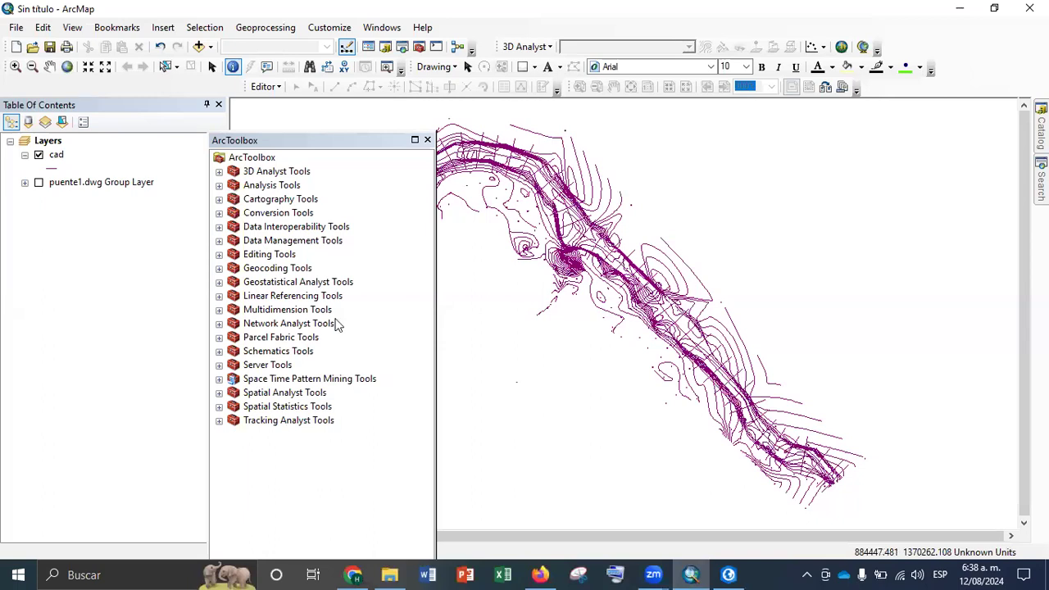
pyautogui.click(402, 48)
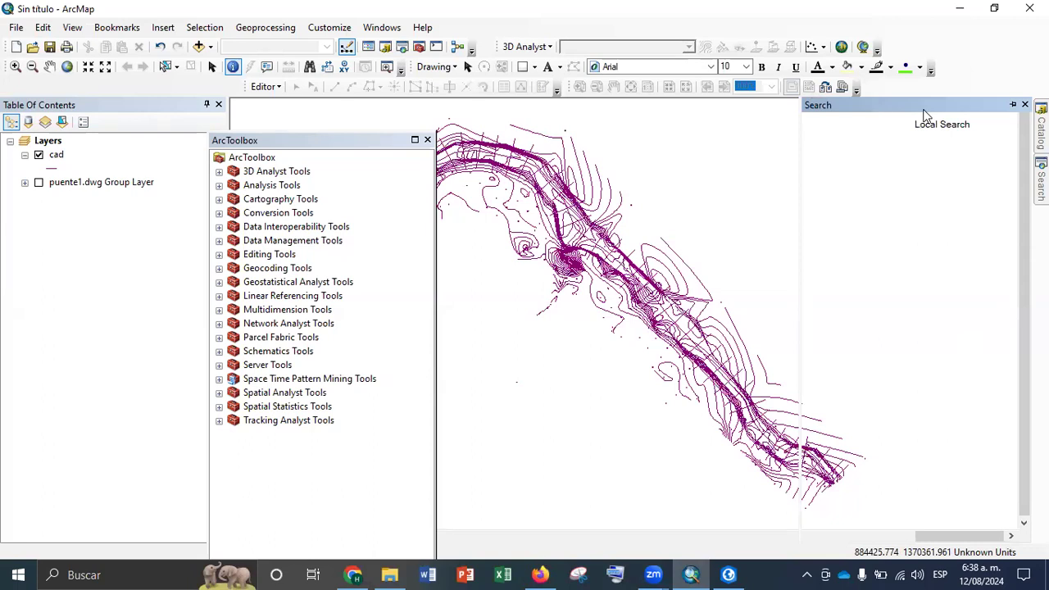
# Check the new ArcGIS Pro project, return to ArcMap and search its tools for "define"
pyautogui.click(729, 574)
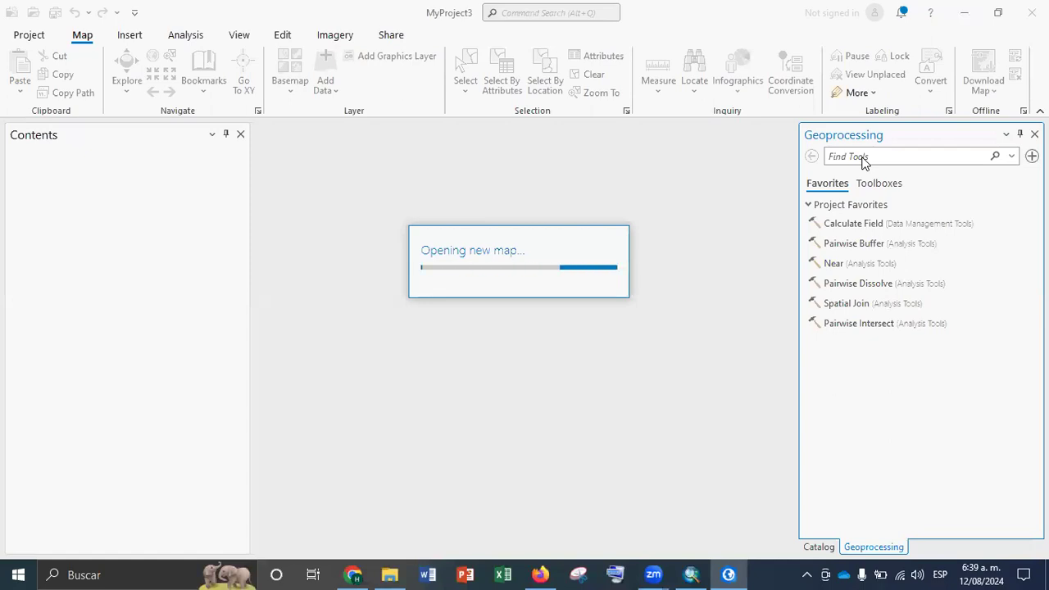
pyautogui.click(687, 574)
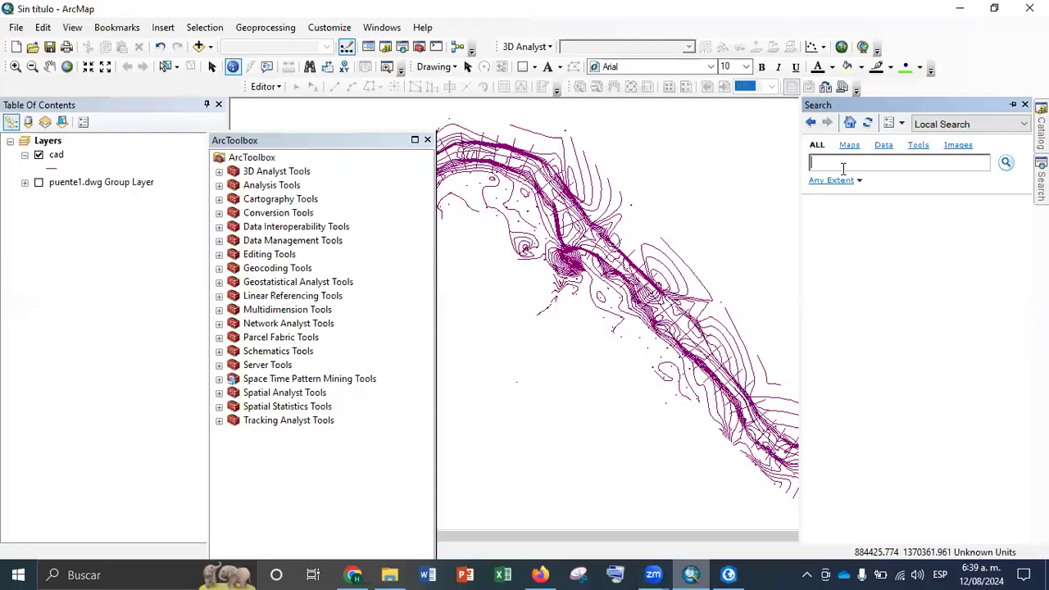
pyautogui.write('define')
pyautogui.press('Return')
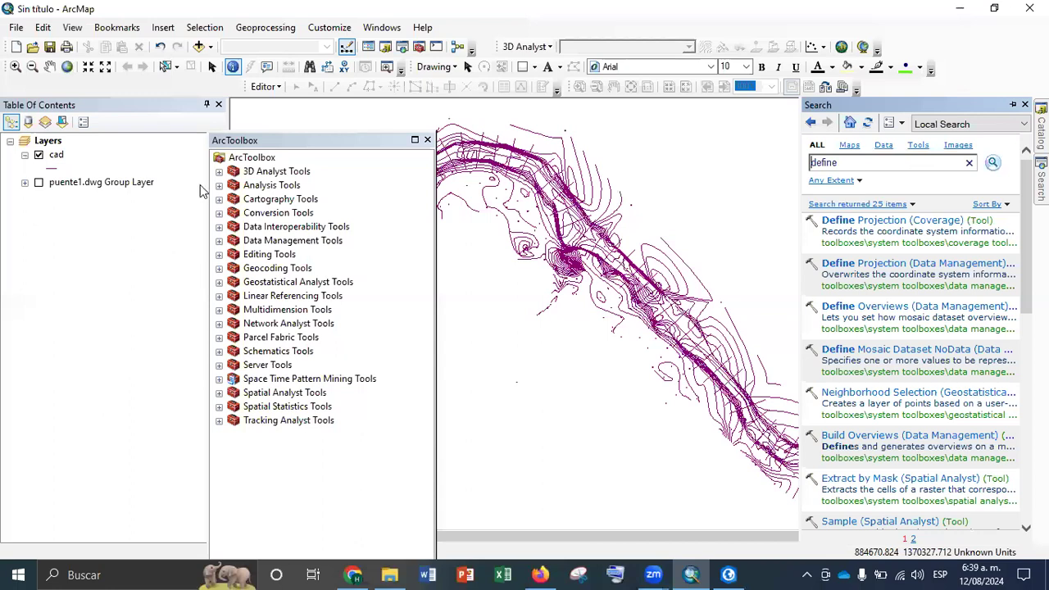
# Open Define Projection from the Projections and Transformations toolset, set cad as the input dataset and open its coordinate system choice
pyautogui.click(220, 241)
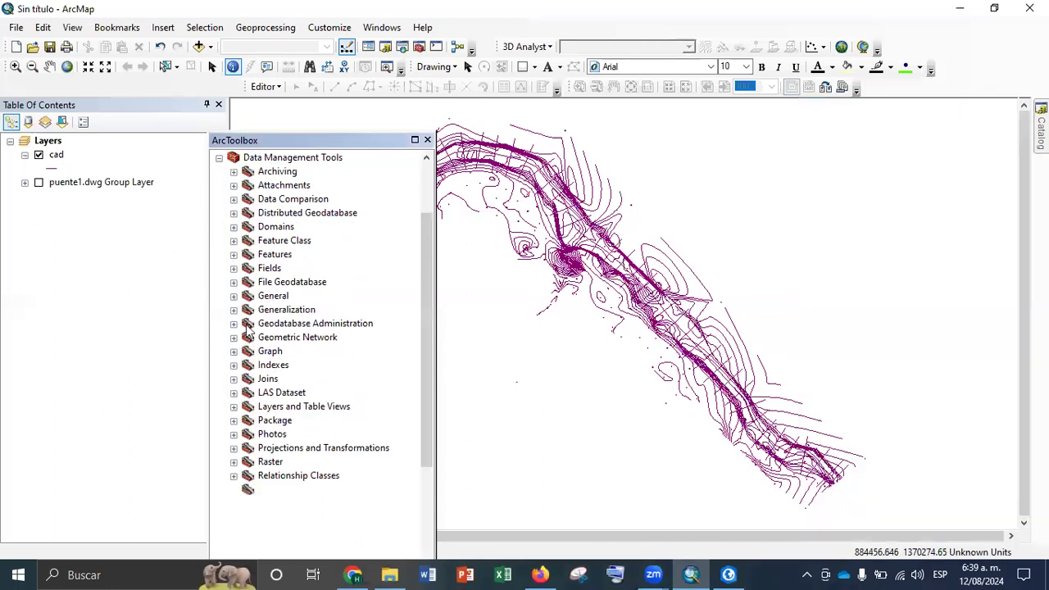
pyautogui.click(234, 449)
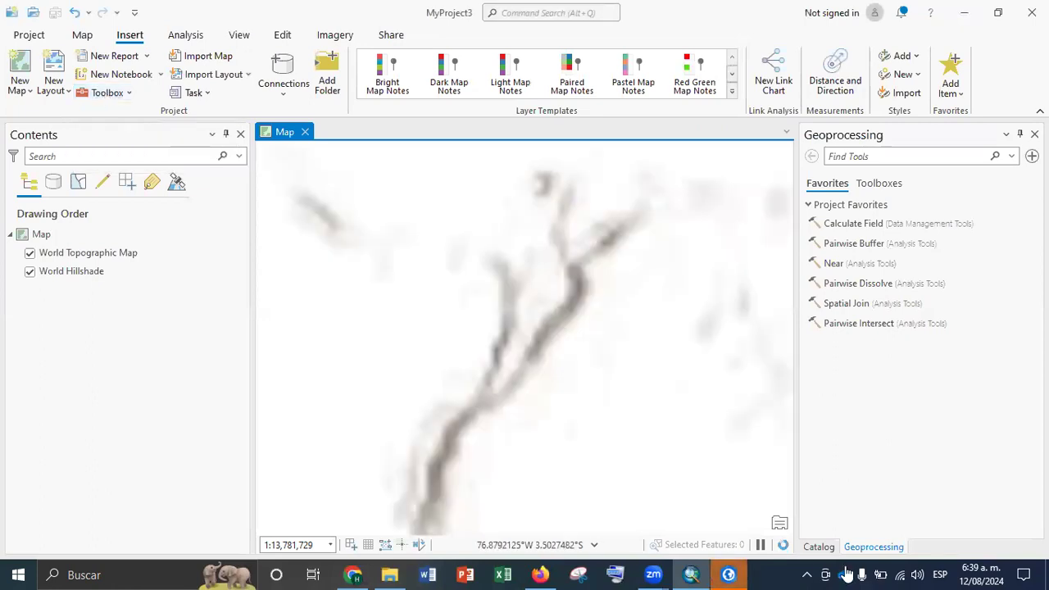
pyautogui.click(958, 12)
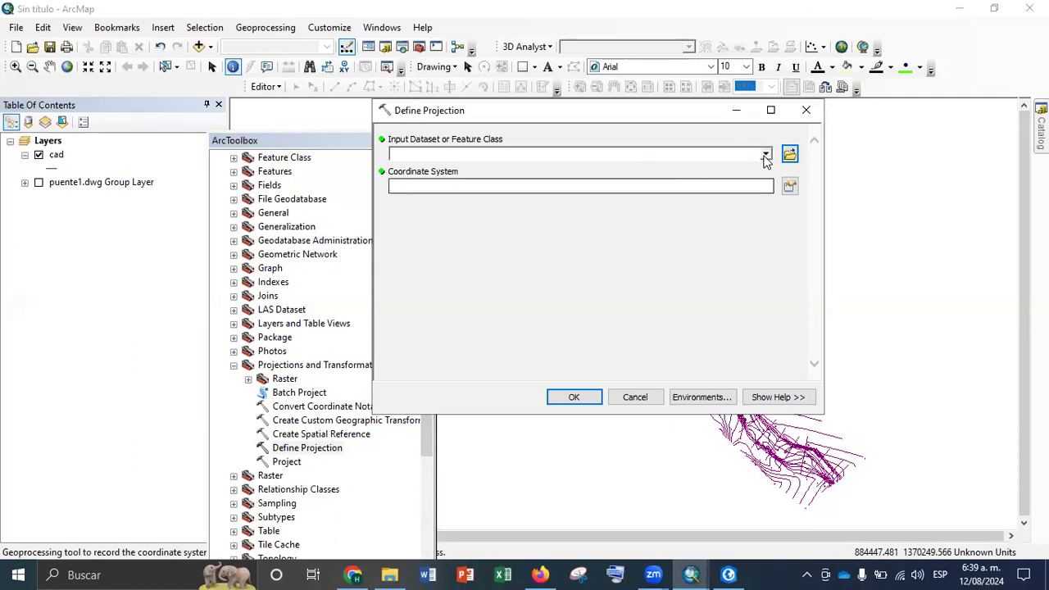
pyautogui.click(765, 156)
pyautogui.click(427, 170)
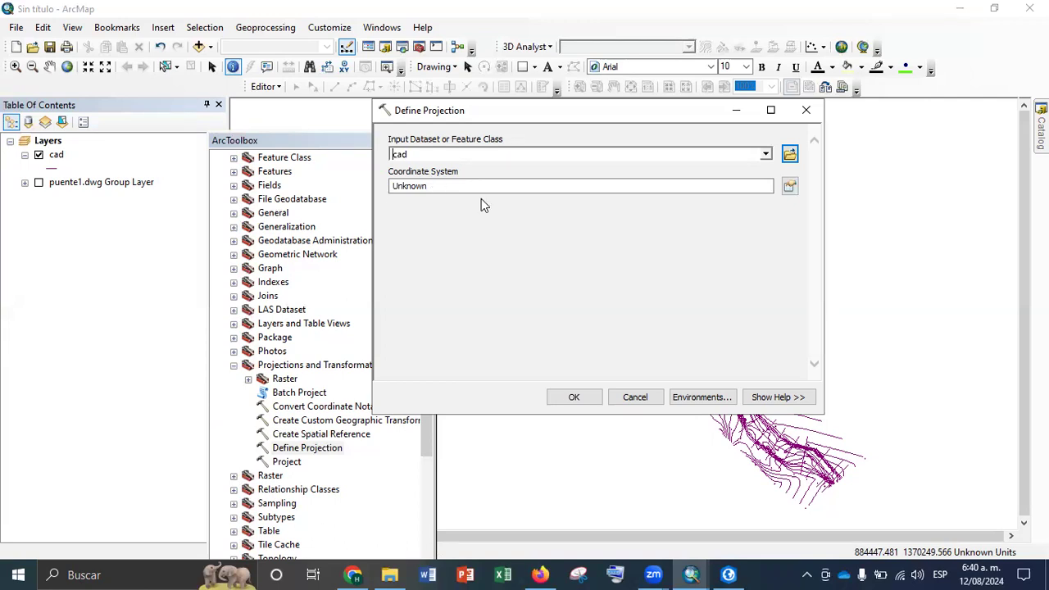
pyautogui.click(790, 187)
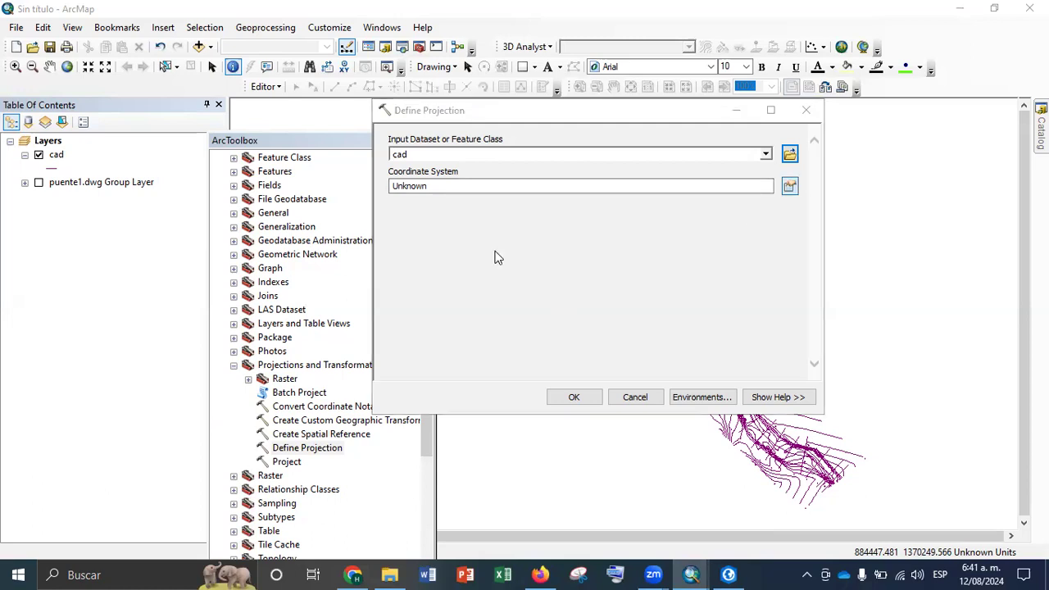
# Search the coordinate systems for "magna bogota" and select MAGNA Bogota DC 2005 under Colombia's national grids
pyautogui.click(572, 150)
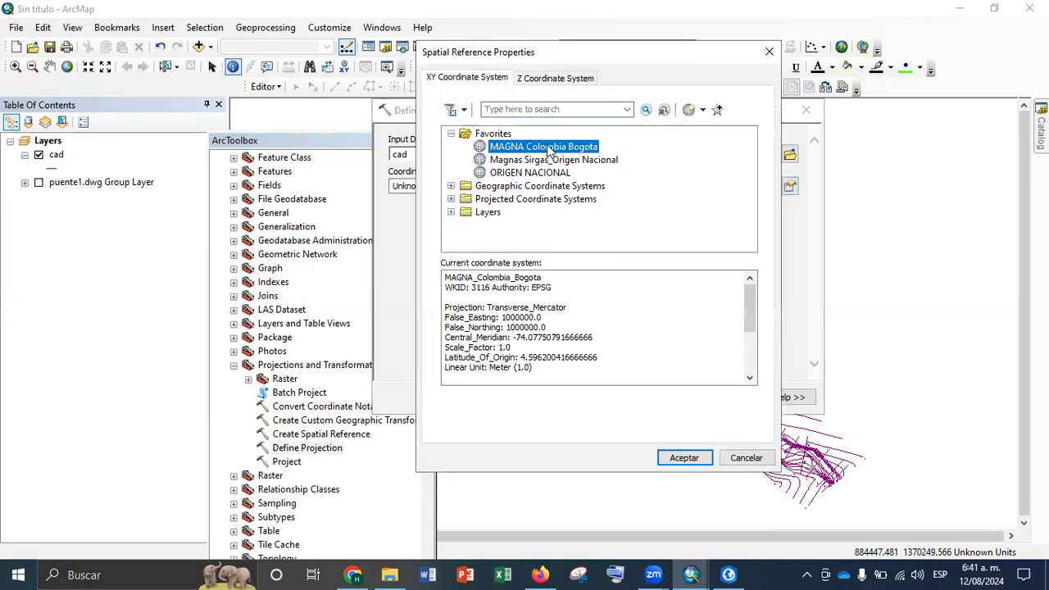
pyautogui.click(570, 106)
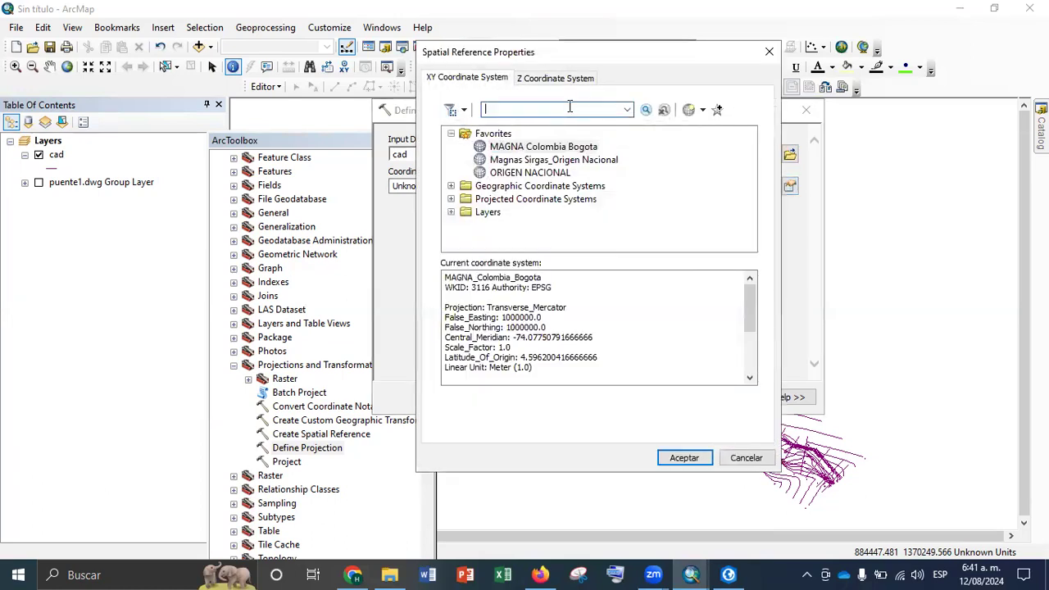
pyautogui.write('magna bogota')
pyautogui.press('Return')
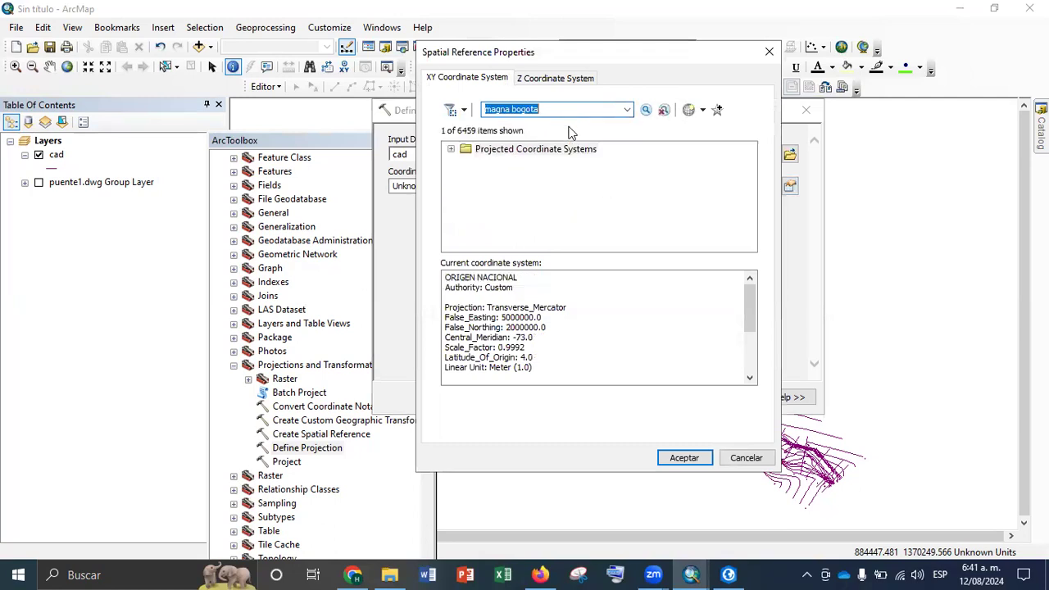
pyautogui.click(451, 149)
pyautogui.click(466, 161)
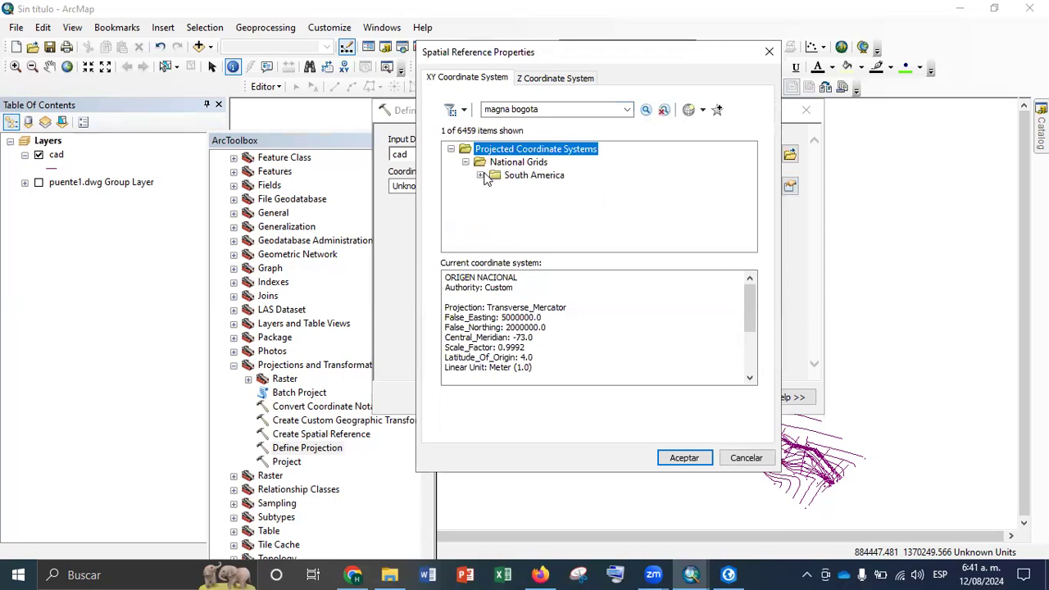
pyautogui.click(481, 174)
pyautogui.click(495, 188)
pyautogui.click(566, 205)
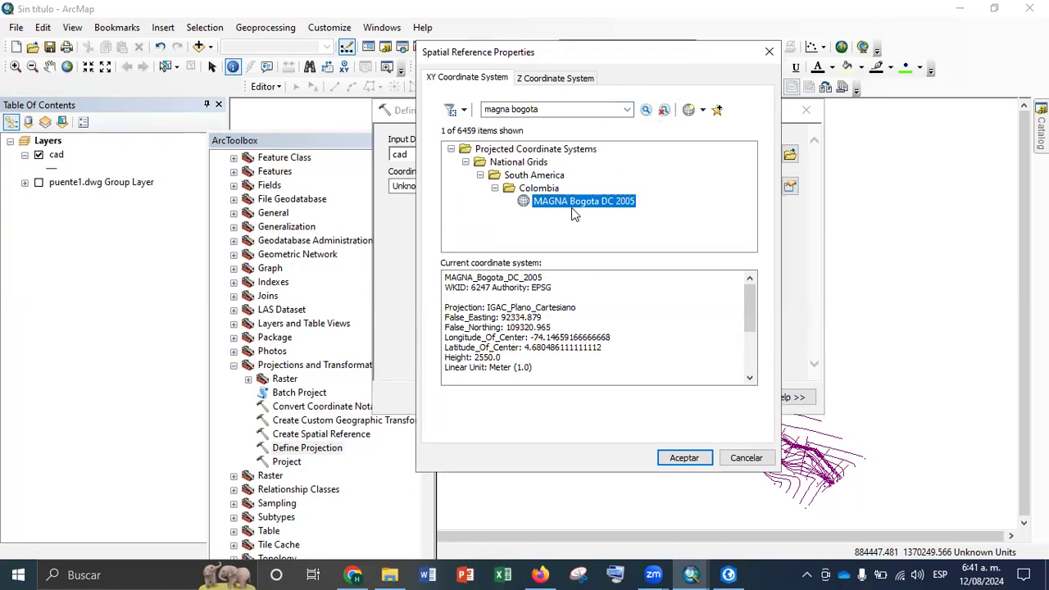
# Search the coordinate systems for "origen bogota"
pyautogui.moveTo(546, 110); pyautogui.dragTo(453, 110)
pyautogui.write('origen ')
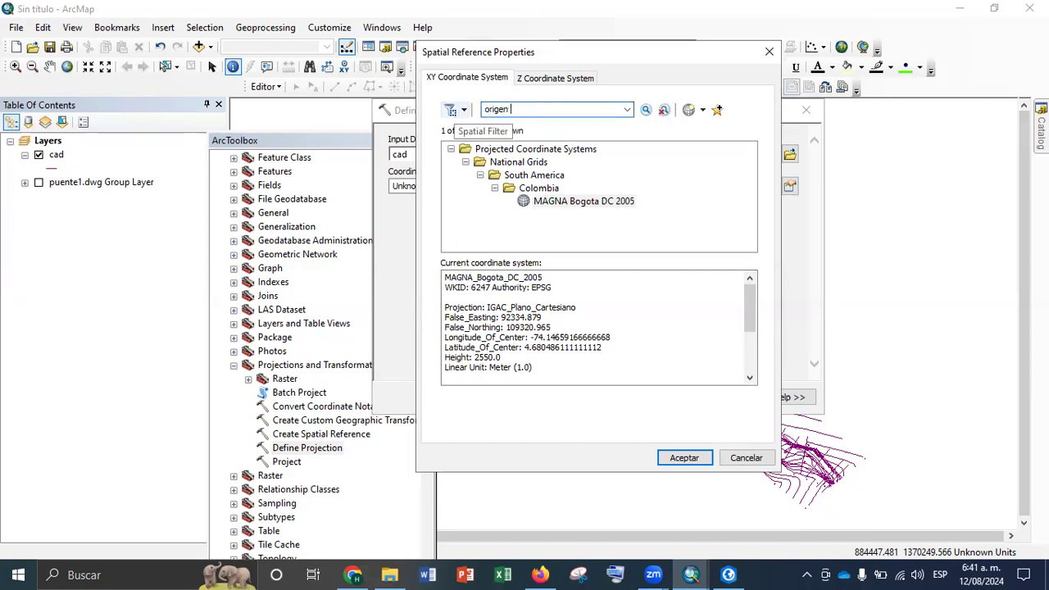
pyautogui.write('bogota')
pyautogui.press('BackSpace')
pyautogui.press('BackSpace')
pyautogui.press('BackSpace')
pyautogui.press('BackSpace')
pyautogui.write('gota')
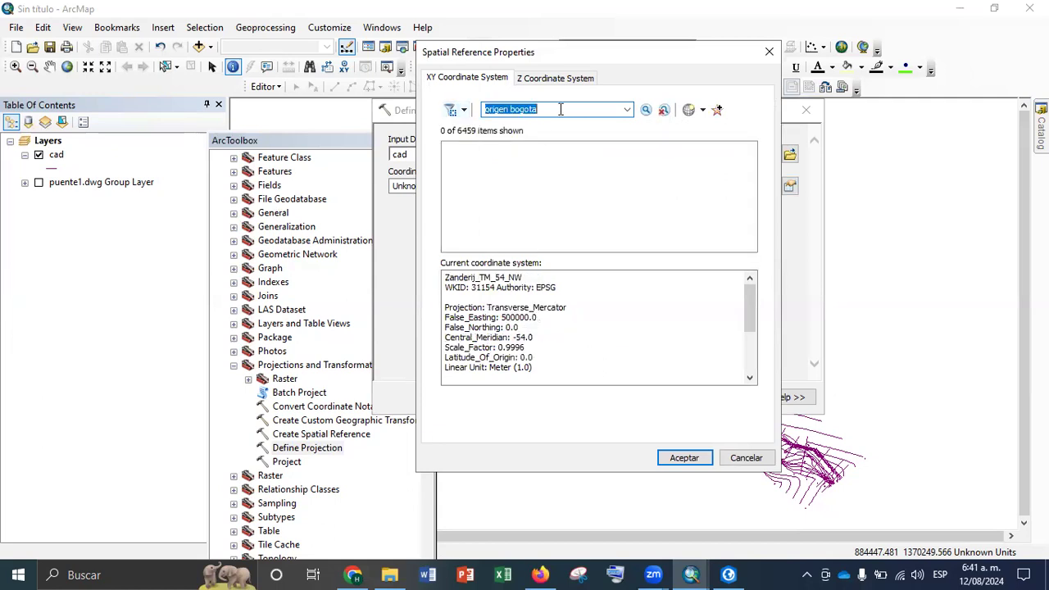
# Search the coordinate systems for "magna colombia" and expand the projected results down to Colombia's national grids
pyautogui.write('magna colombia')
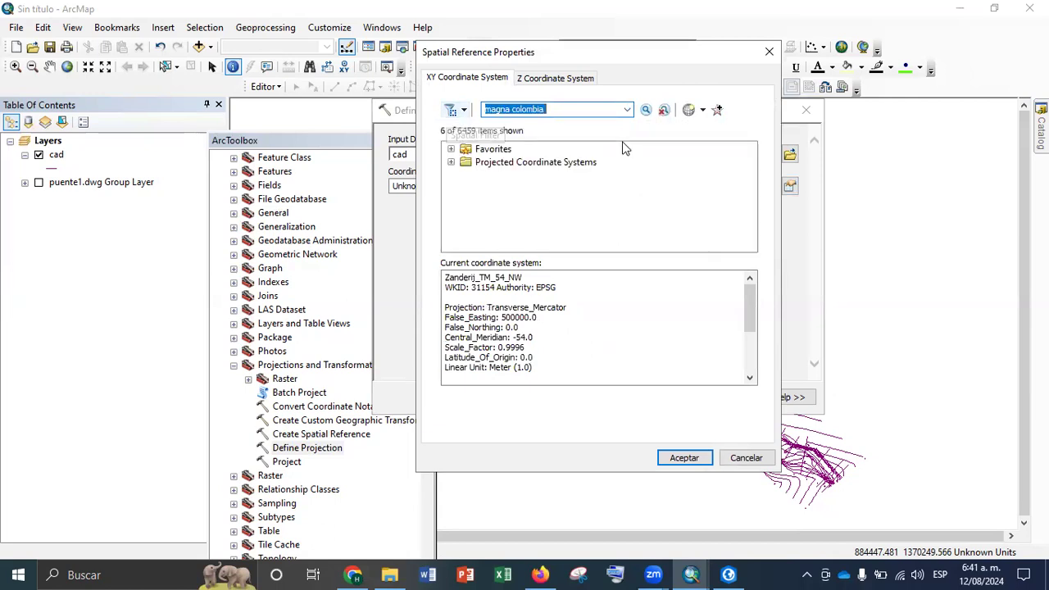
pyautogui.click(451, 163)
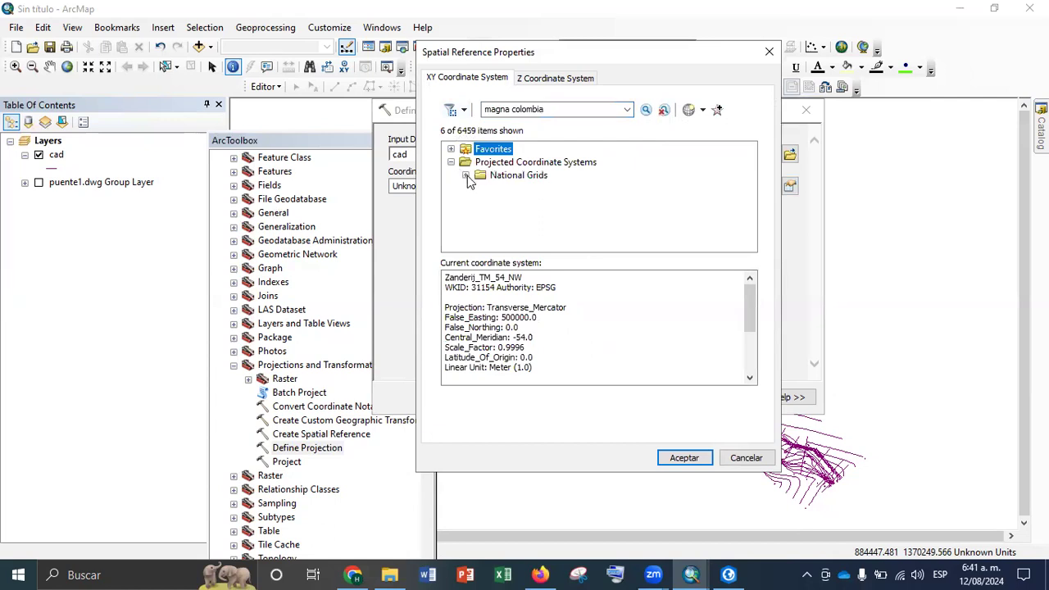
pyautogui.click(466, 176)
pyautogui.click(480, 187)
pyautogui.click(495, 202)
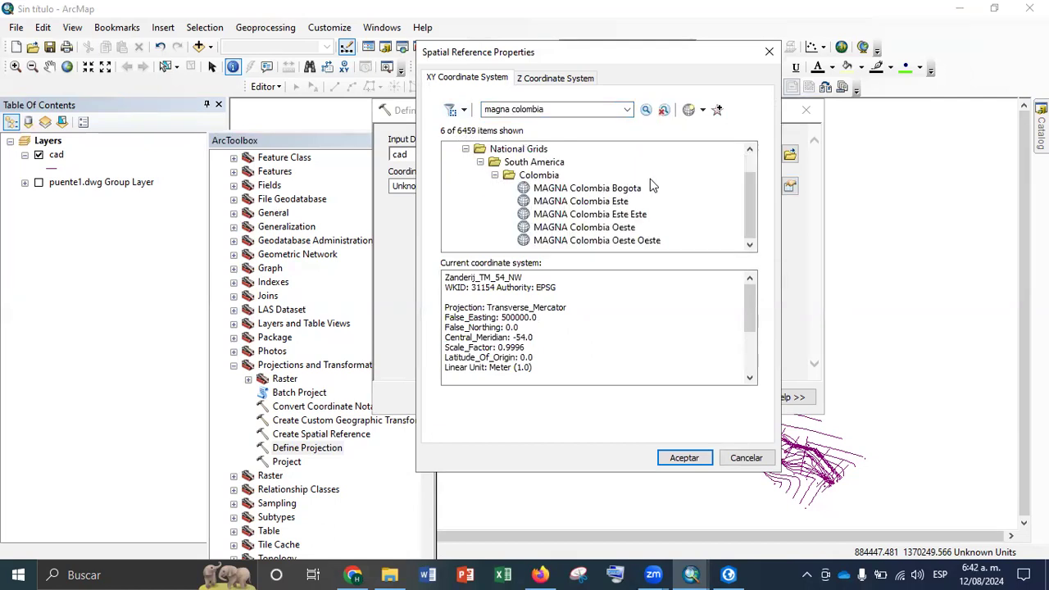
# Add the MAGNA Colombia Oeste coordinate system to the favorites
pyautogui.click(623, 190)
pyautogui.rightClick(607, 194)
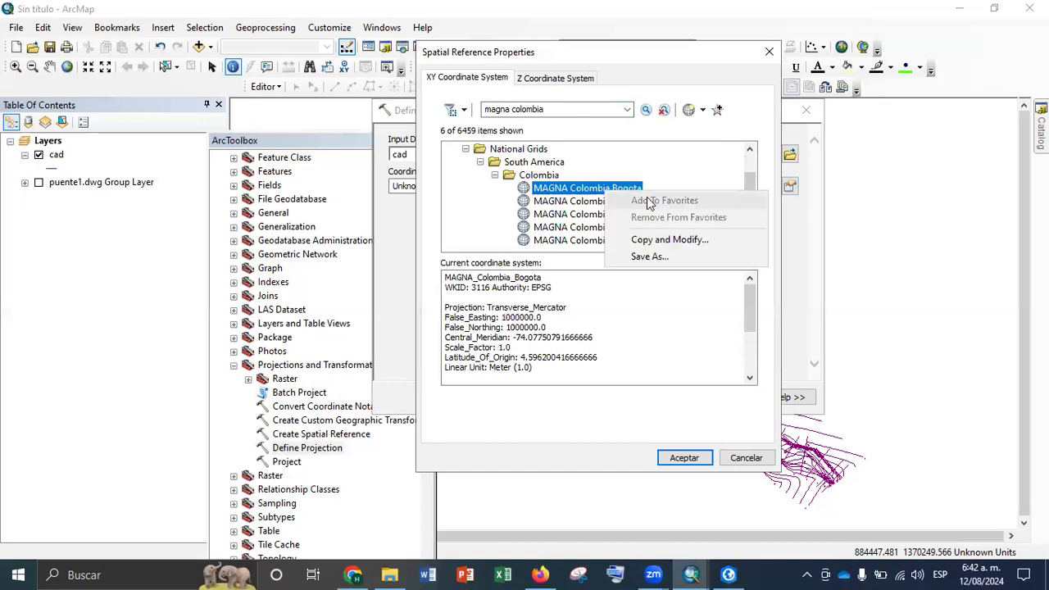
pyautogui.click(573, 215)
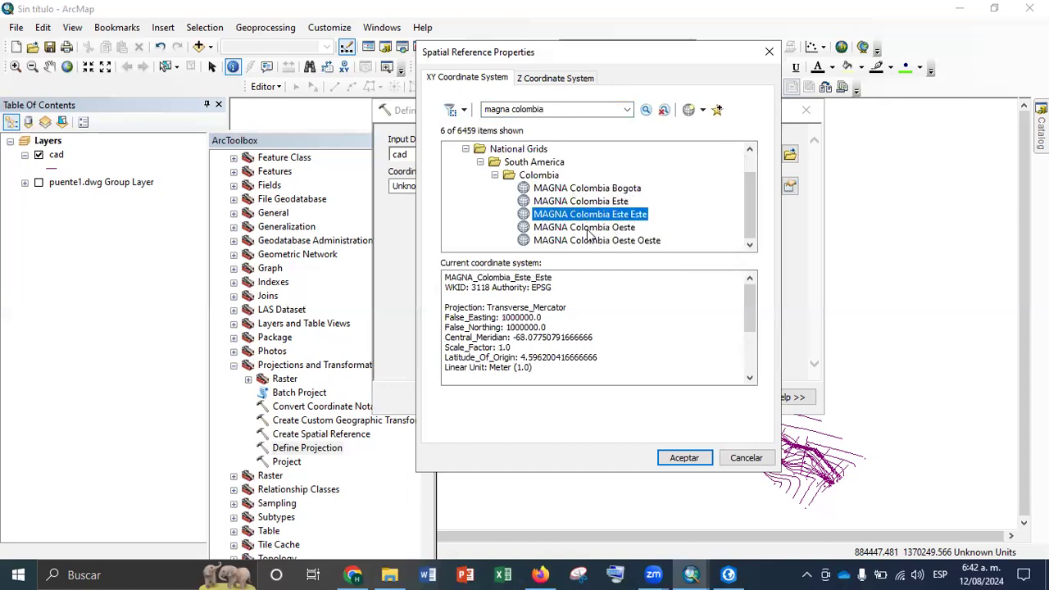
pyautogui.rightClick(623, 229)
pyautogui.click(644, 238)
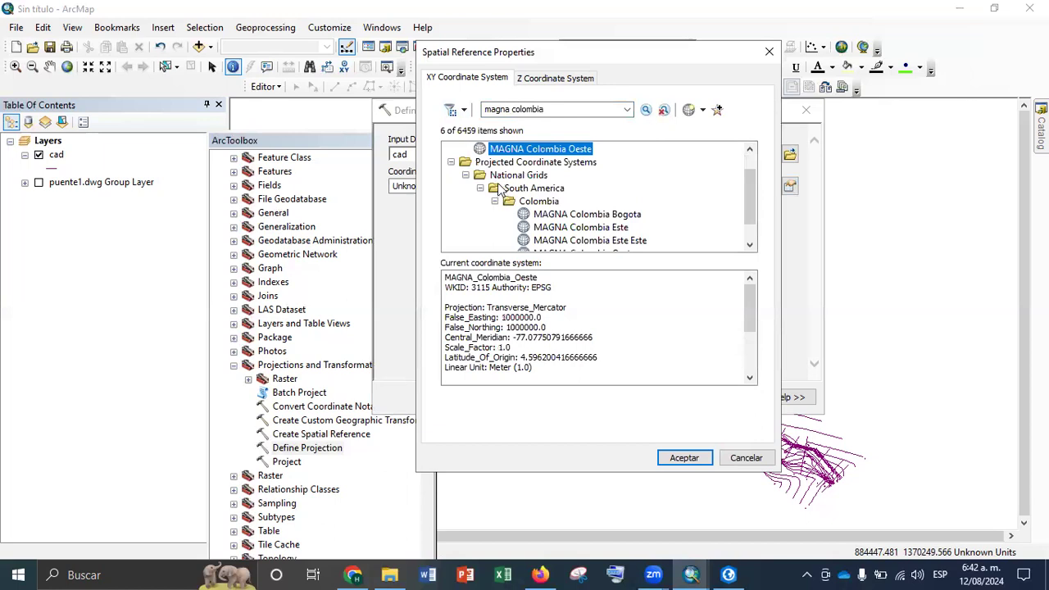
# Choose MAGNA Colombia Bogota from the favorites as the coordinate system and run Define Projection on the cad layer
pyautogui.scroll(1, 499, 190)
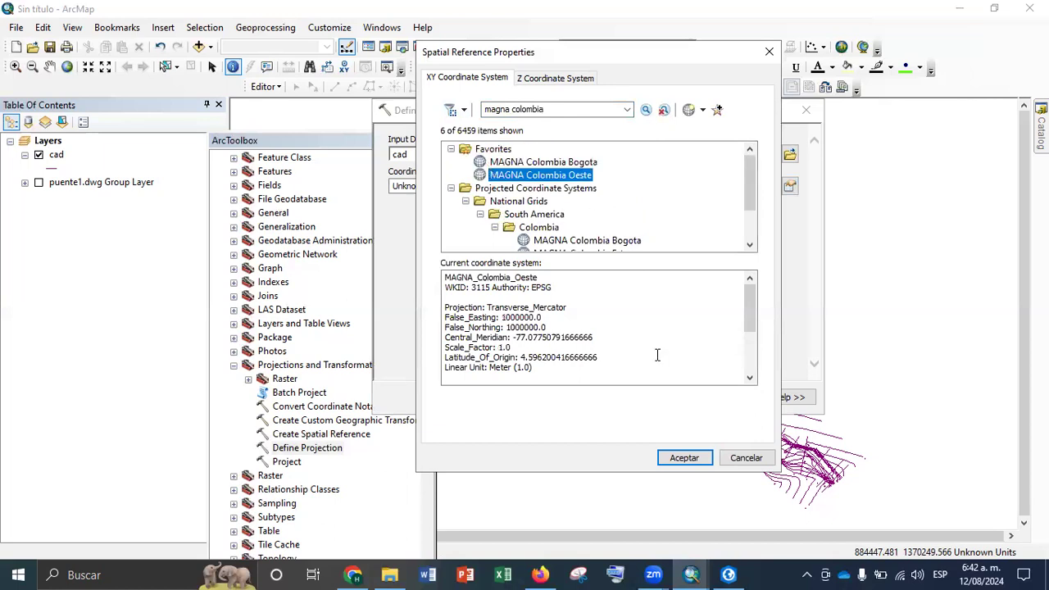
pyautogui.press('Up')
pyautogui.click(684, 457)
pyautogui.click(569, 400)
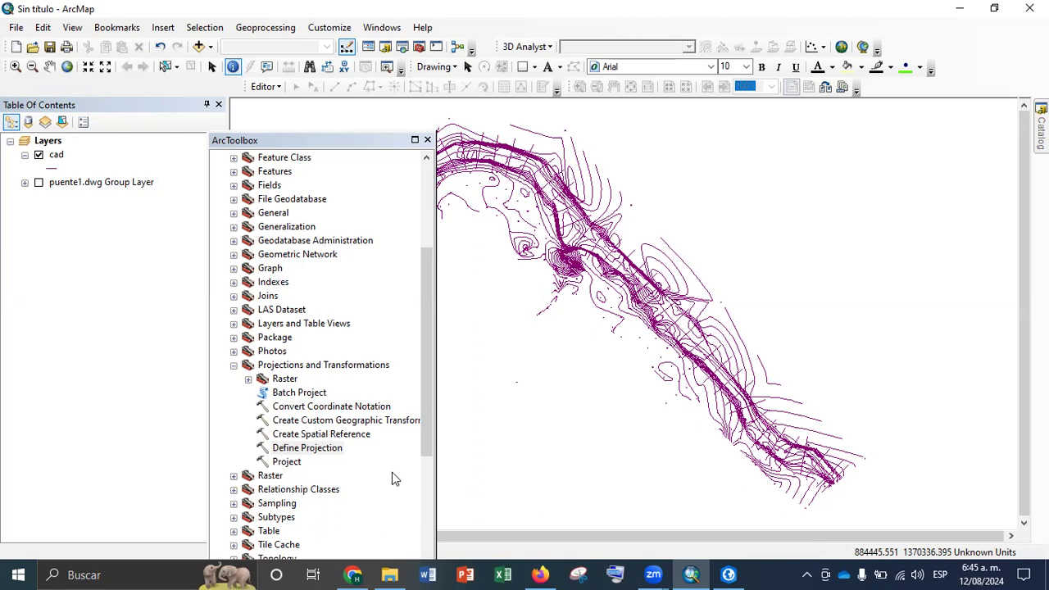
# Switch to ArcGIS Pro and list the geoprocessing toolboxes
pyautogui.click(728, 575)
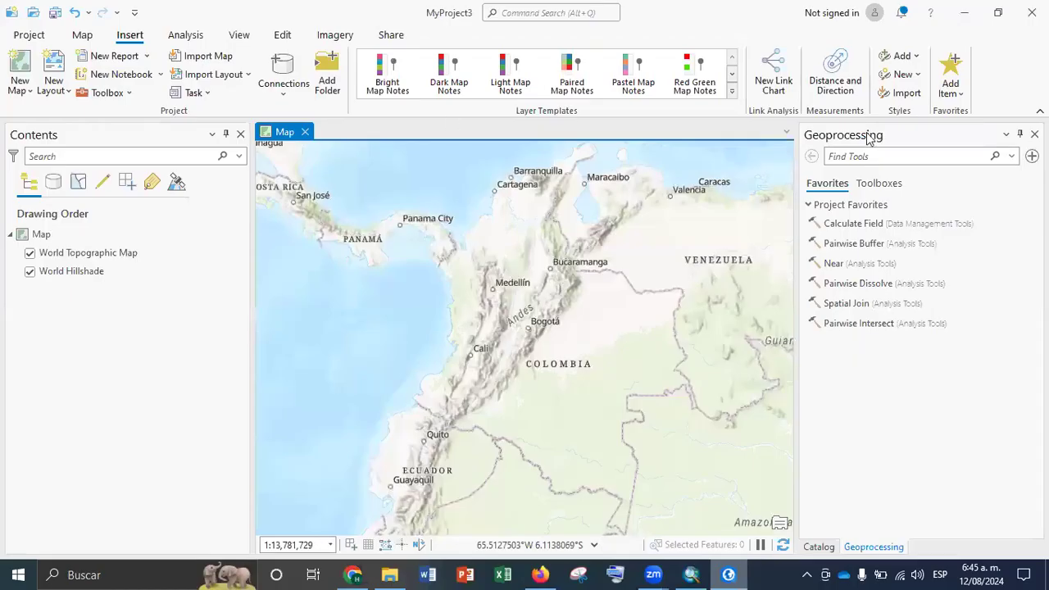
pyautogui.click(112, 95)
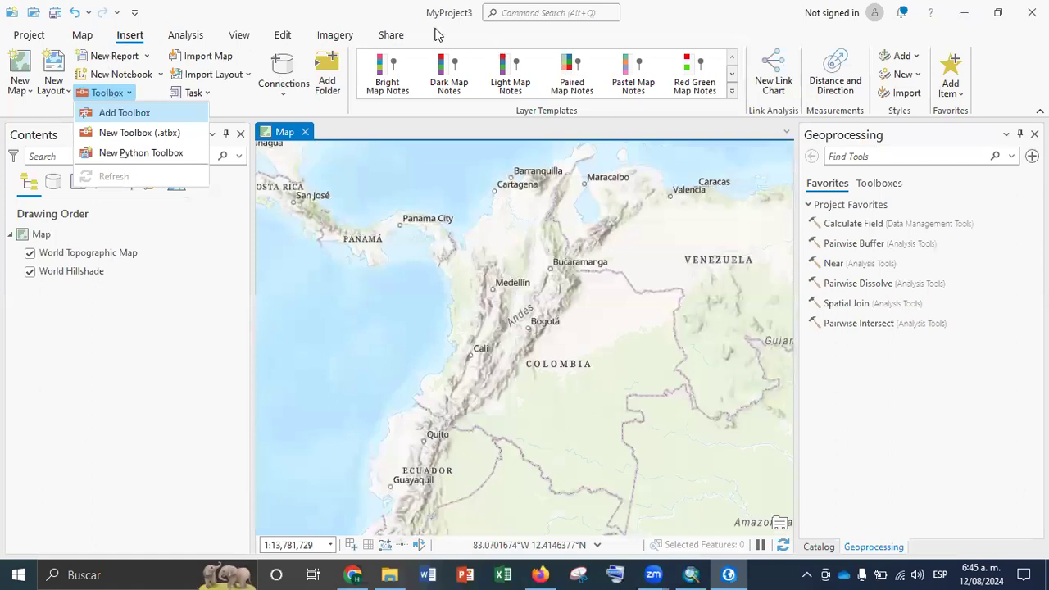
pyautogui.click(82, 36)
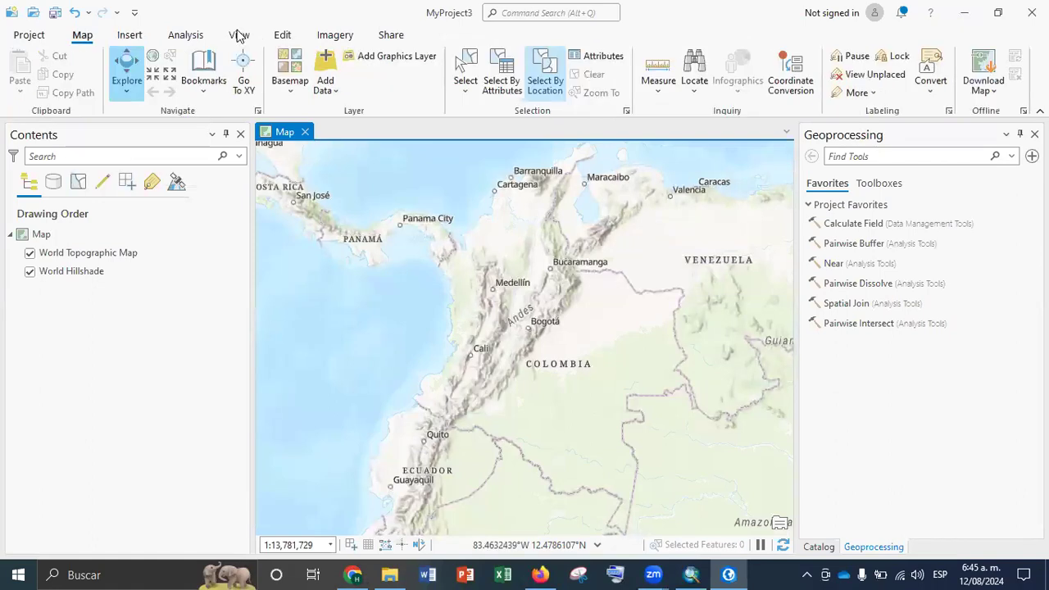
pyautogui.click(238, 36)
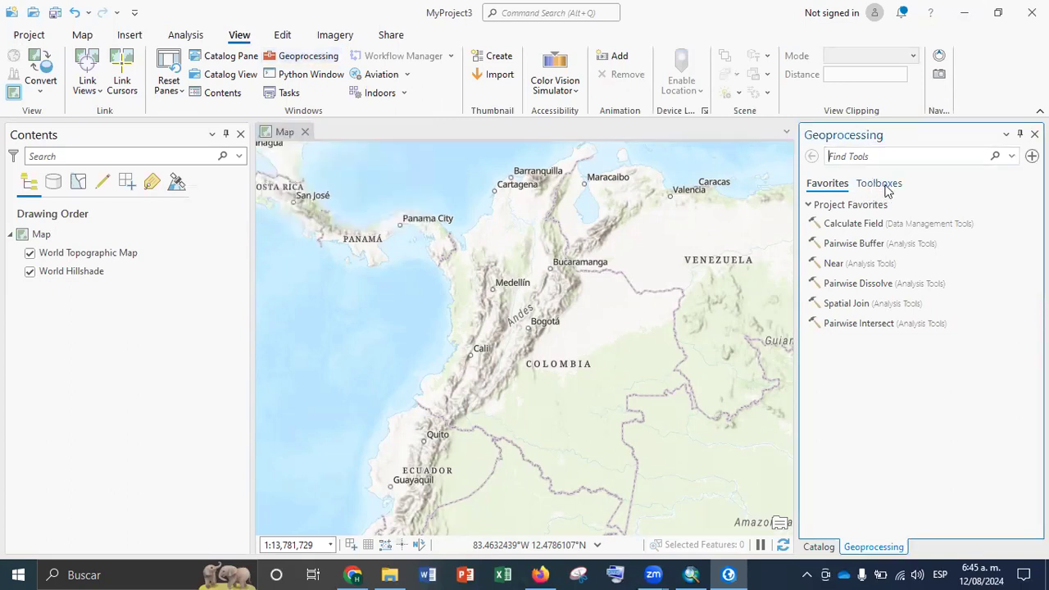
pyautogui.click(884, 187)
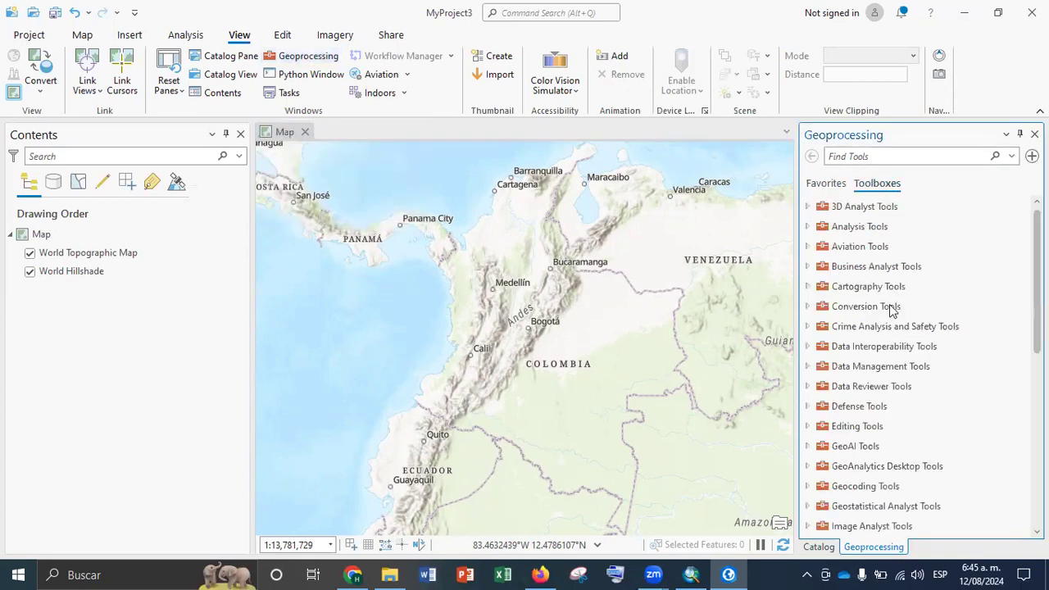
# Look through the full list of geoprocessing toolboxes, from 3D Analyst Tools down to the topographic production tools
pyautogui.scroll(-1, 891, 307)
pyautogui.scroll(1, 890, 309)
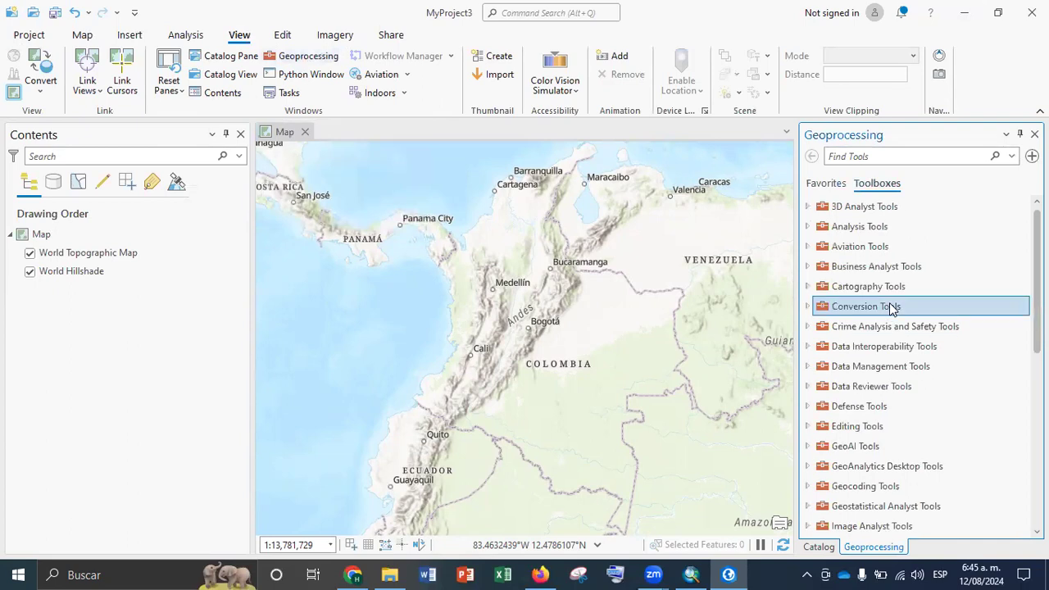
pyautogui.scroll(-1, 890, 307)
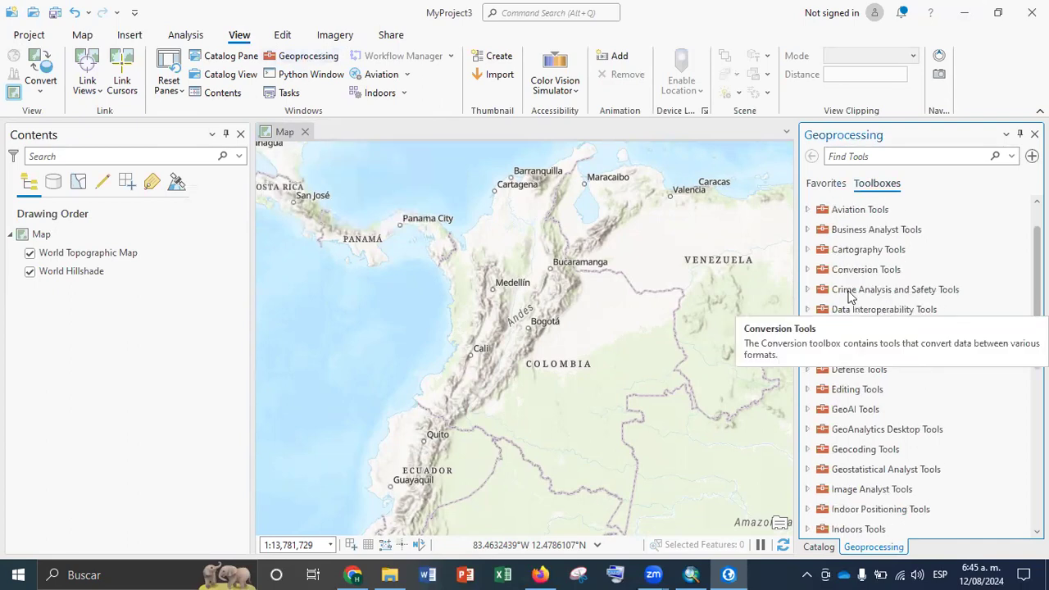
pyautogui.scroll(-1, 871, 343)
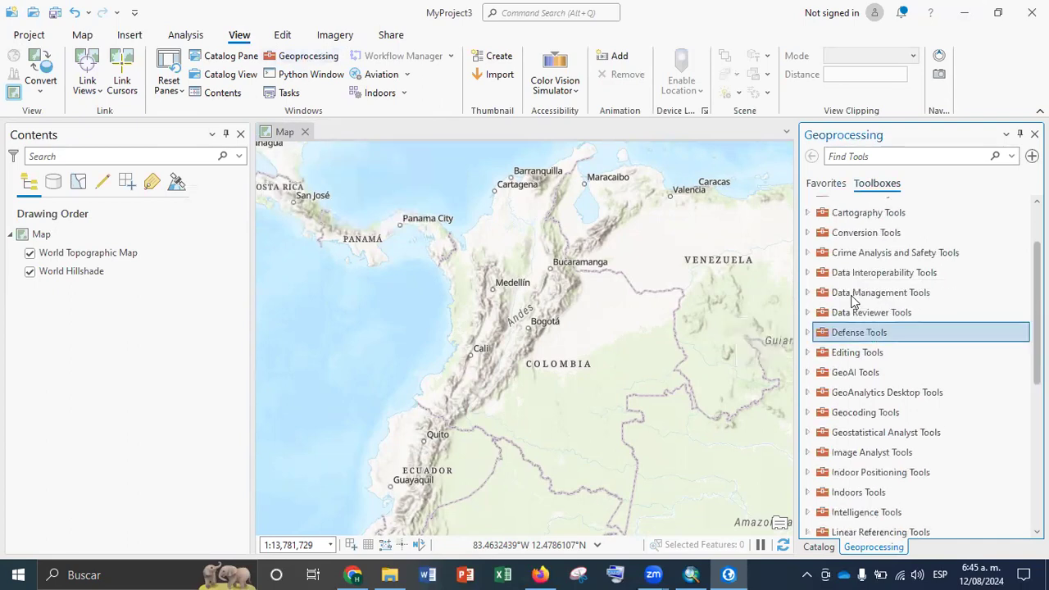
pyautogui.scroll(-3, 852, 302)
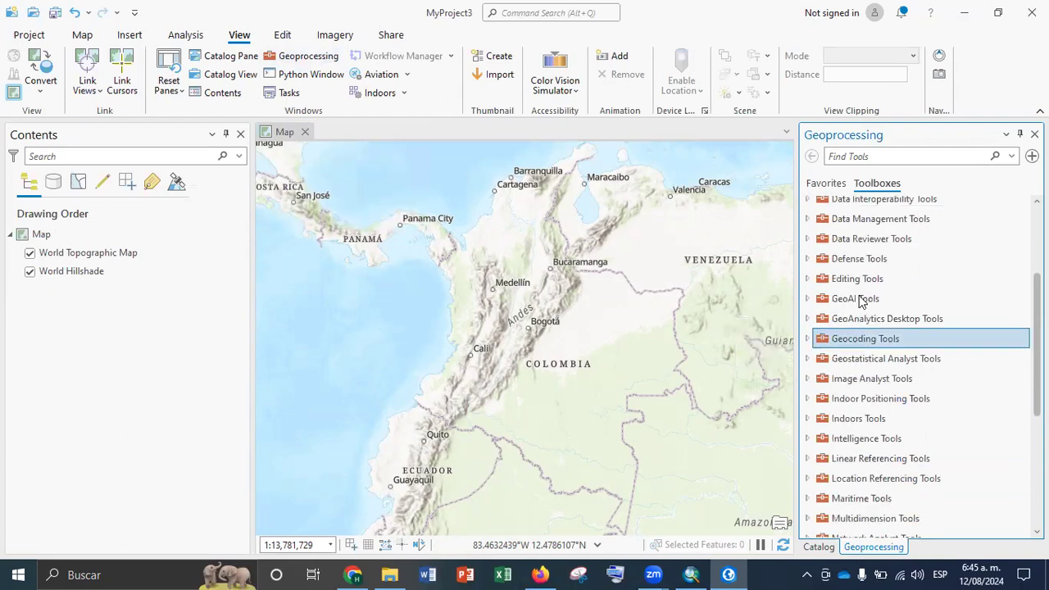
pyautogui.scroll(-3, 867, 322)
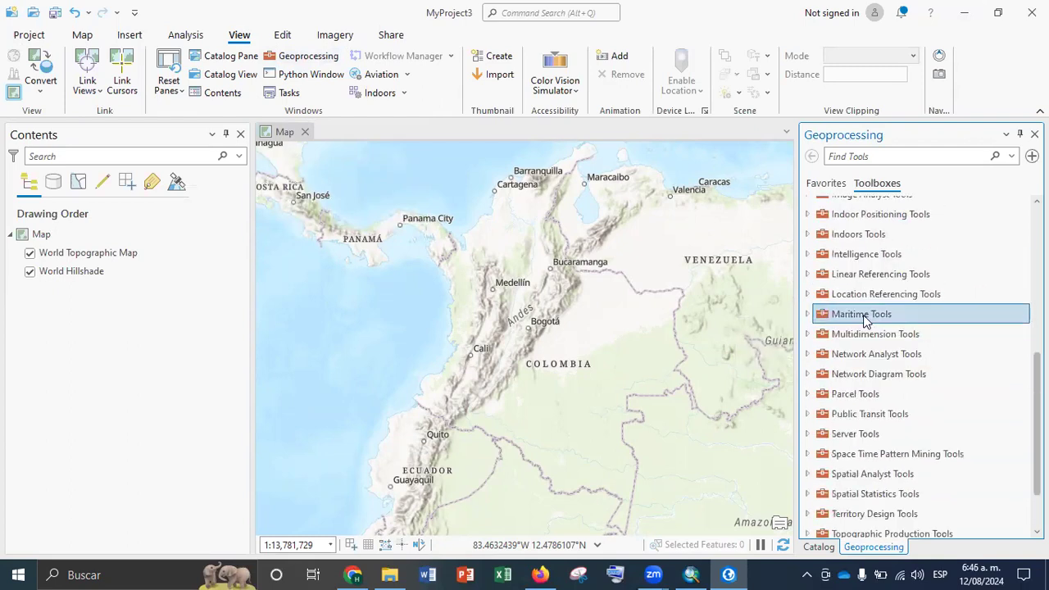
pyautogui.scroll(-2, 867, 321)
pyautogui.scroll(6, 867, 321)
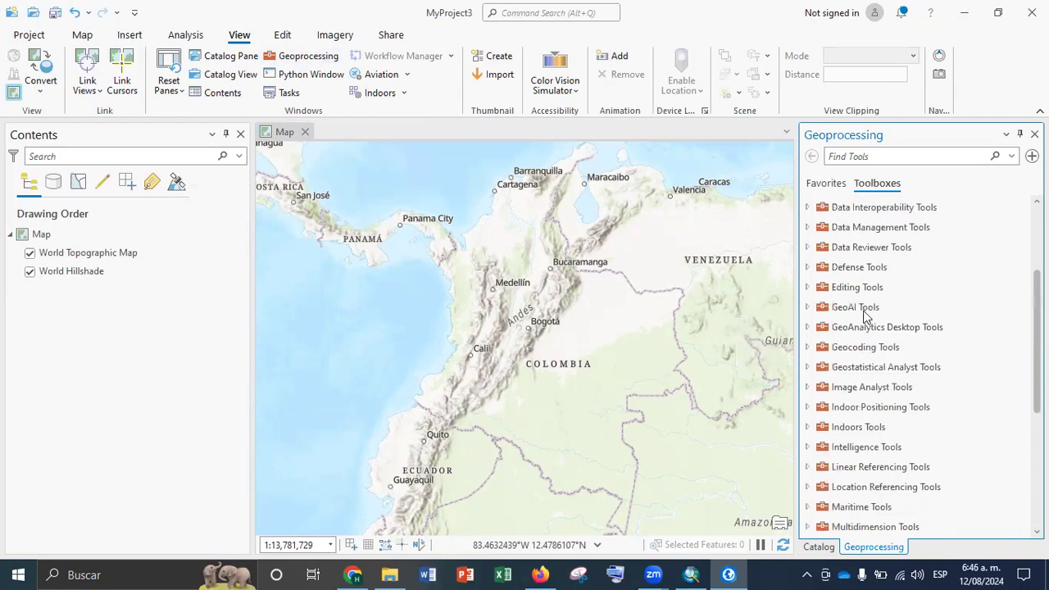
pyautogui.scroll(3, 862, 315)
pyautogui.scroll(1, 862, 315)
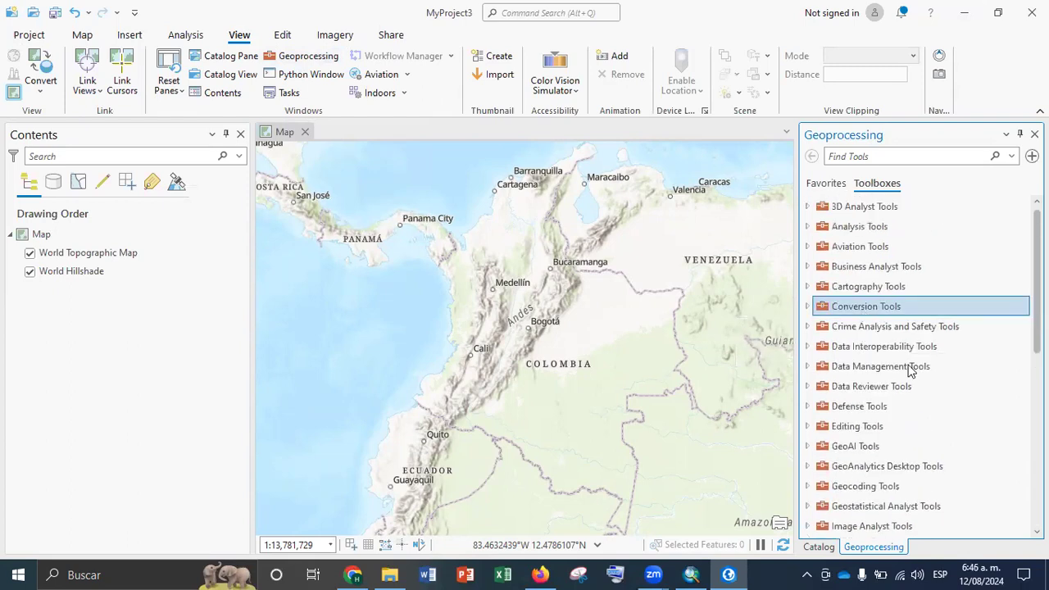
# Search the geoprocessing tools for "define"
pyautogui.click(881, 156)
pyautogui.write('define')
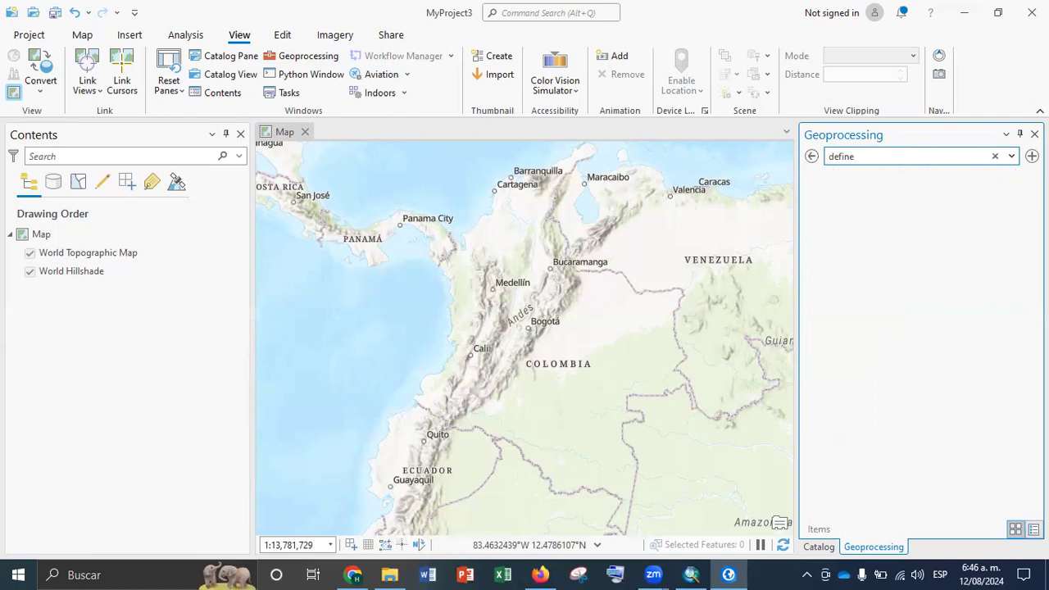
# Switch back to ArcMap and check the projected coordinate system in the cad layer's source properties
pyautogui.click(691, 574)
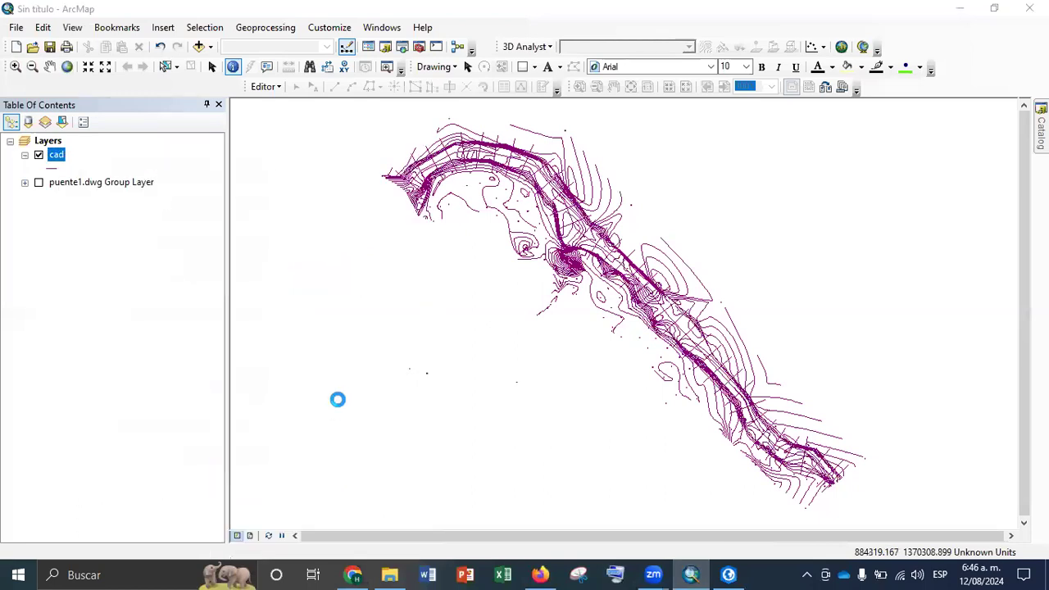
pyautogui.click(517, 119)
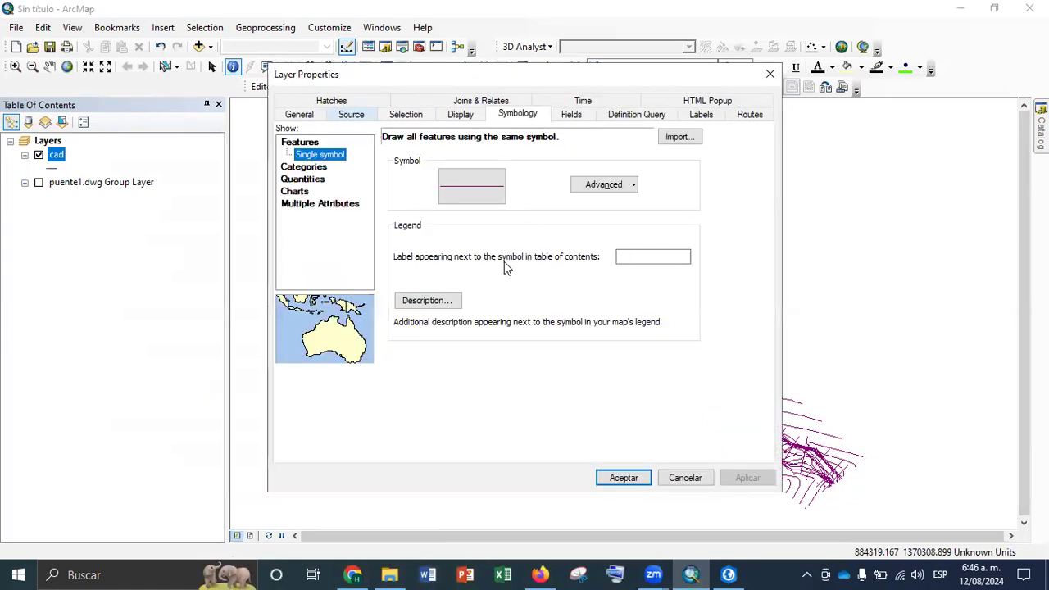
pyautogui.click(351, 115)
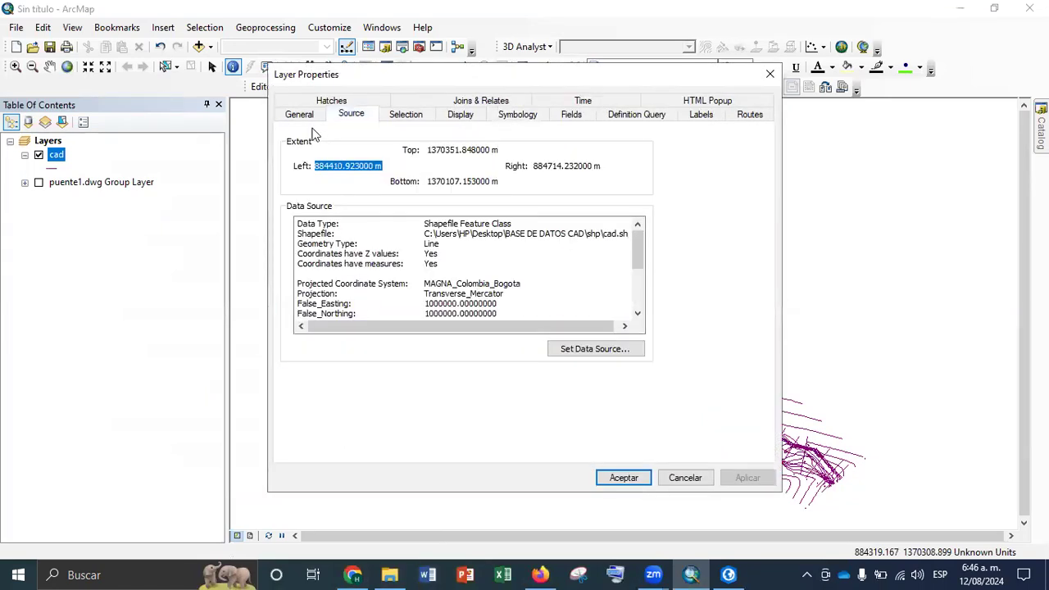
pyautogui.click(771, 74)
pyautogui.rightClick(59, 152)
pyautogui.click(160, 476)
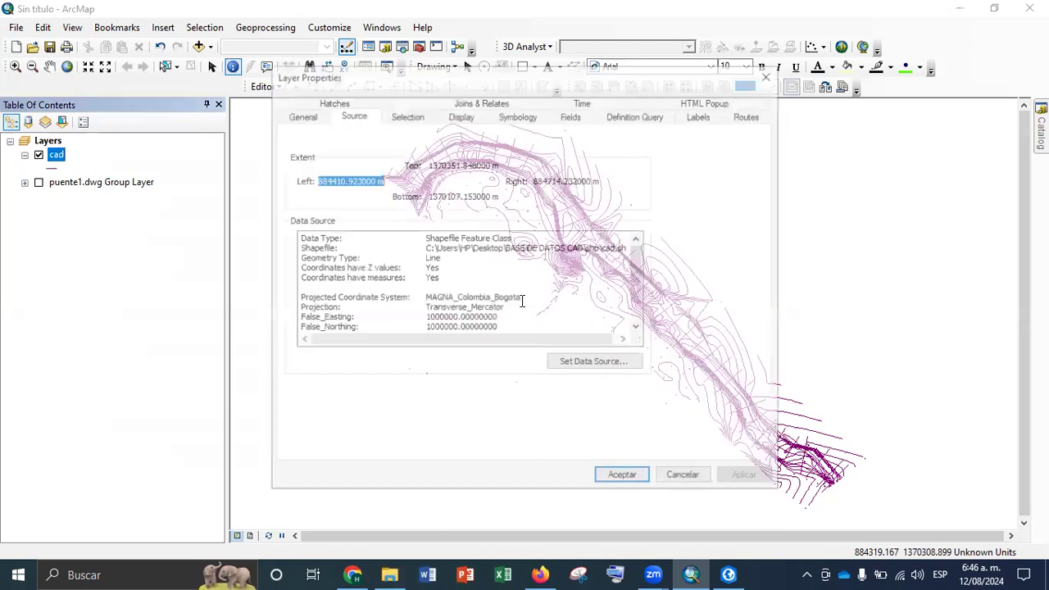
pyautogui.moveTo(529, 298); pyautogui.dragTo(419, 298)
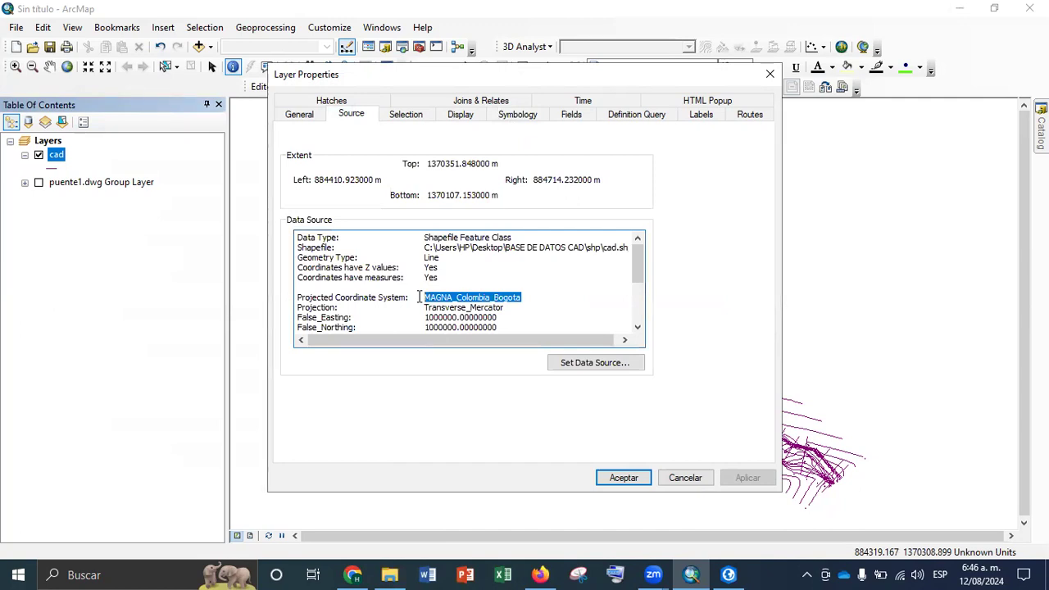
pyautogui.click(770, 74)
# Start the Project tool from the Projections and Transformations toolset with cad as the input dataset
pyautogui.click(419, 47)
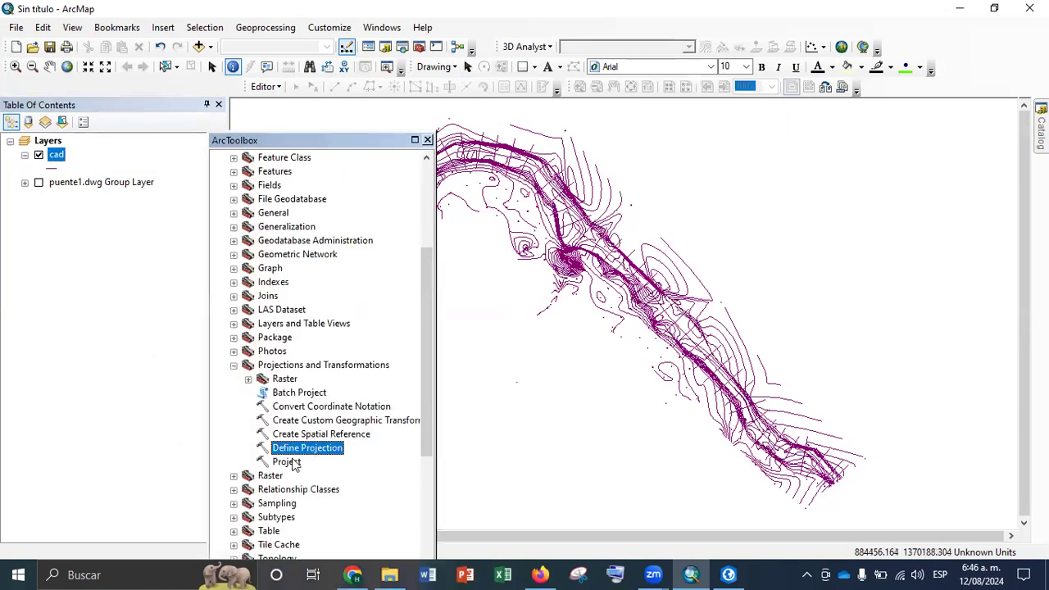
pyautogui.doubleClick(292, 463)
pyautogui.click(767, 154)
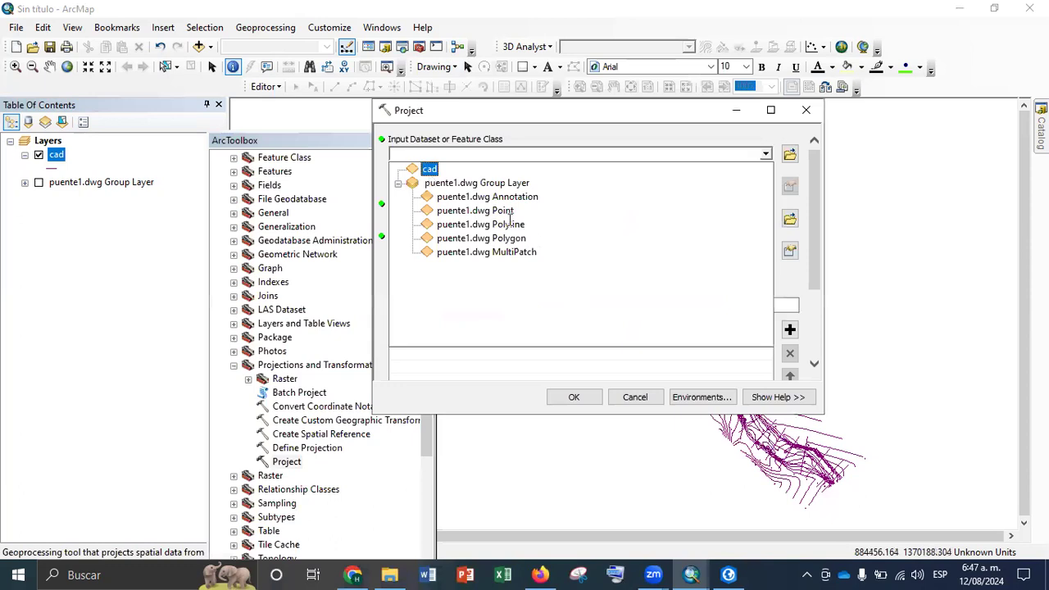
pyautogui.press('Return')
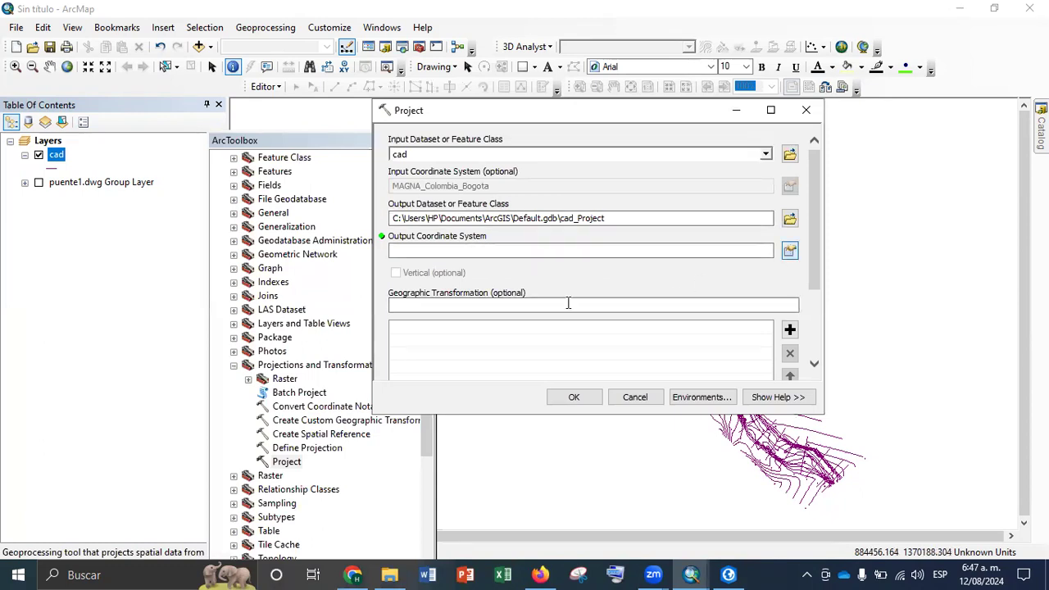
# Start defining a new projected coordinate system for the output and name it "Origen nacional"
pyautogui.click(789, 250)
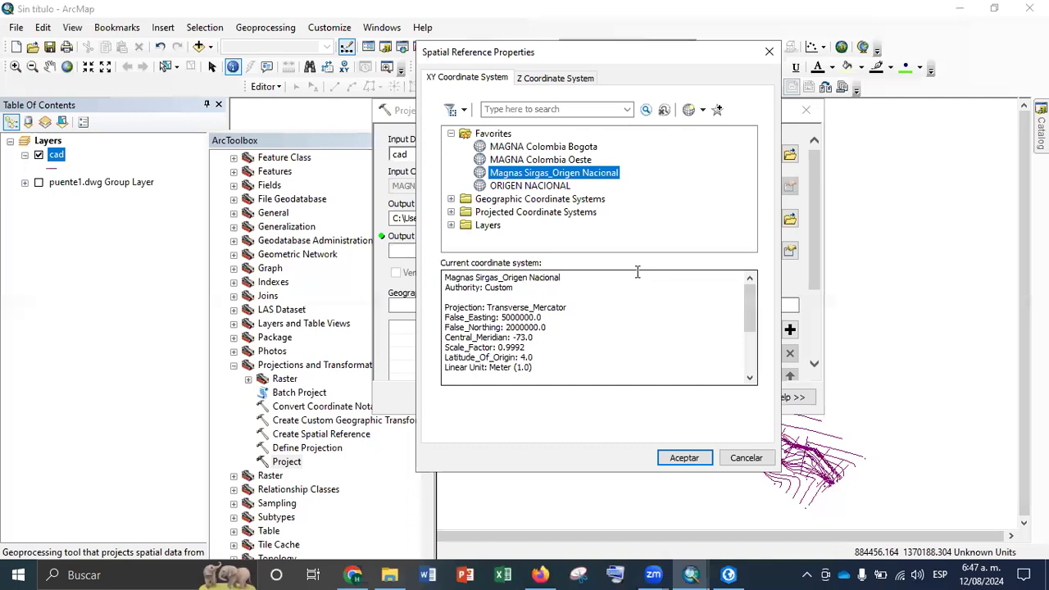
pyautogui.click(702, 110)
pyautogui.moveTo(730, 131)
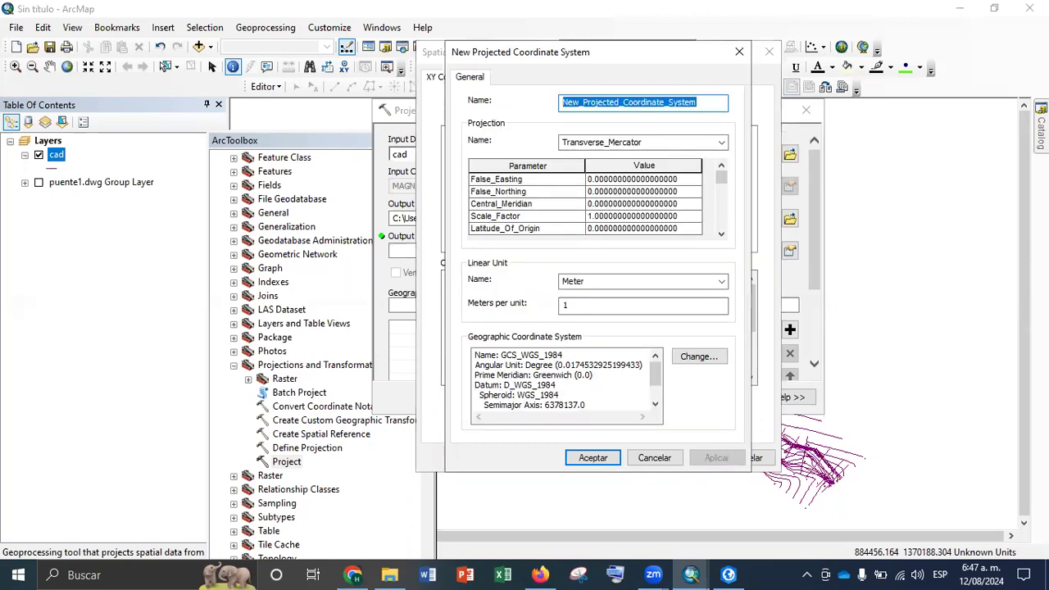
pyautogui.press('BackSpace')
pyautogui.write('Origen nacional')
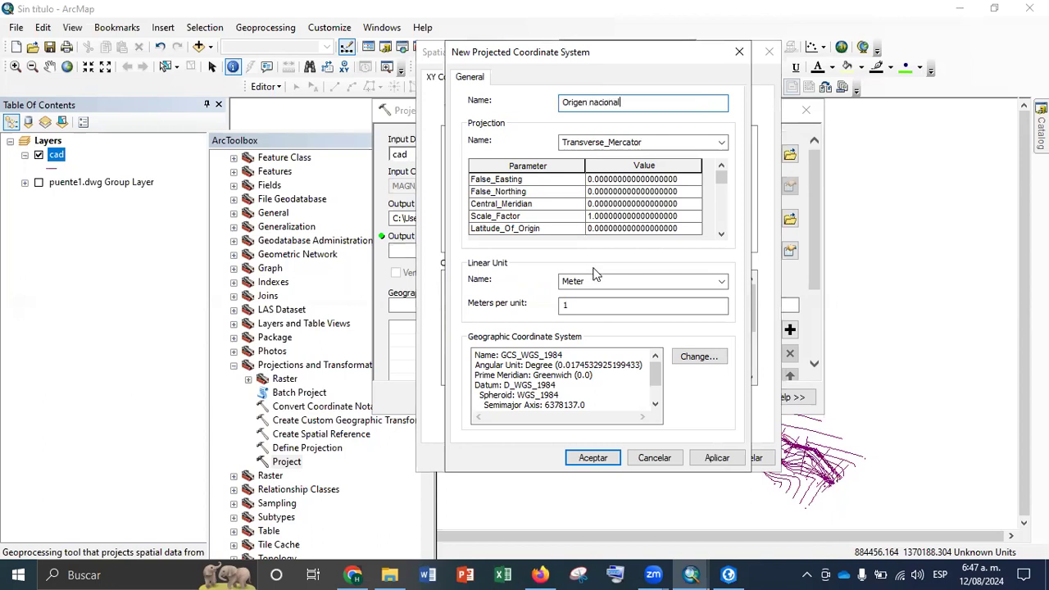
# Set the new coordinate system's false easting to 5000000, false northing to 2000000 and central meridian to -73
pyautogui.click(679, 179)
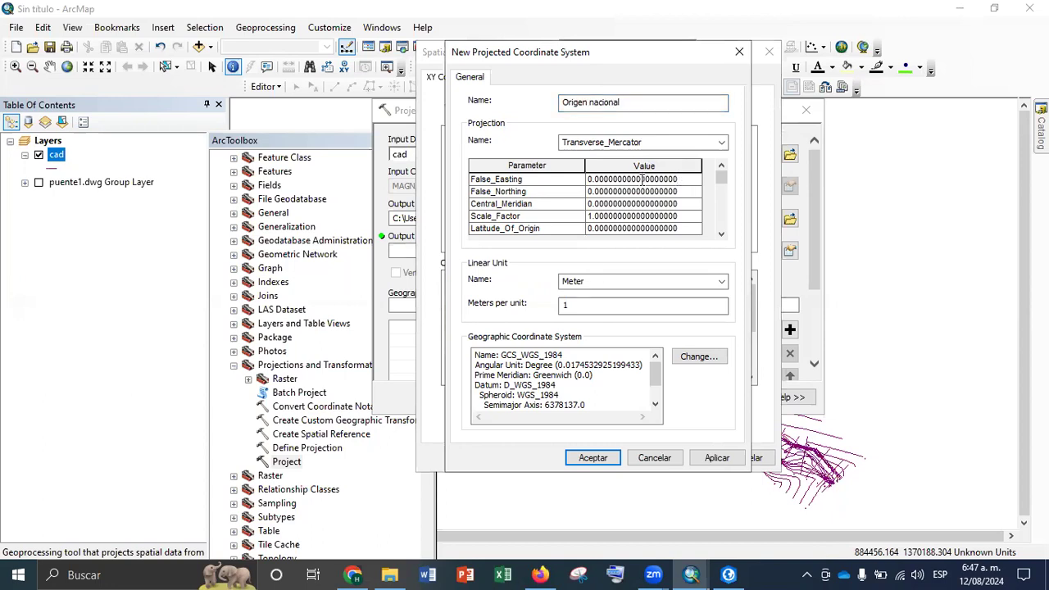
pyautogui.write('5000')
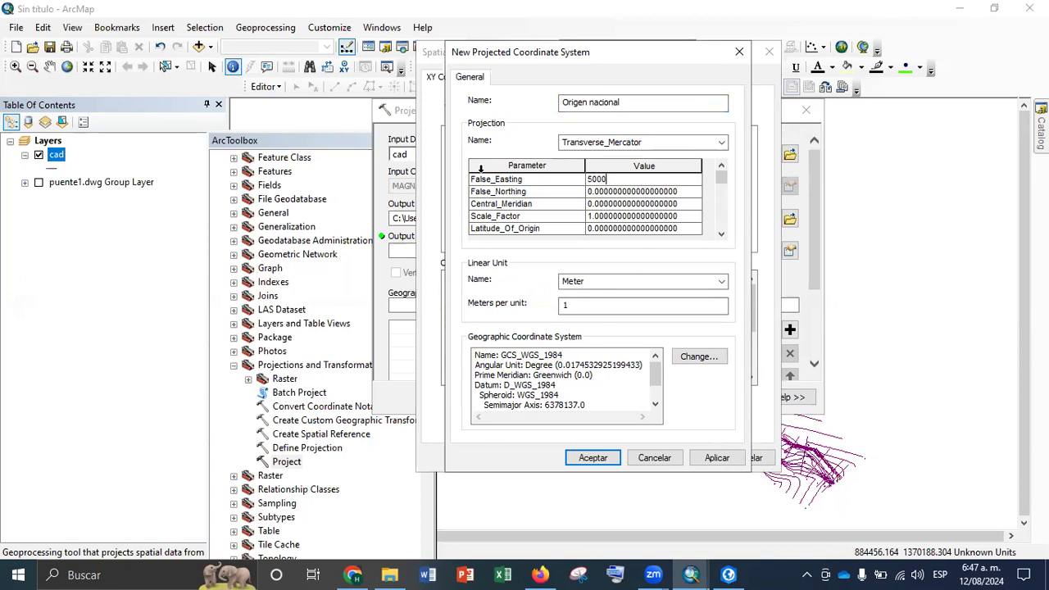
pyautogui.write('000')
pyautogui.click(684, 182)
pyautogui.click(666, 191)
pyautogui.write('2000000')
pyautogui.click(687, 205)
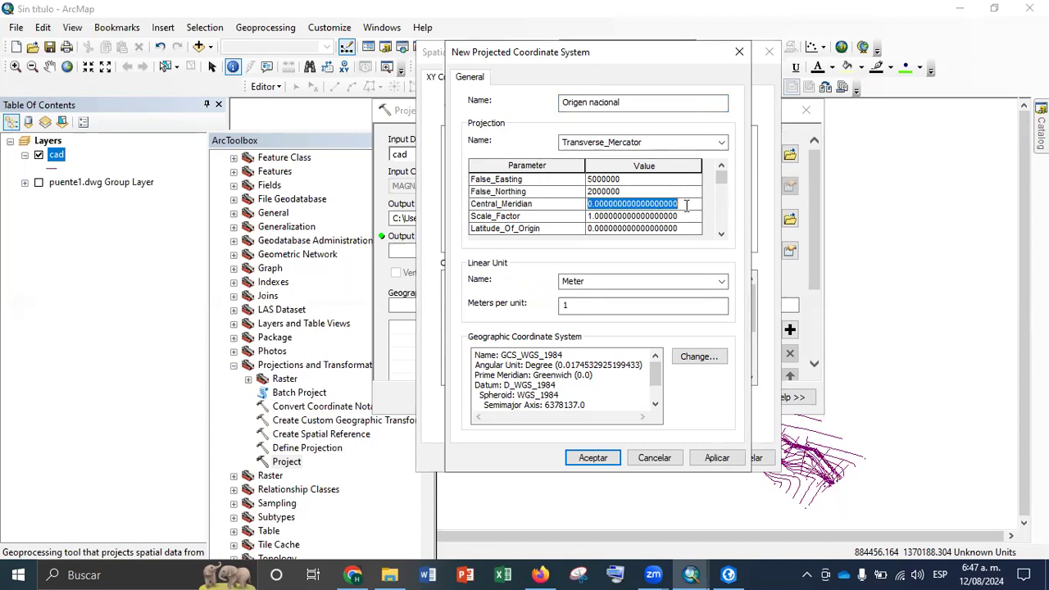
pyautogui.write('-73')
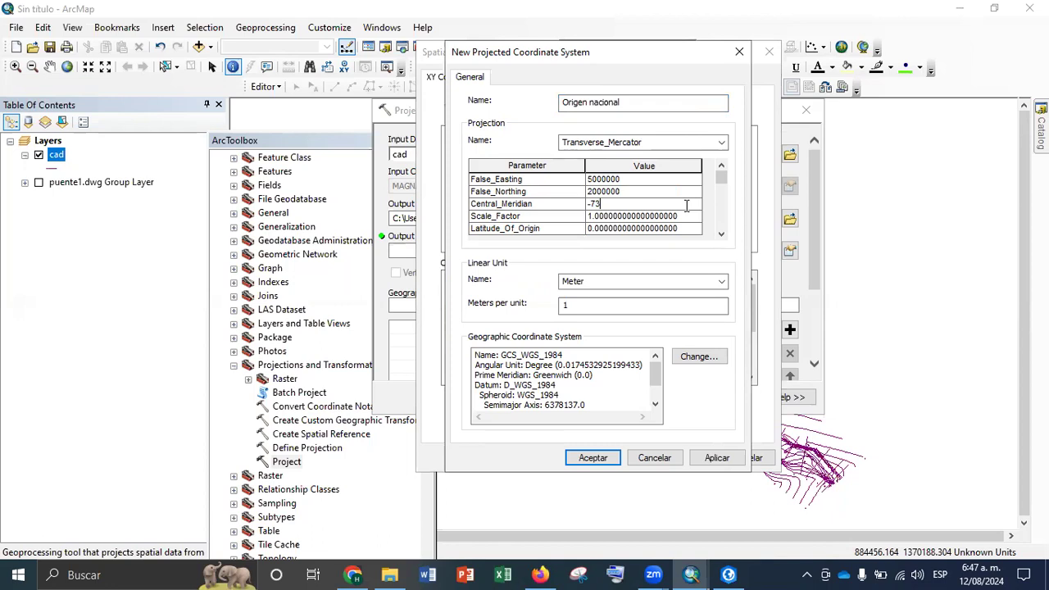
# Set the new coordinate system's scale factor to 0.9992, with help from the on-screen keyboard, and its latitude of origin to 4
pyautogui.click(516, 212)
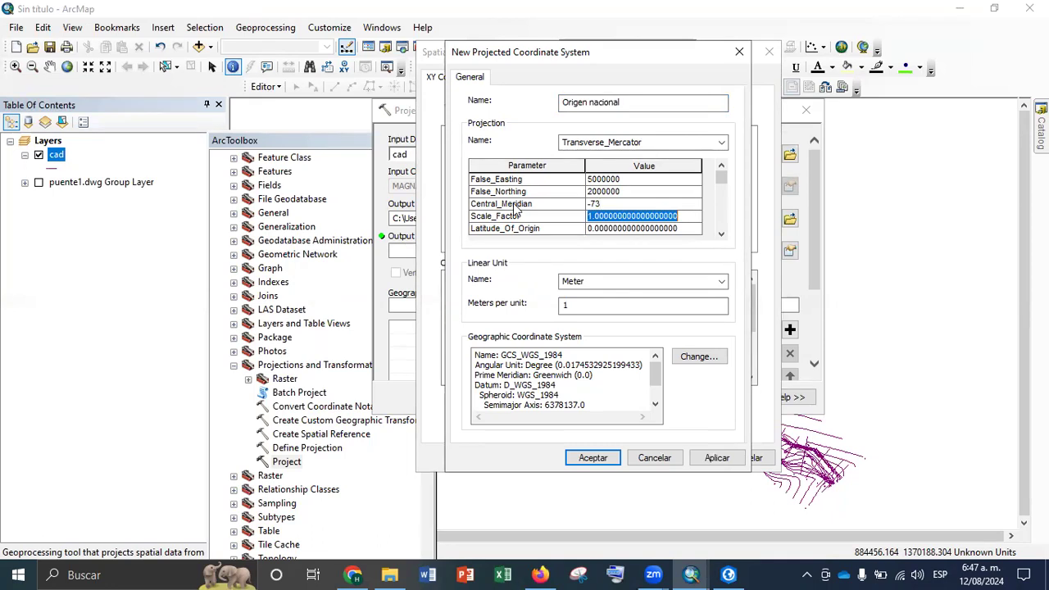
pyautogui.write('0.')
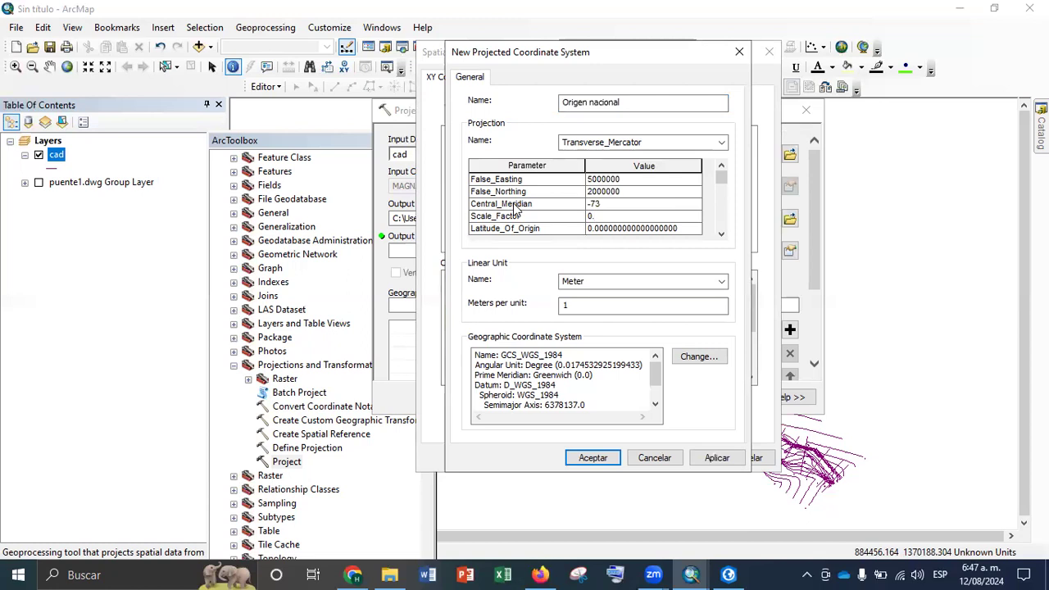
pyautogui.press('super+r')
pyautogui.write('osk')
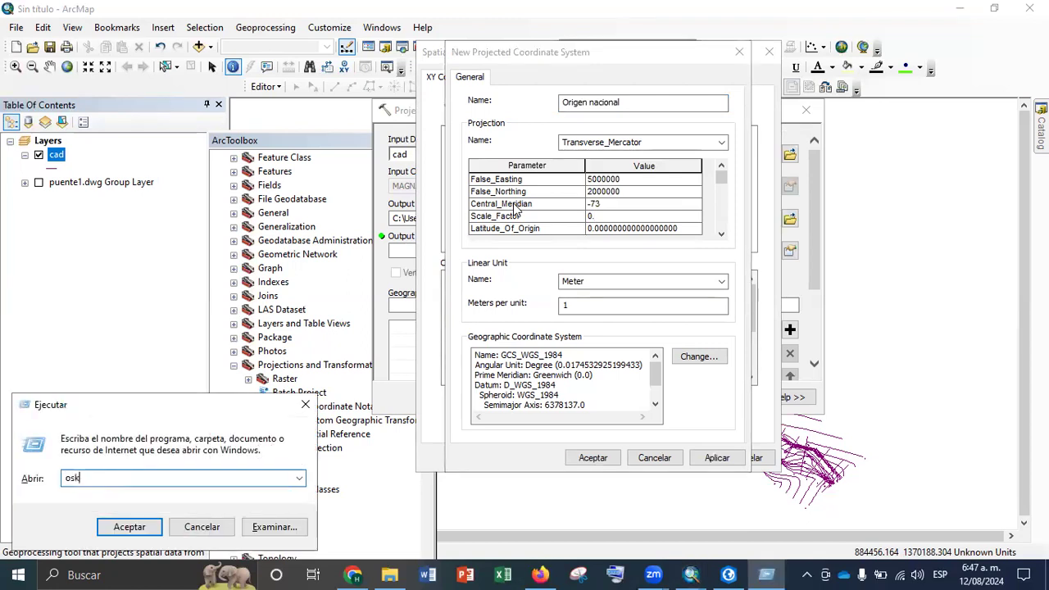
pyautogui.press('Return')
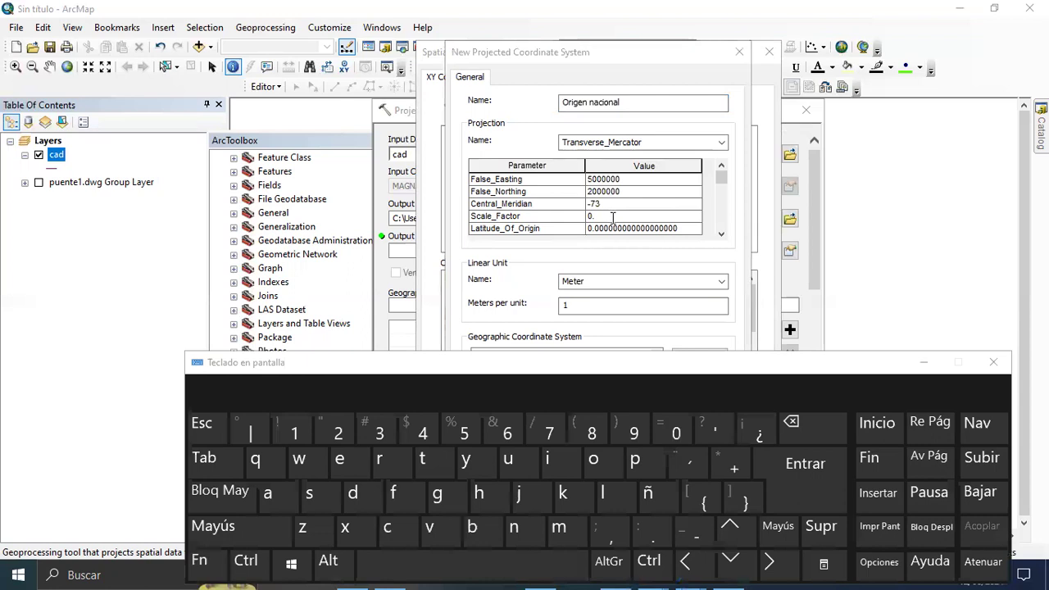
pyautogui.click(638, 436)
pyautogui.click(640, 435)
pyautogui.click(640, 436)
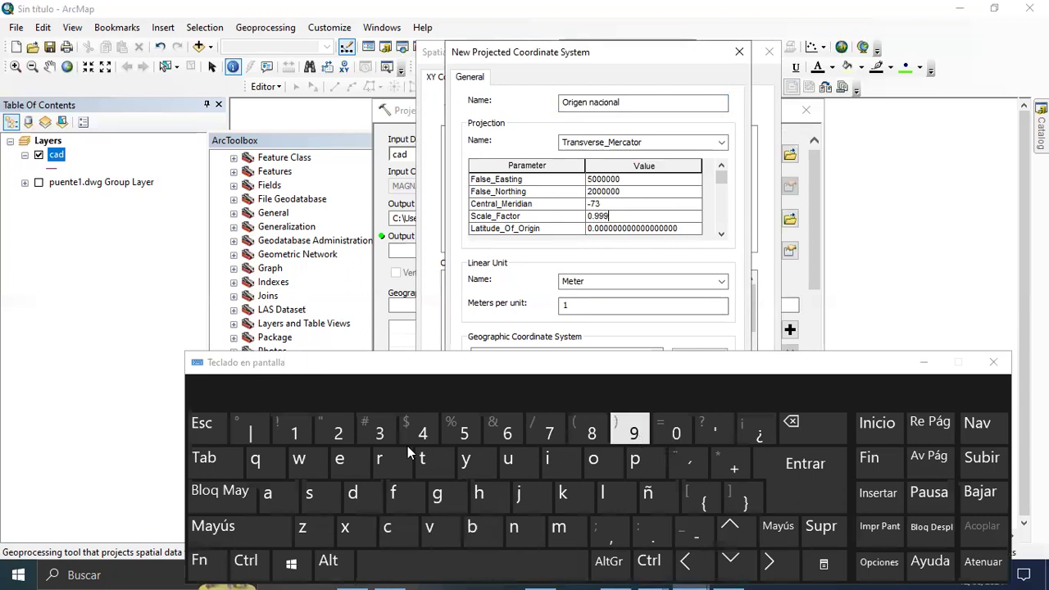
pyautogui.write('2')
pyautogui.click(994, 361)
pyautogui.click(695, 229)
pyautogui.moveTo(695, 228); pyautogui.dragTo(565, 246)
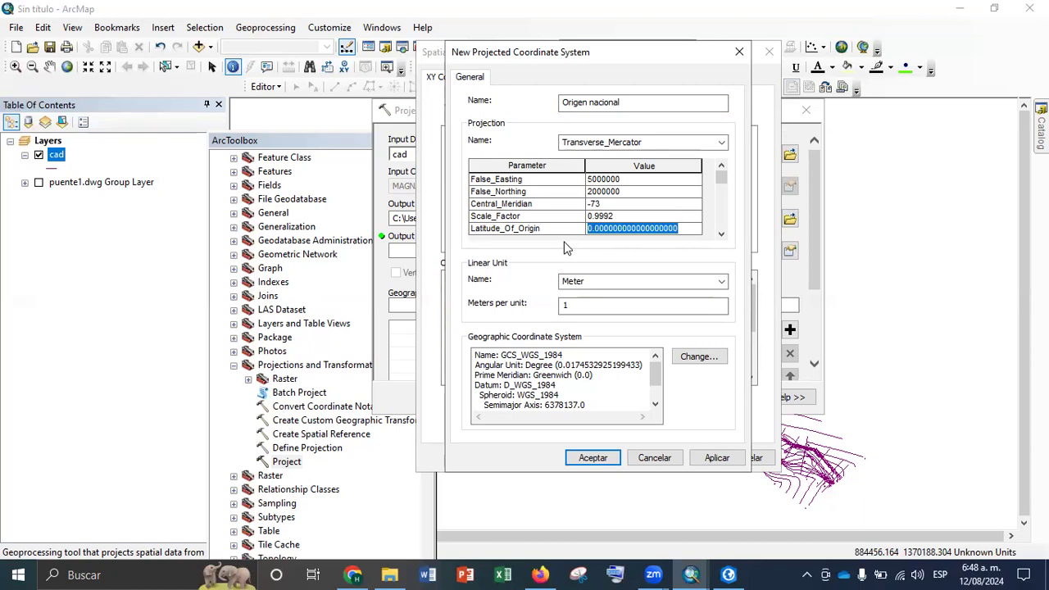
pyautogui.write('4')
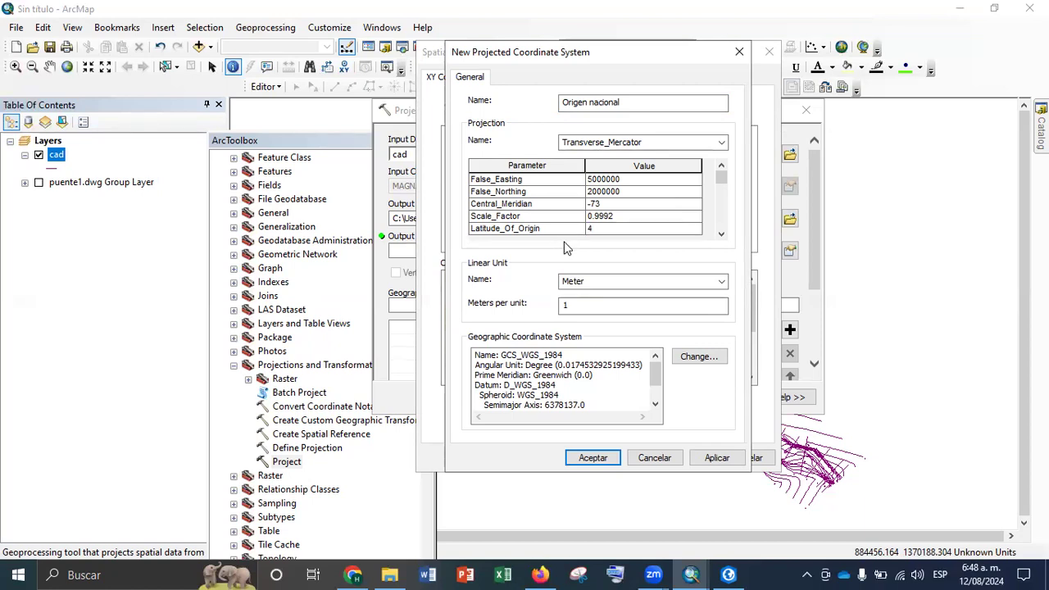
# Switch to Firefox, search the web for "parametros de origen nacional" and look through the results
pyautogui.click(541, 575)
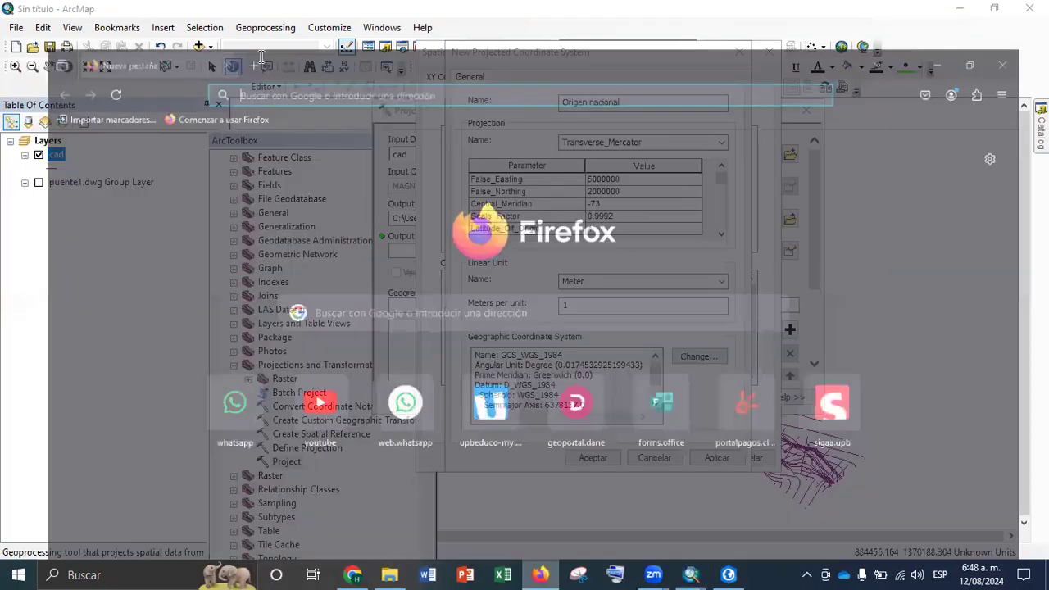
pyautogui.write('parametros')
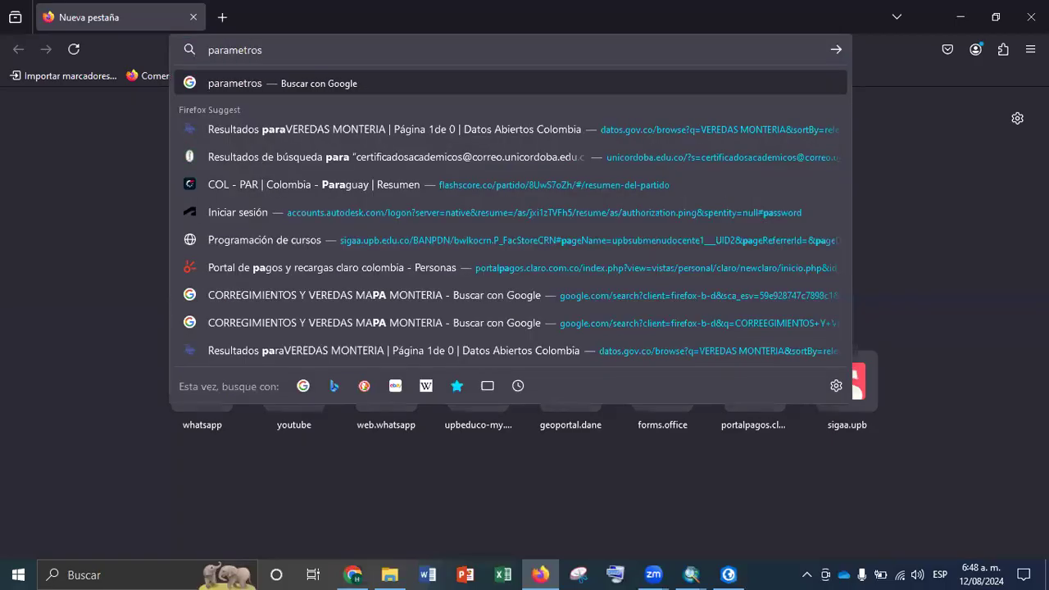
pyautogui.write(' de origen nacional')
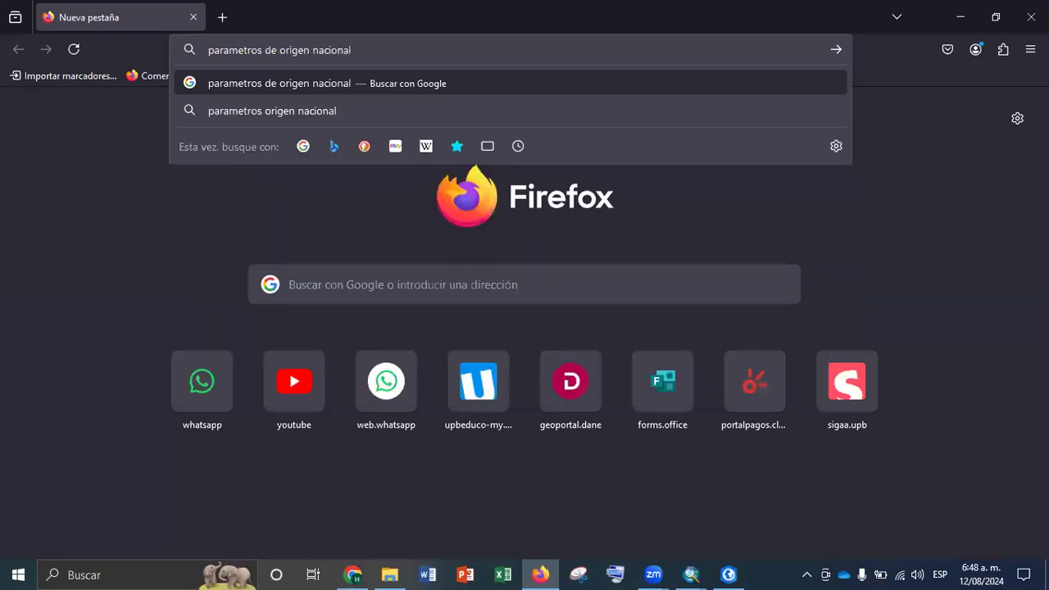
pyautogui.press('Return')
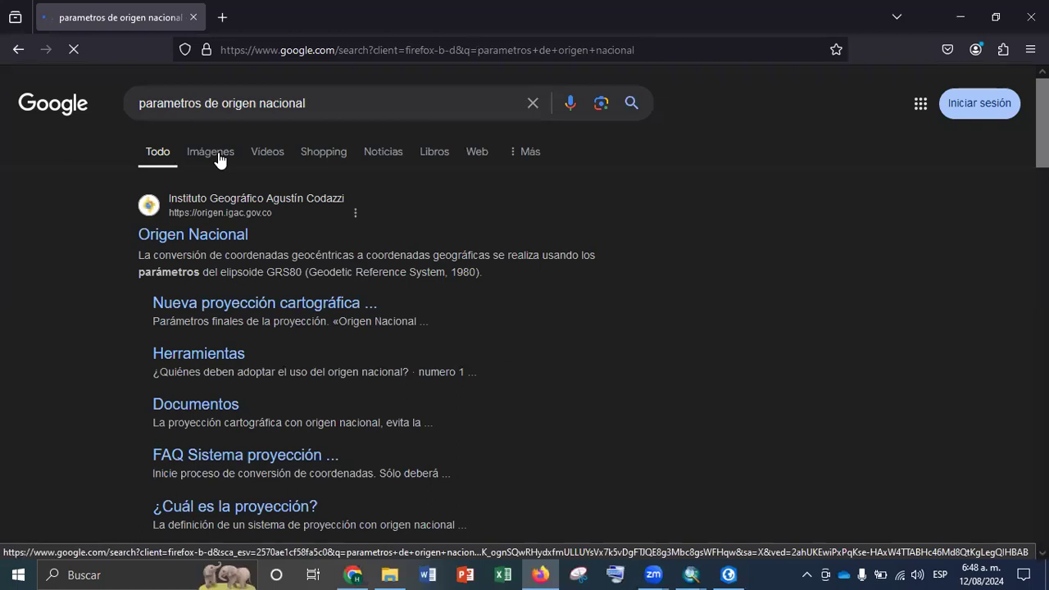
pyautogui.scroll(-4, 258, 222)
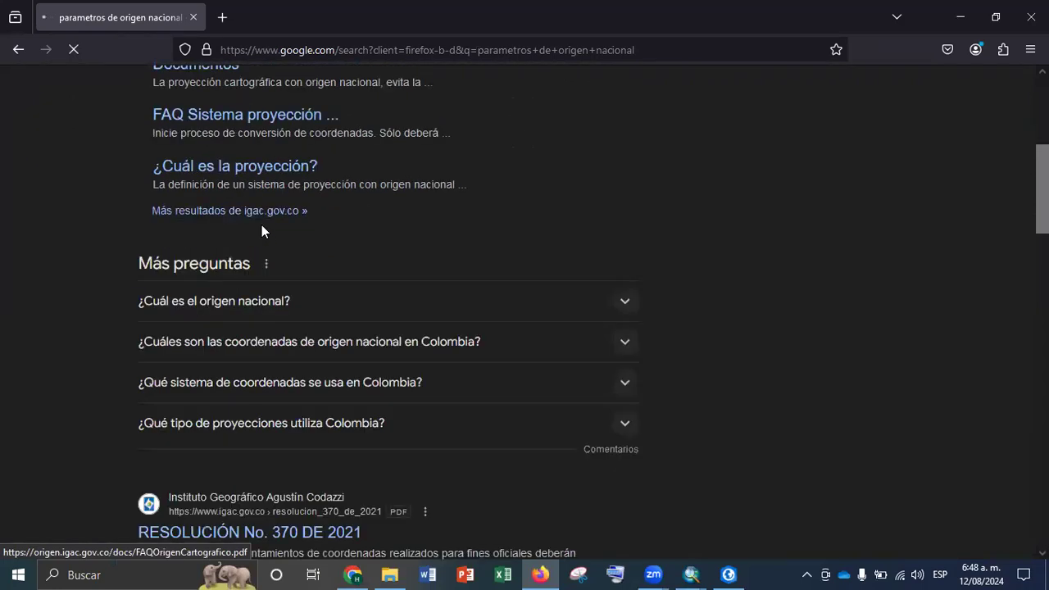
pyautogui.scroll(-2, 333, 235)
pyautogui.scroll(3, 372, 315)
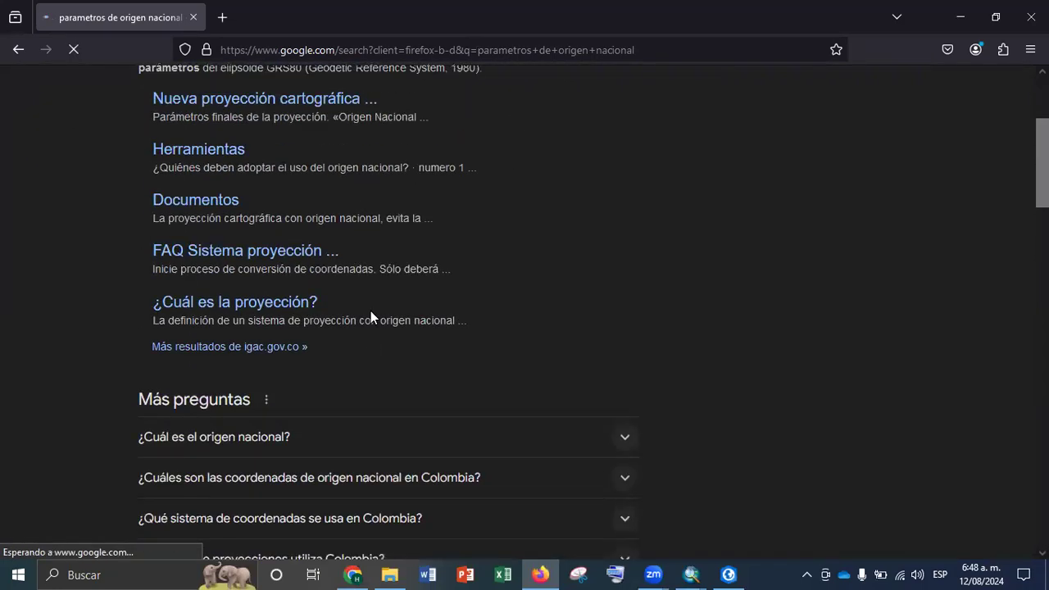
pyautogui.scroll(3, 371, 311)
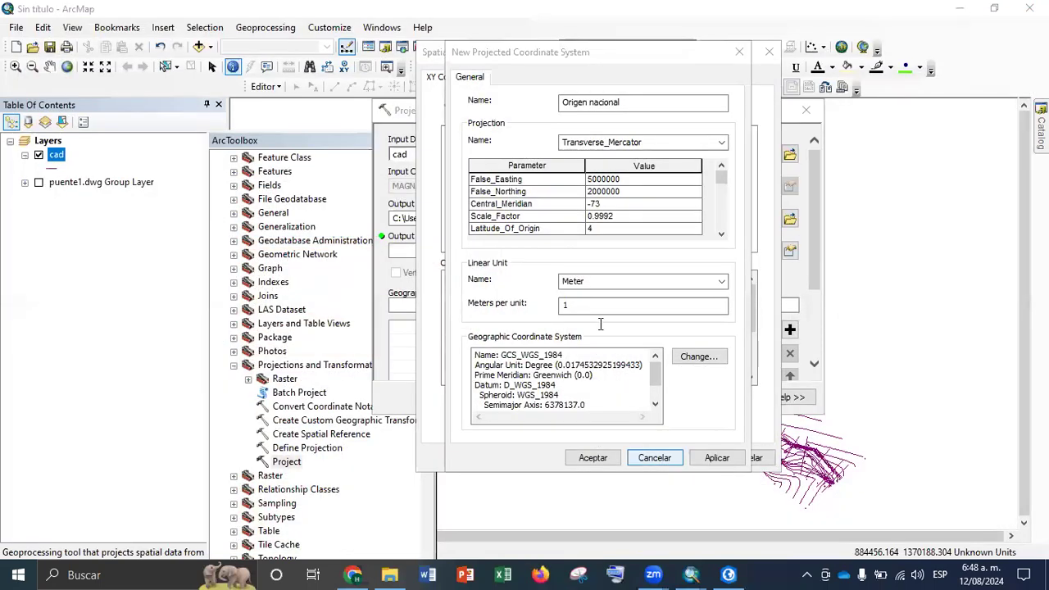
# Discard the new coordinate system definition in ArcMap and close the spatial reference selection without choosing a system
pyautogui.click(654, 460)
pyautogui.rightClick(542, 174)
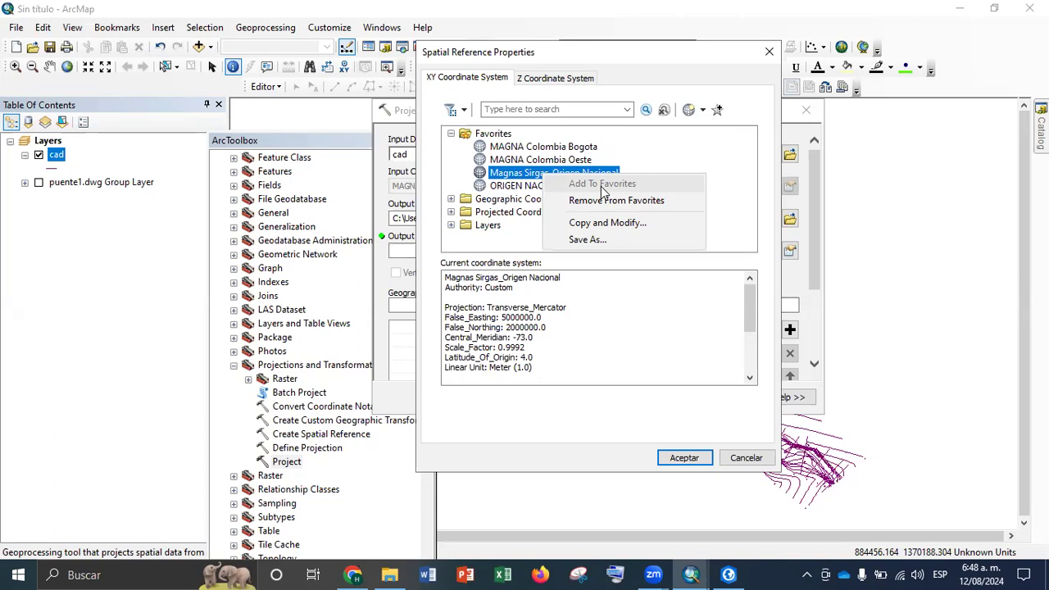
pyautogui.click(769, 51)
pyautogui.click(769, 51)
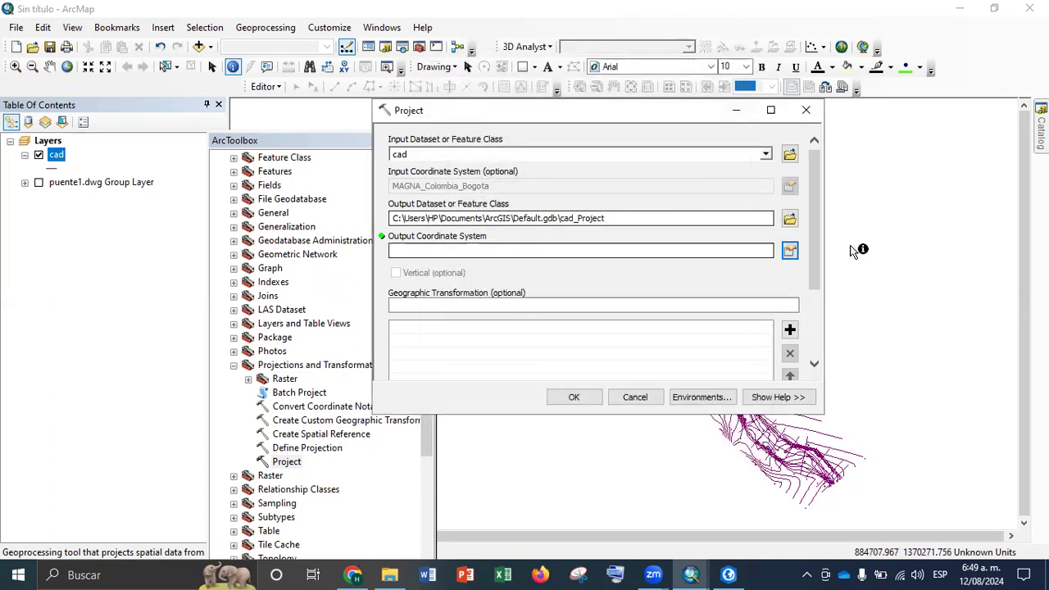
# Choose Magnas Sirgas_Origen Nacional from the favorites as the output coordinate system and run Project on the cad layer
pyautogui.click(789, 251)
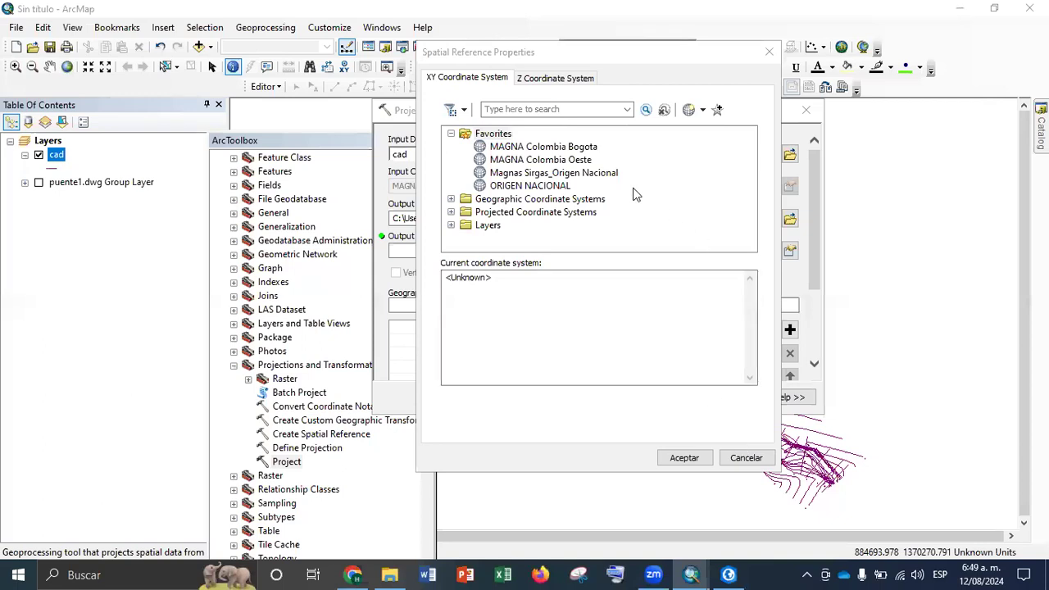
pyautogui.click(577, 175)
pyautogui.click(683, 459)
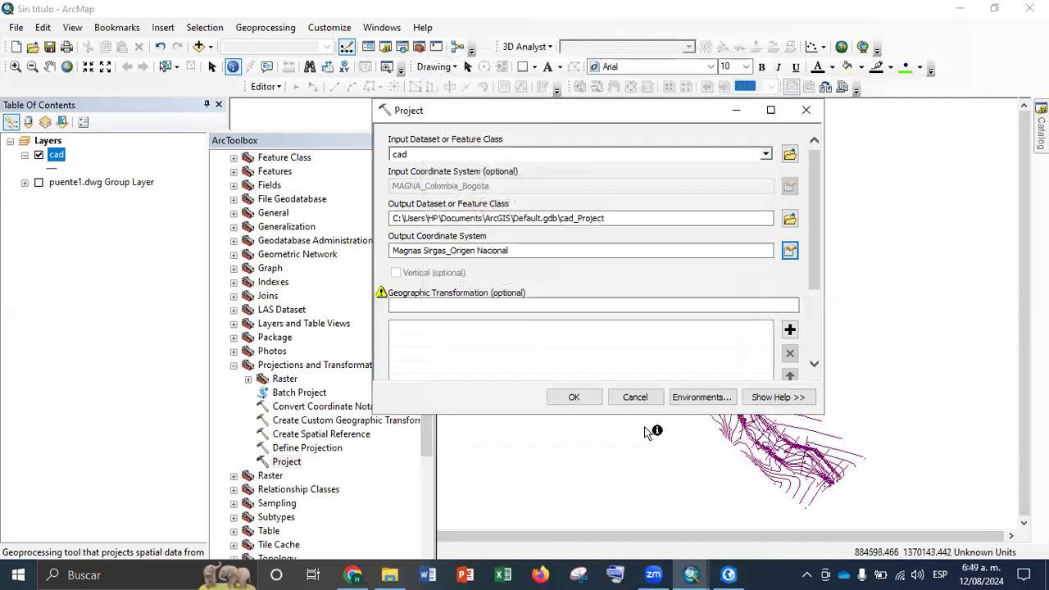
pyautogui.click(576, 397)
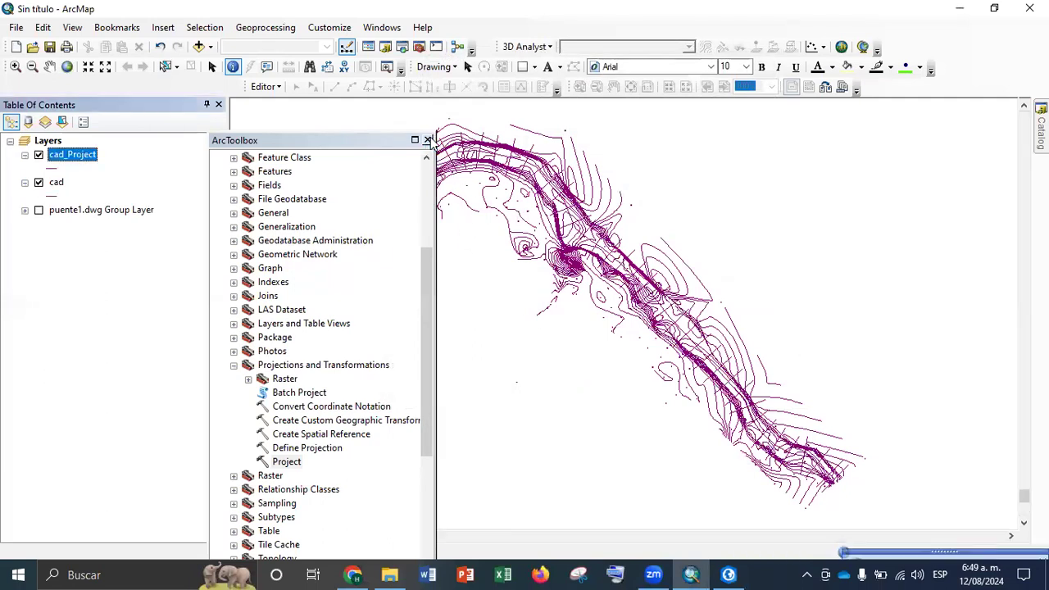
# Close the ArcToolbox window
pyautogui.click(427, 140)
# Remove the original cad layer from the map and undo the removal
pyautogui.rightClick(57, 182)
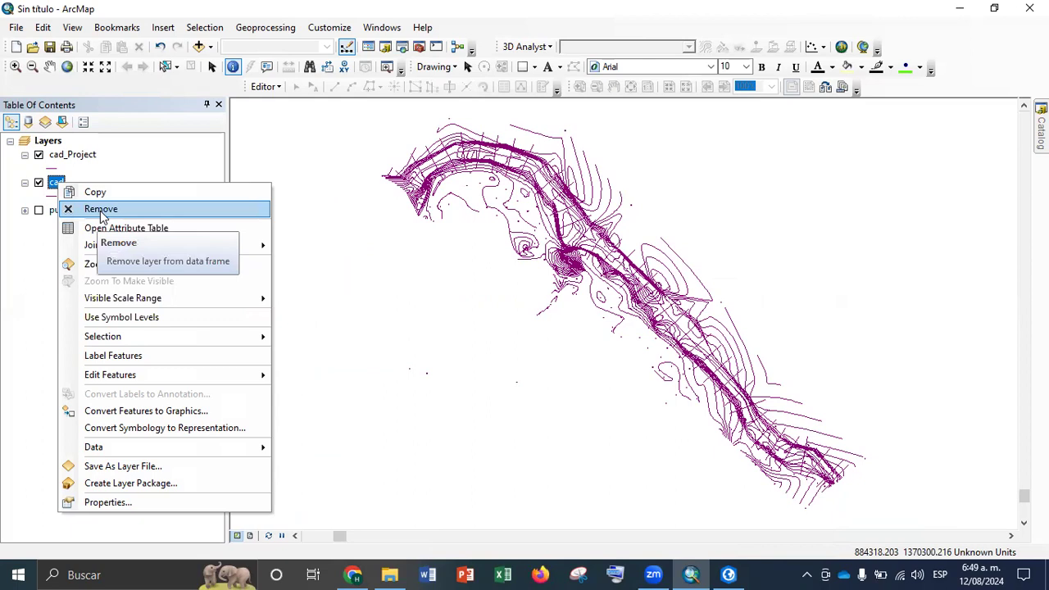
pyautogui.click(101, 212)
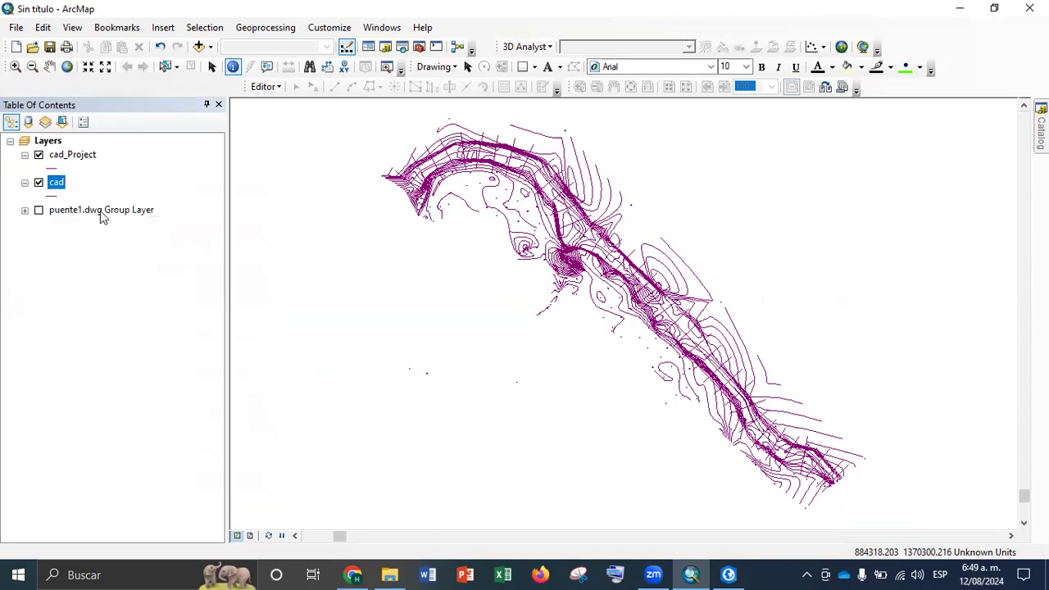
pyautogui.rightClick(72, 156)
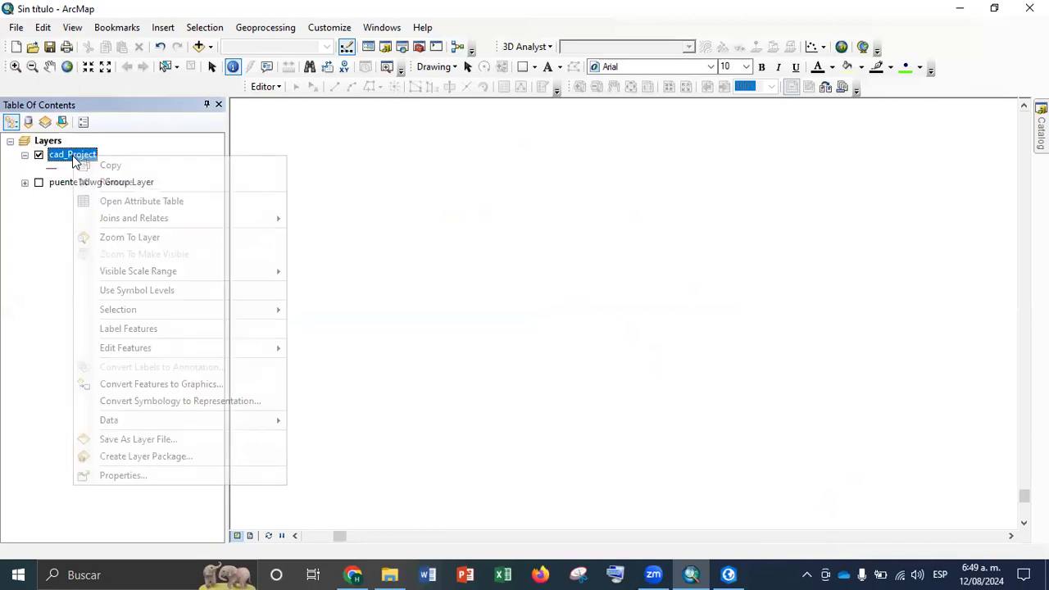
pyautogui.click(162, 49)
pyautogui.click(161, 49)
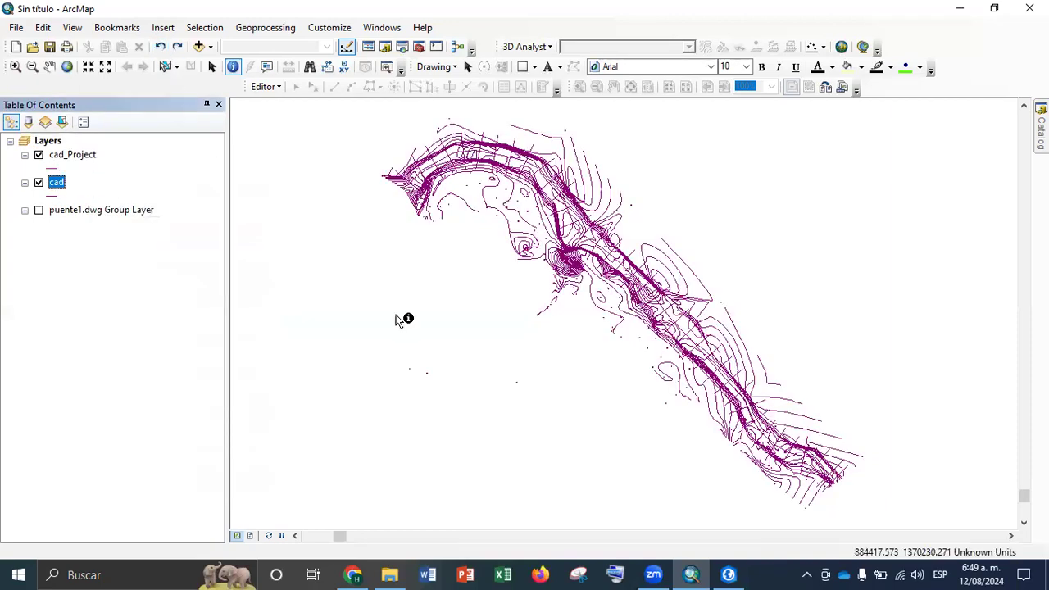
# Remove the original cad layer from the map and zoom to the extent of the cad_Project layer
pyautogui.rightClick(58, 188)
pyautogui.click(98, 215)
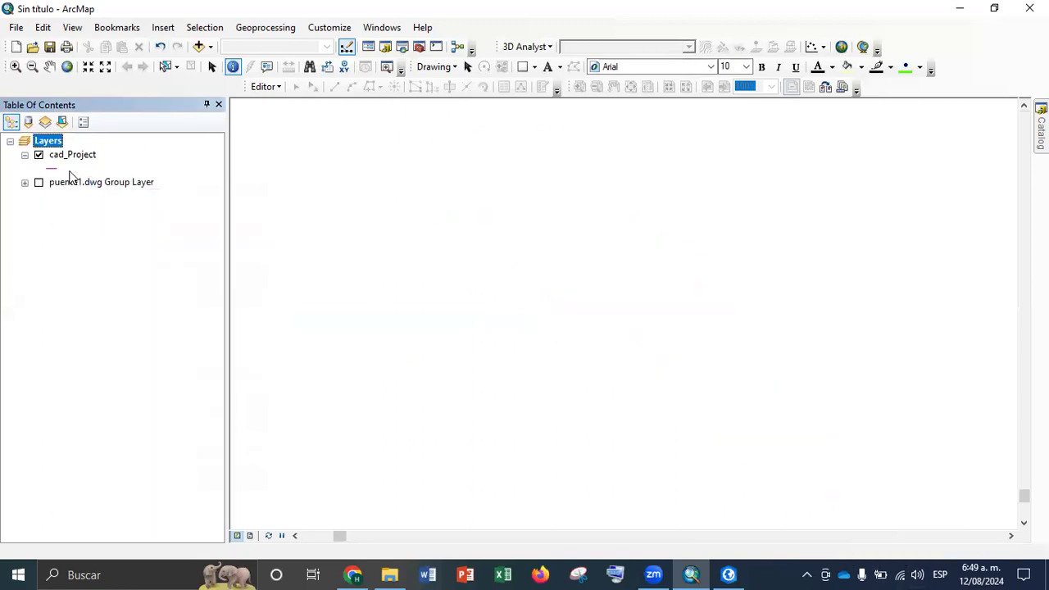
pyautogui.rightClick(72, 157)
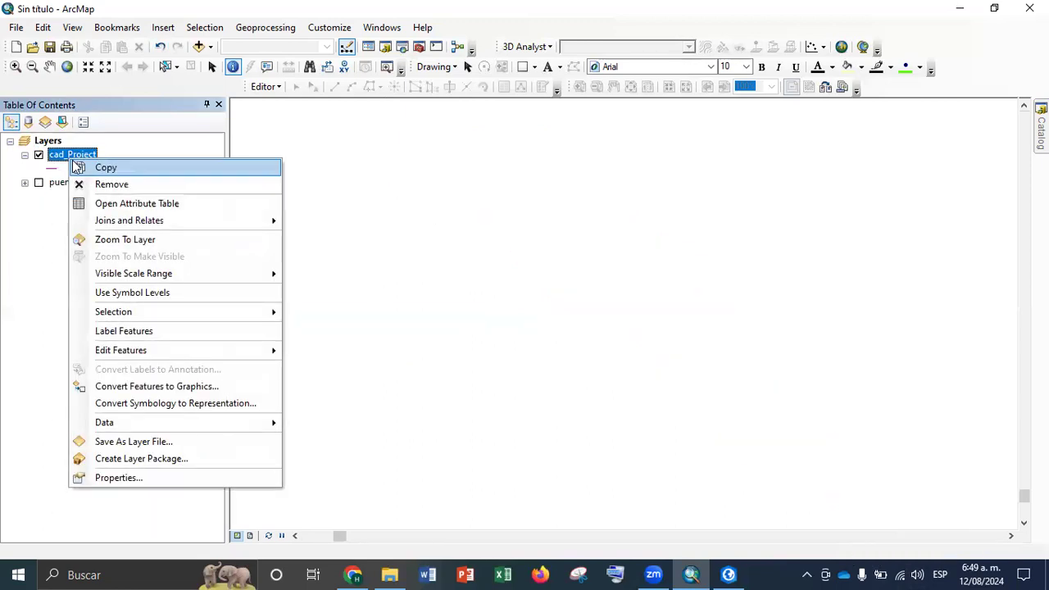
pyautogui.click(148, 240)
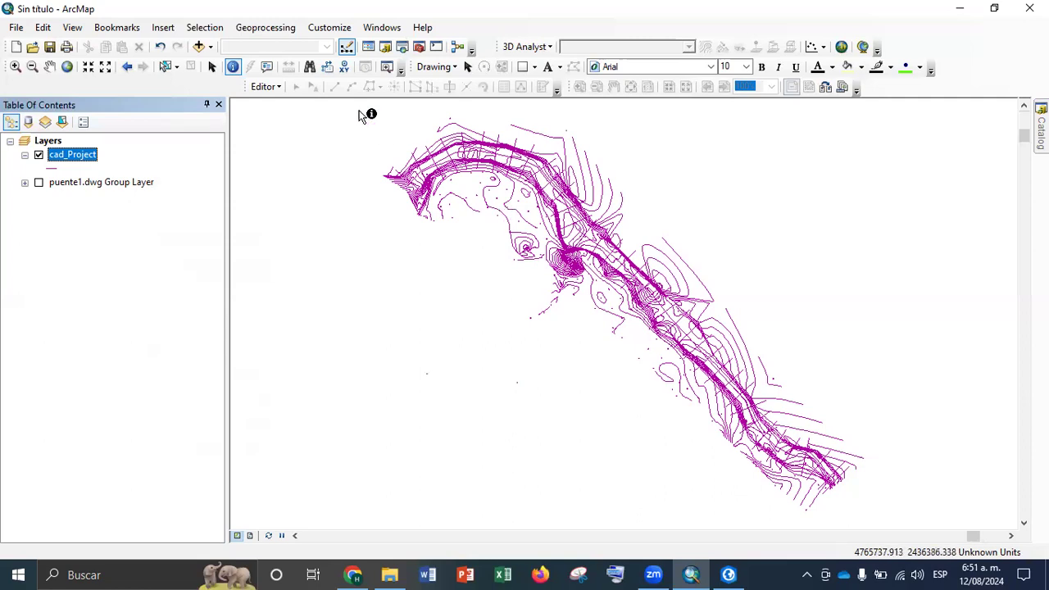
pyautogui.click(536, 68)
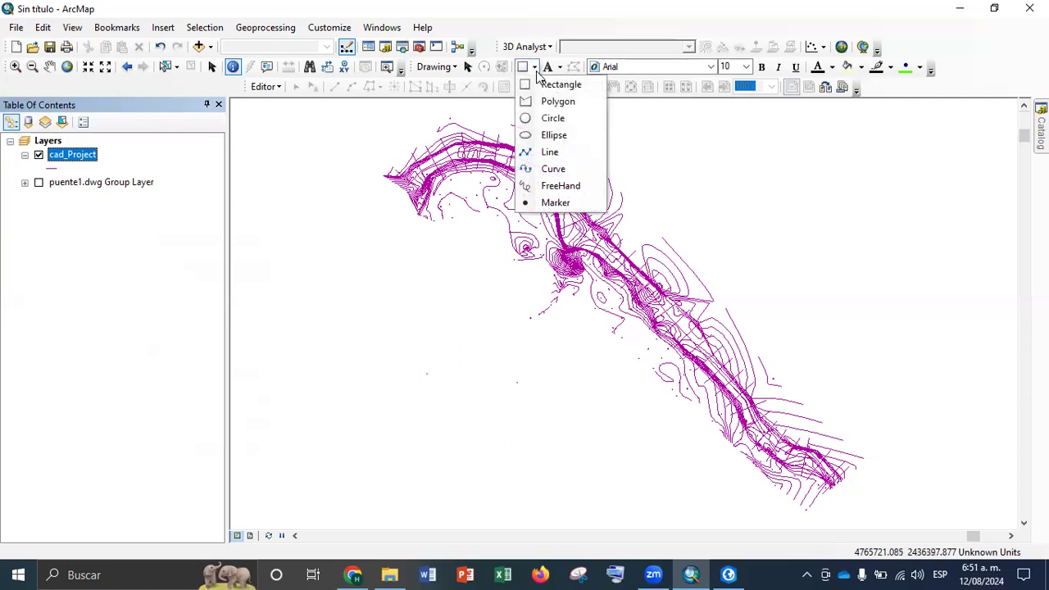
pyautogui.click(548, 88)
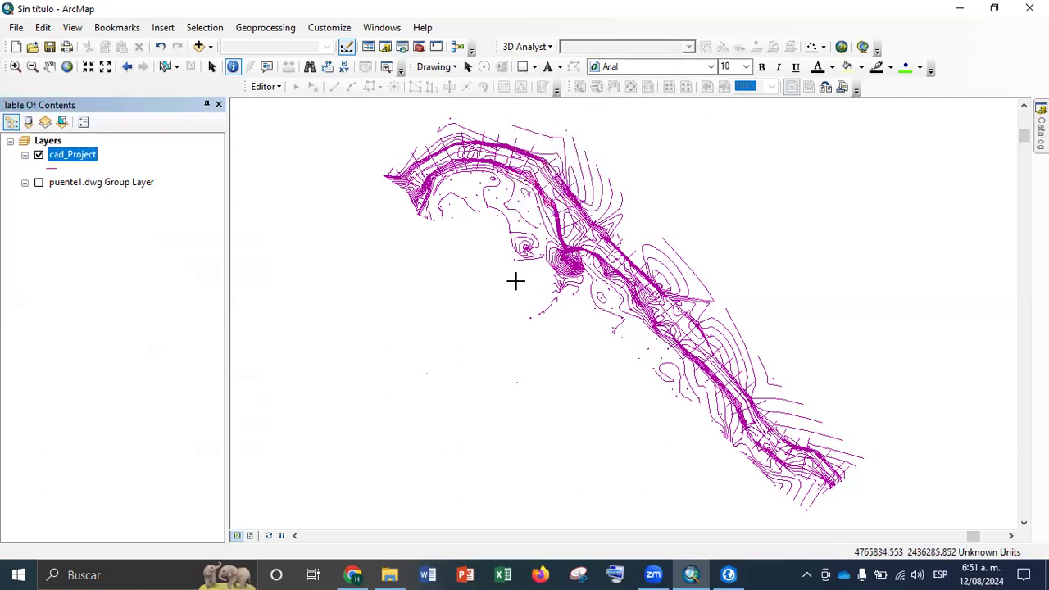
pyautogui.click(529, 351)
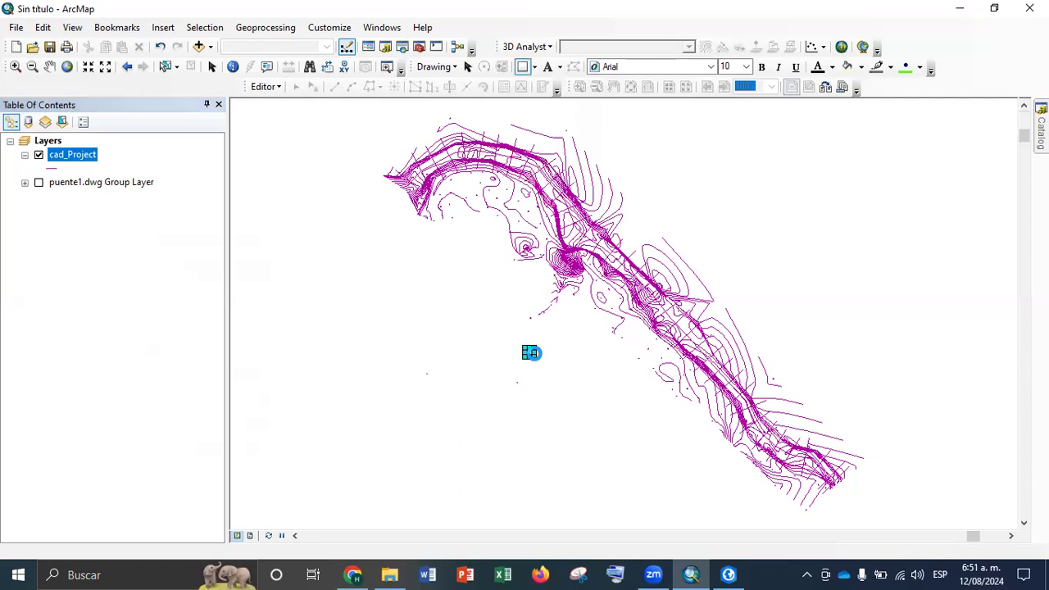
# Draw a four-sided polygon graphic across the middle stretch of the projected topographic lines
pyautogui.click(533, 67)
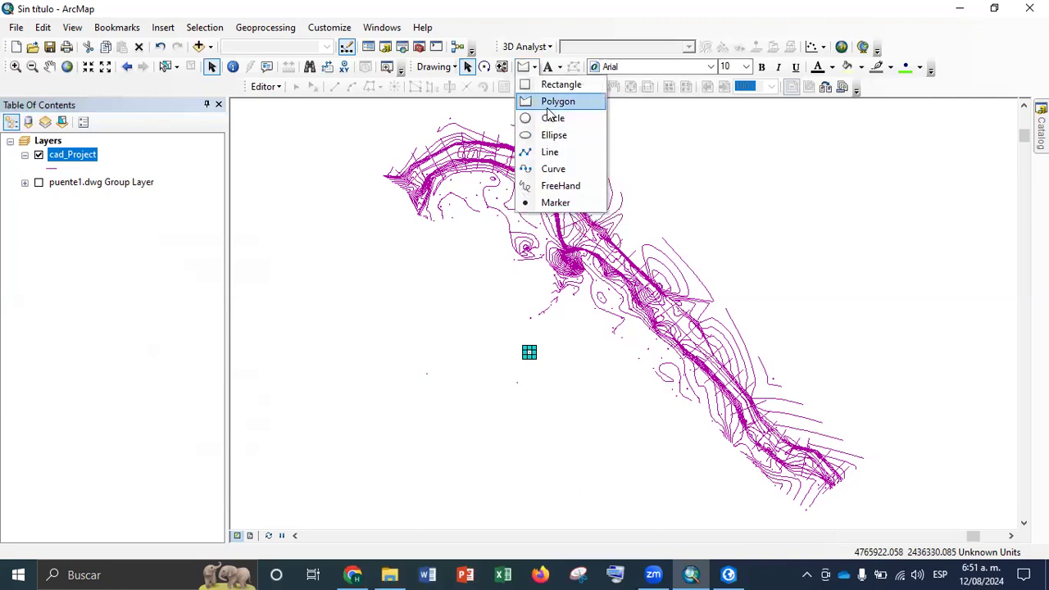
pyautogui.click(558, 100)
pyautogui.click(499, 307)
pyautogui.click(672, 153)
pyautogui.click(757, 264)
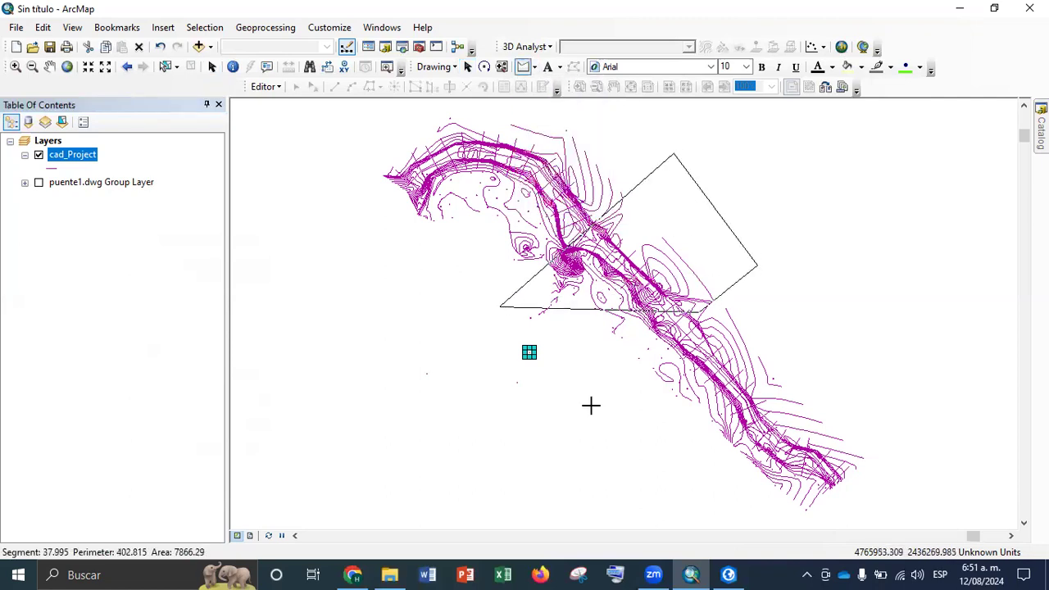
pyautogui.doubleClick(608, 369)
# Shift the polygon graphic slightly downward over the drawing and select the features it intersects with Select By Graphics
pyautogui.moveTo(598, 197); pyautogui.dragTo(665, 145)
pyautogui.moveTo(468, 299); pyautogui.dragTo(586, 405)
pyautogui.click(740, 248)
pyautogui.moveTo(740, 248); pyautogui.dragTo(672, 318)
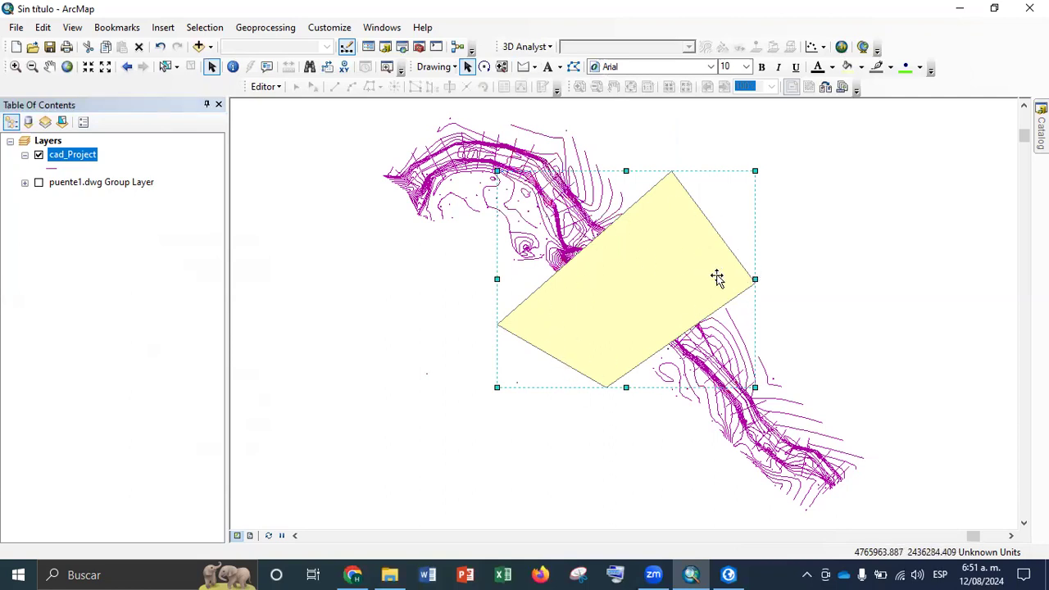
pyautogui.click(204, 27)
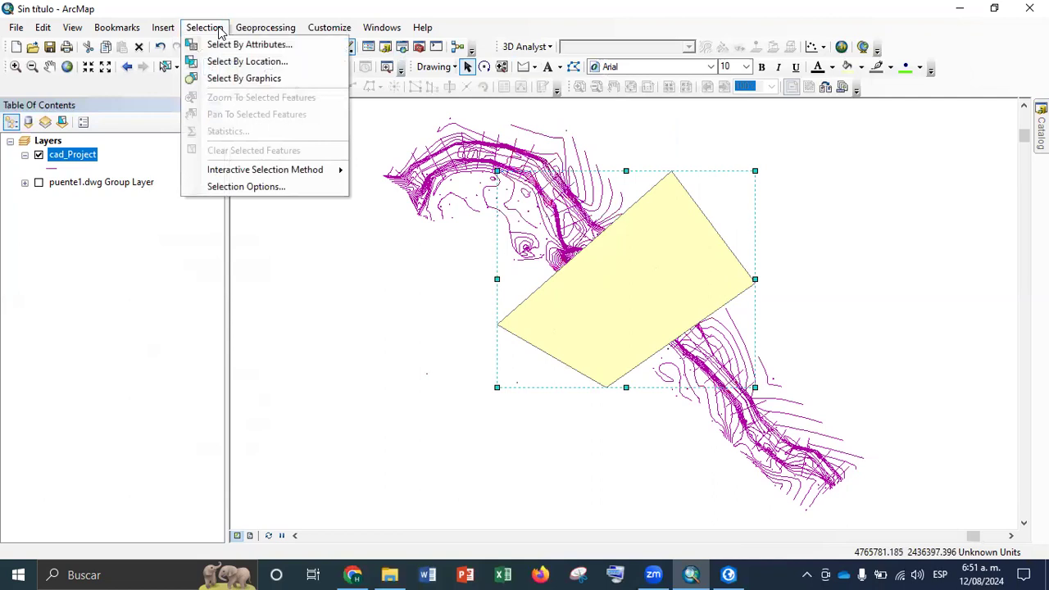
pyautogui.click(237, 79)
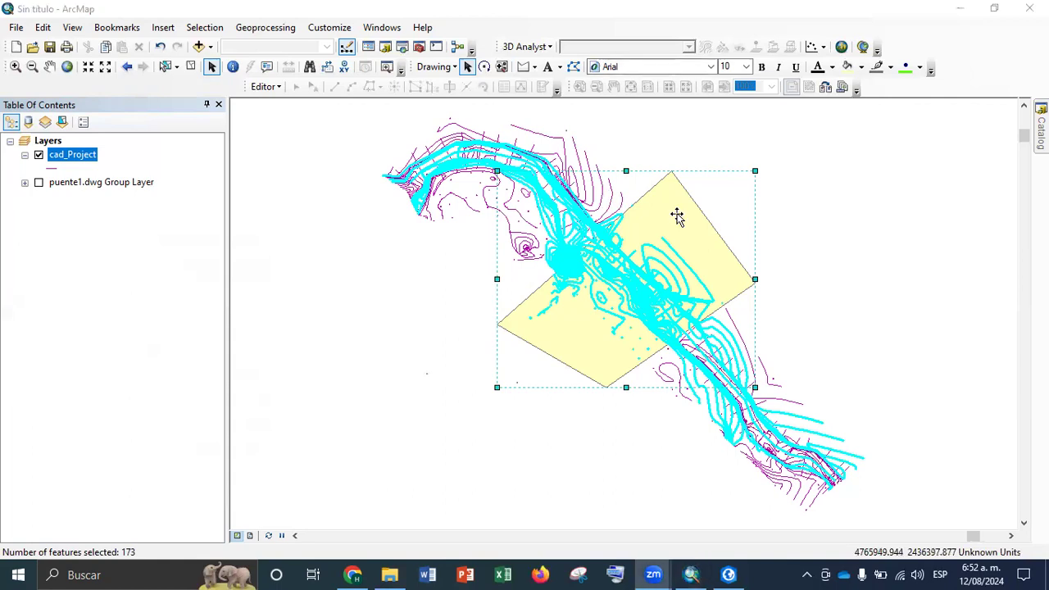
# Start Convert Graphics To Features for the selected polygon and name the output shapefile "poligono de ayuda" in the shp folder
pyautogui.click(439, 69)
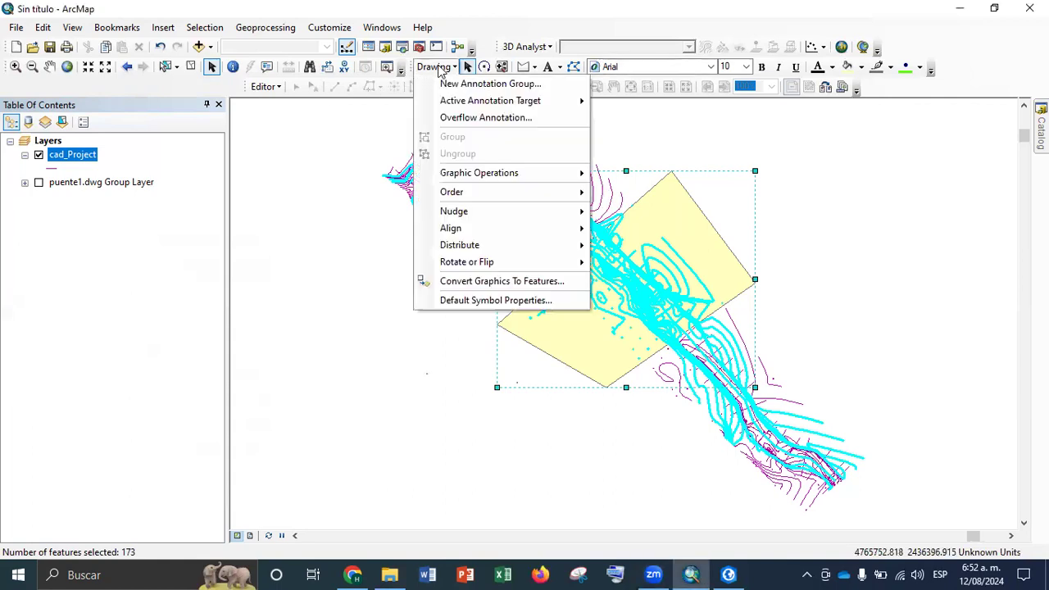
pyautogui.click(485, 284)
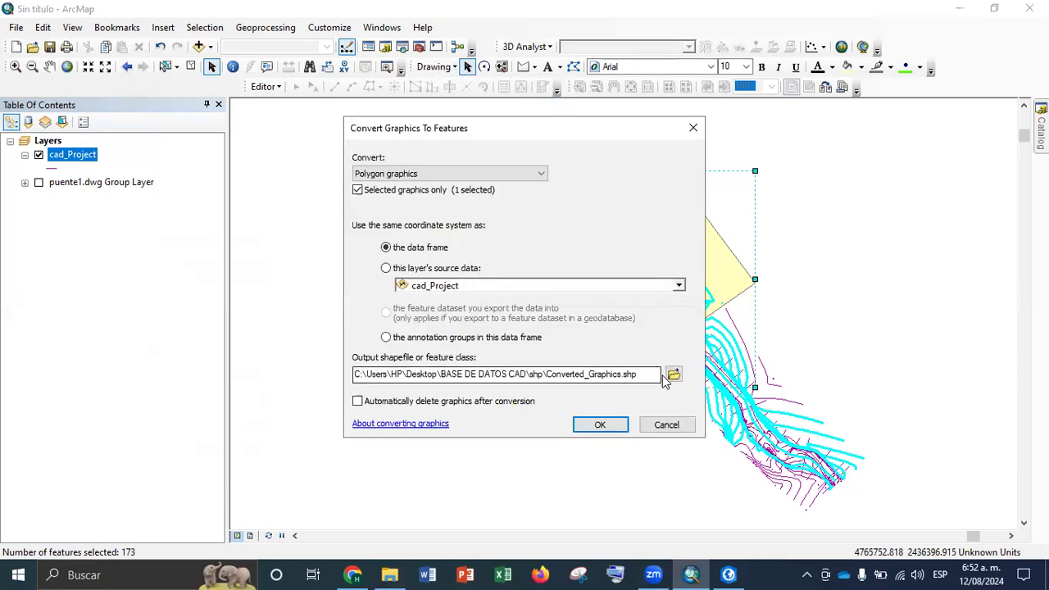
pyautogui.click(673, 375)
pyautogui.moveTo(504, 361); pyautogui.dragTo(148, 395)
pyautogui.write('poligono de ayuda')
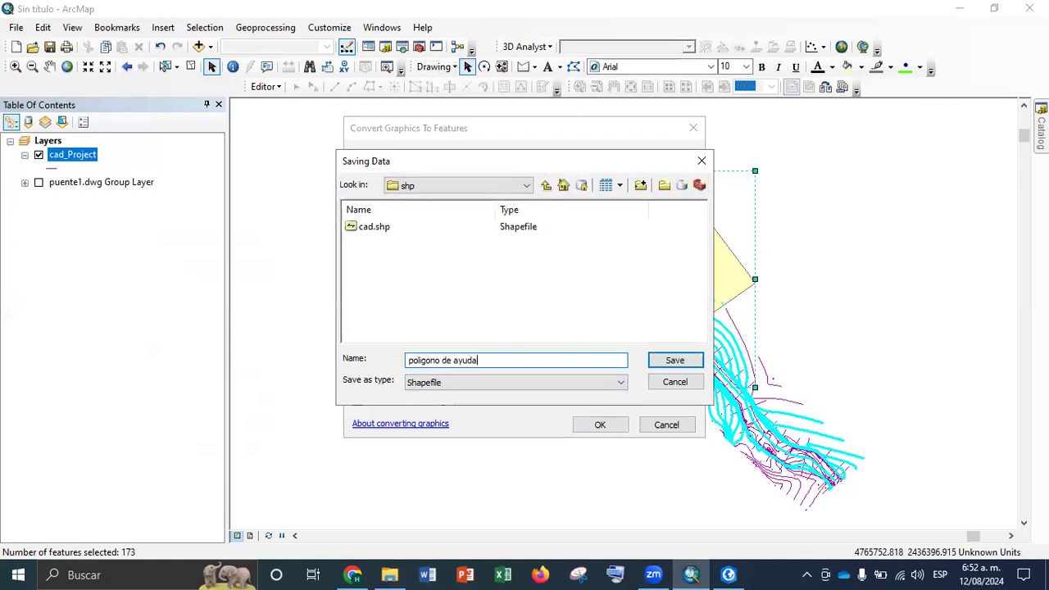
pyautogui.press('Return')
# Convert the polygon with automatic deletion of the graphic, add the result to the map as a layer and clear the feature selection
pyautogui.click(359, 401)
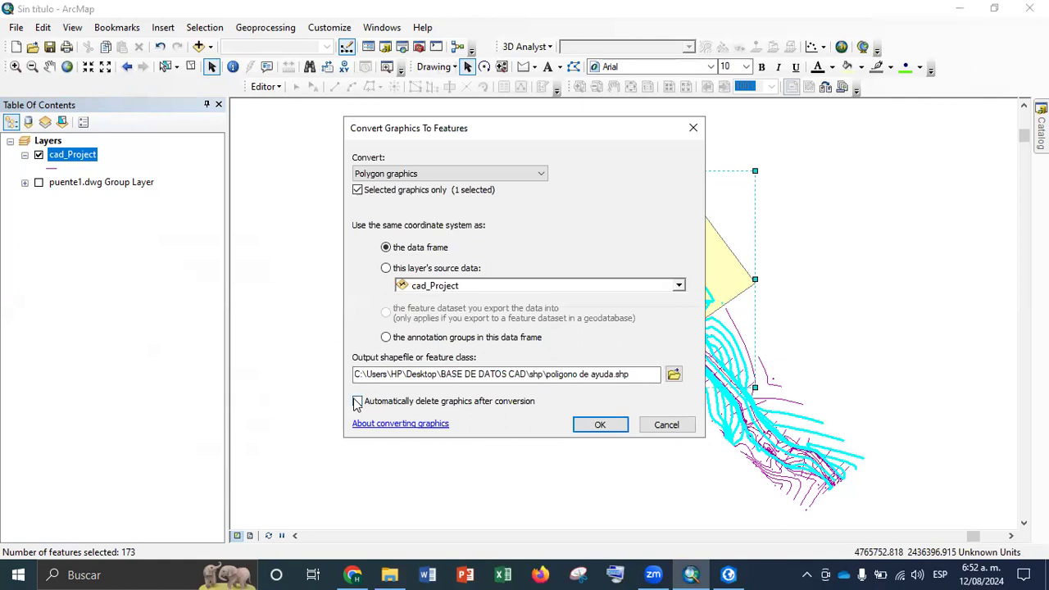
pyautogui.click(596, 424)
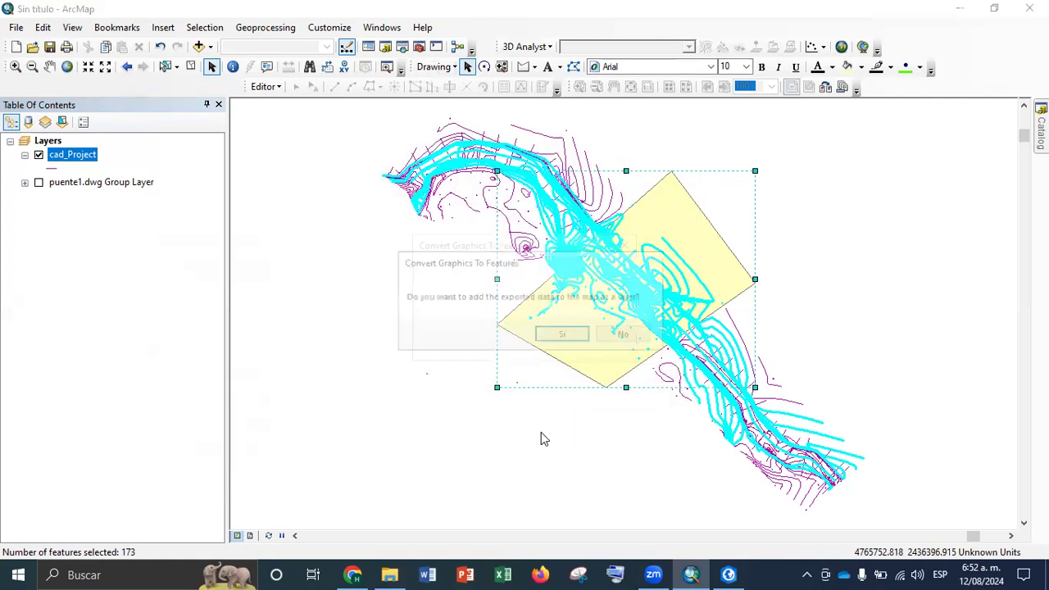
pyautogui.click(564, 336)
pyautogui.click(188, 68)
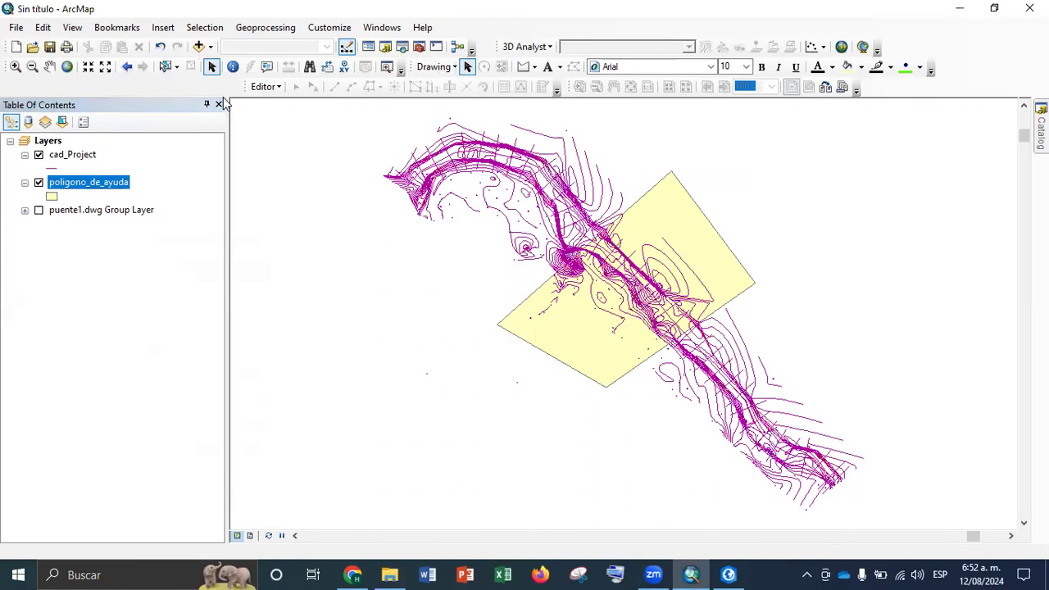
# Use Select By Location to select the cad_Project features that intersect the poligono_de_ayuda layer
pyautogui.click(204, 27)
pyautogui.click(238, 61)
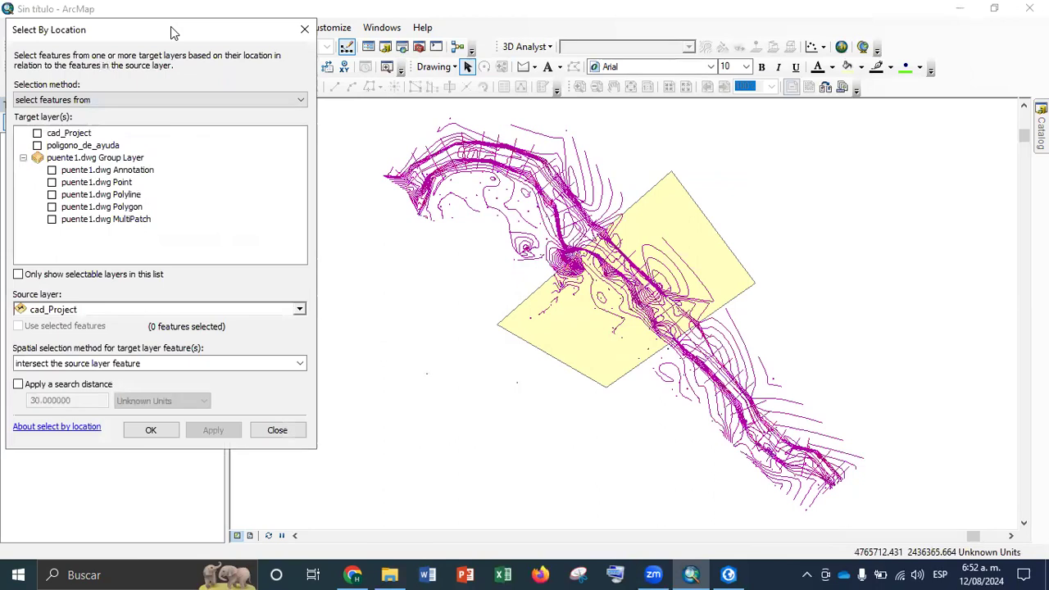
pyautogui.moveTo(171, 26); pyautogui.dragTo(231, 28)
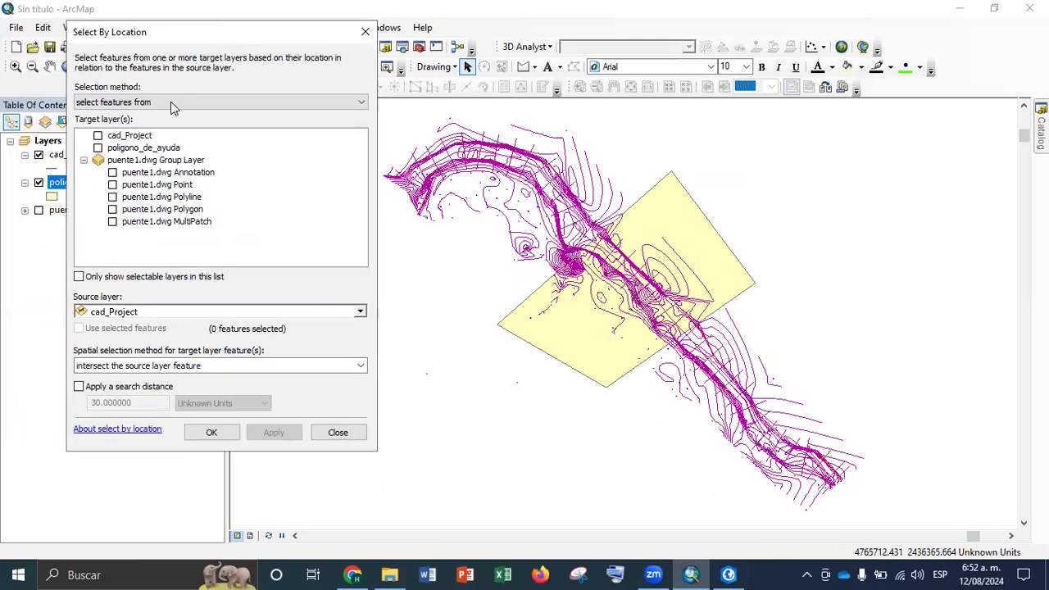
pyautogui.click(98, 136)
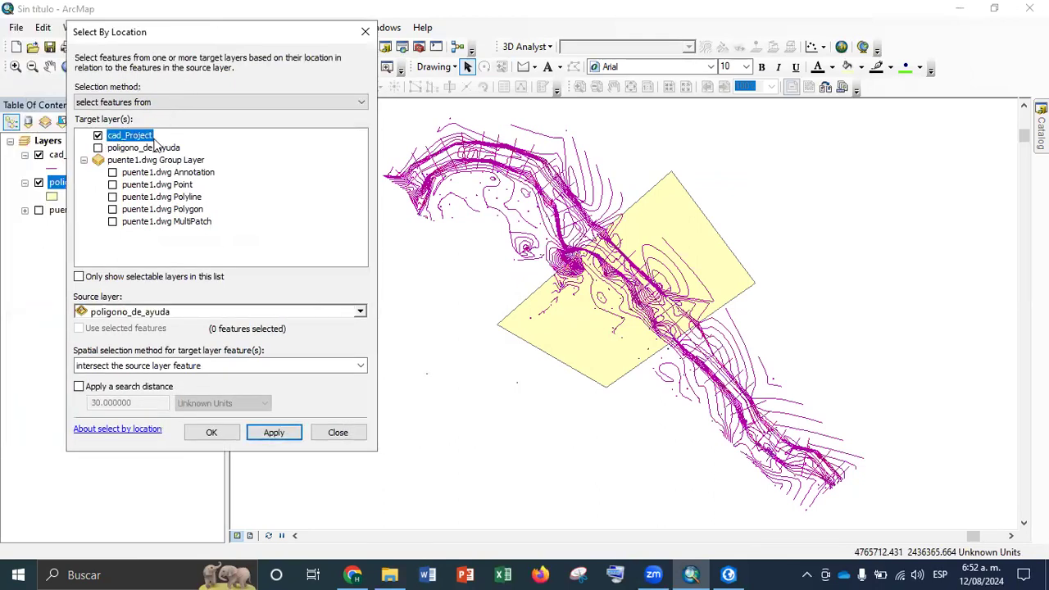
pyautogui.click(279, 368)
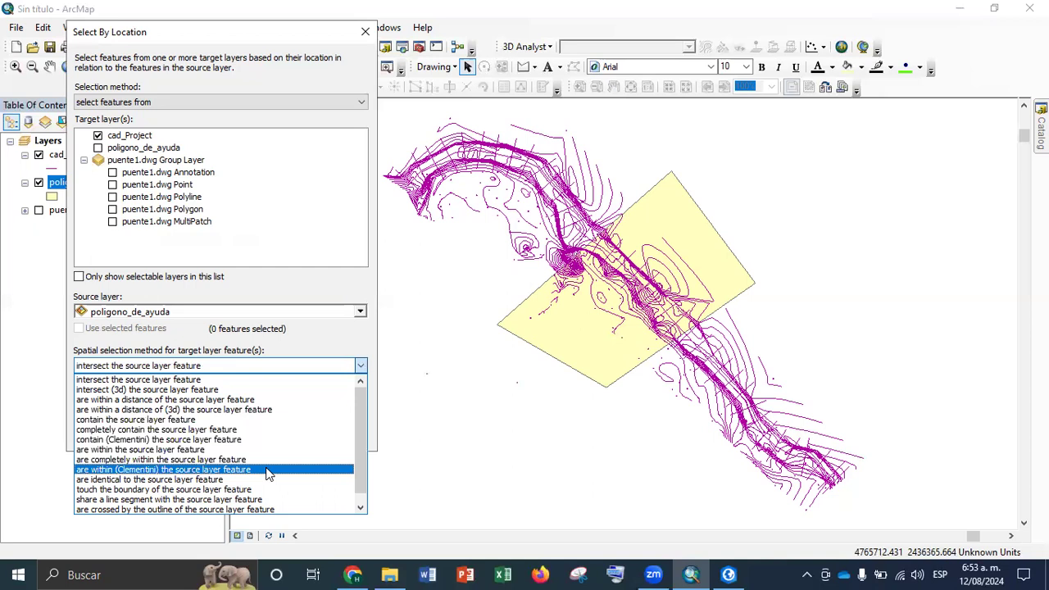
pyautogui.click(189, 381)
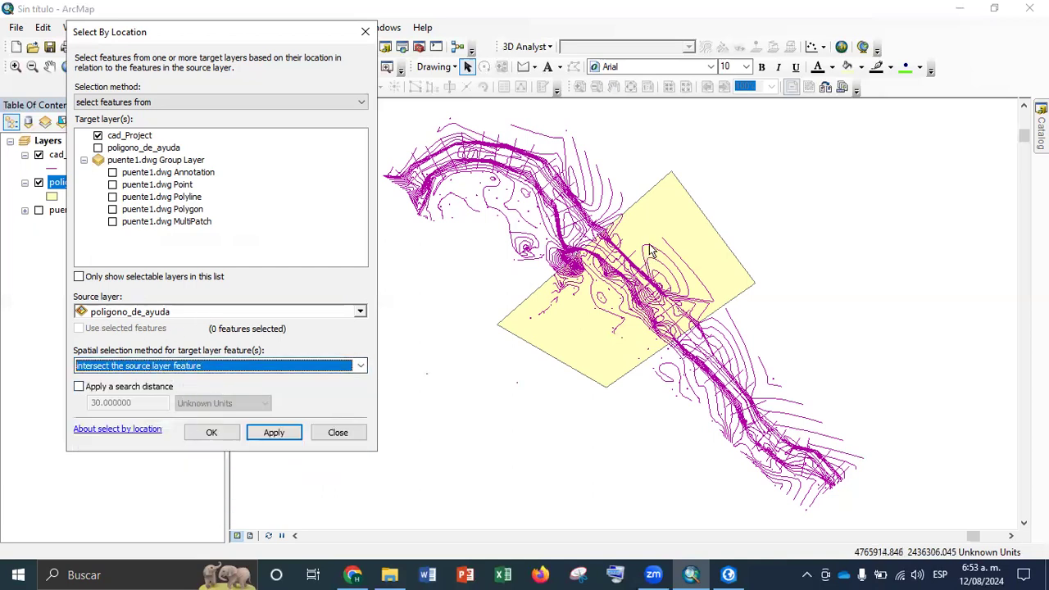
pyautogui.click(276, 432)
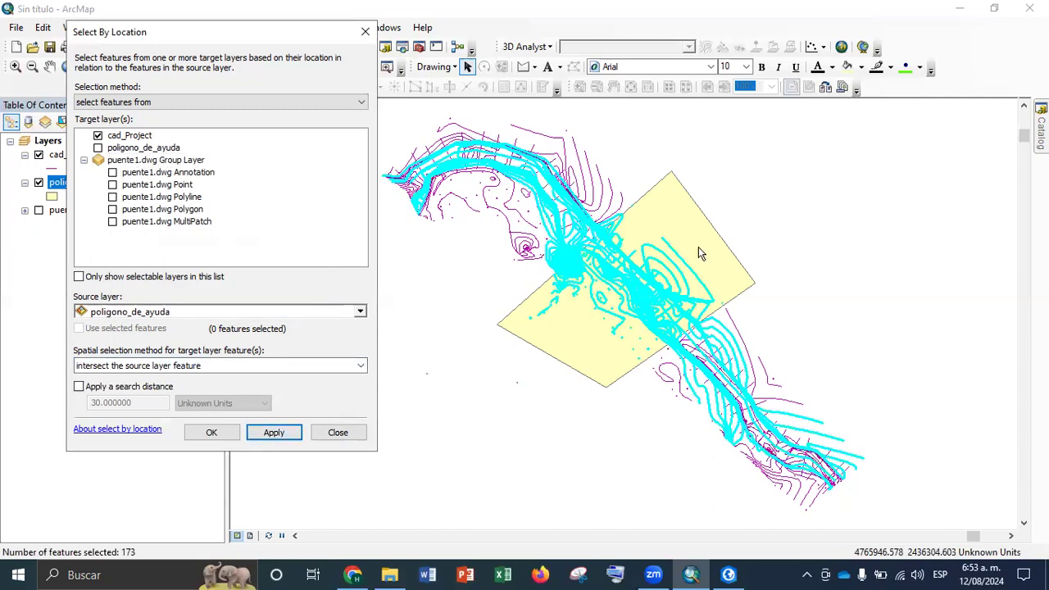
pyautogui.click(338, 432)
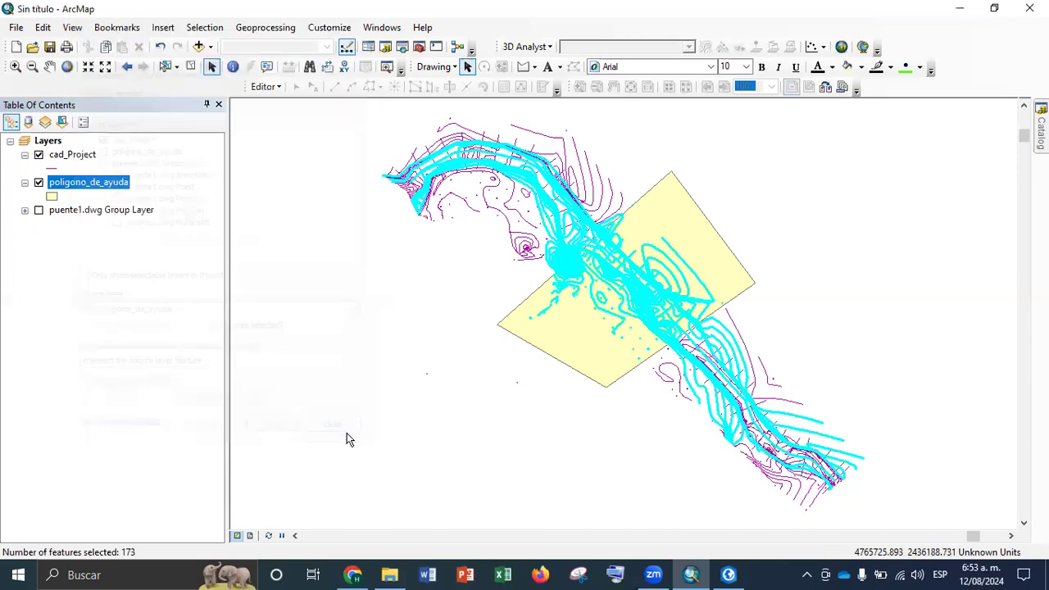
# Clear the feature selection and remove the poligono_de_ayuda layer from the map
pyautogui.click(190, 67)
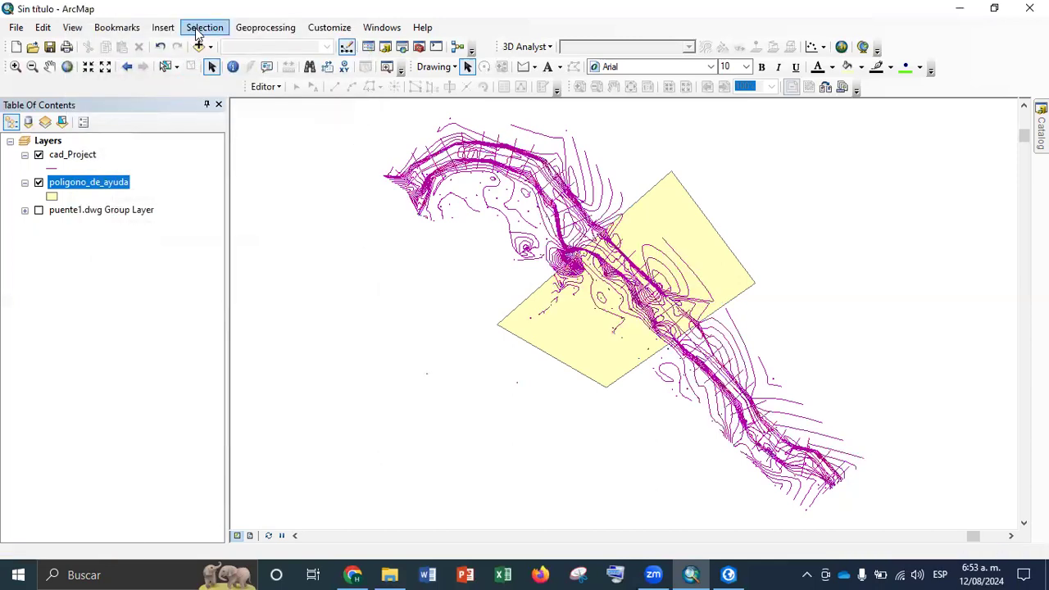
pyautogui.rightClick(82, 185)
pyautogui.click(175, 211)
# Use Select By Attributes on cad_Project to select the features where Layer = 'BORDE QUEBRADA'
pyautogui.click(204, 27)
pyautogui.click(215, 49)
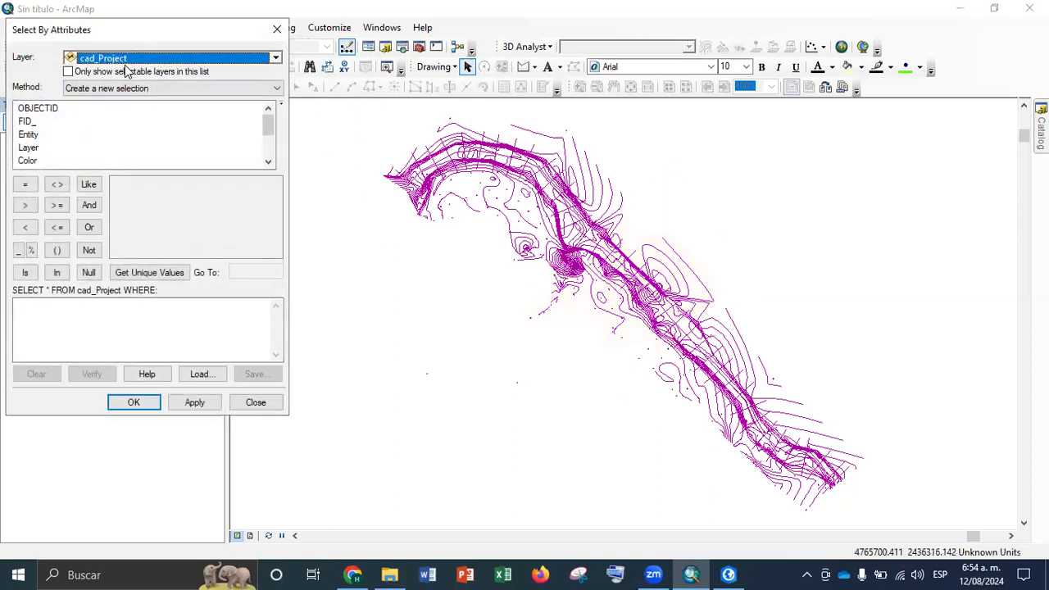
pyautogui.moveTo(152, 31); pyautogui.dragTo(288, 81)
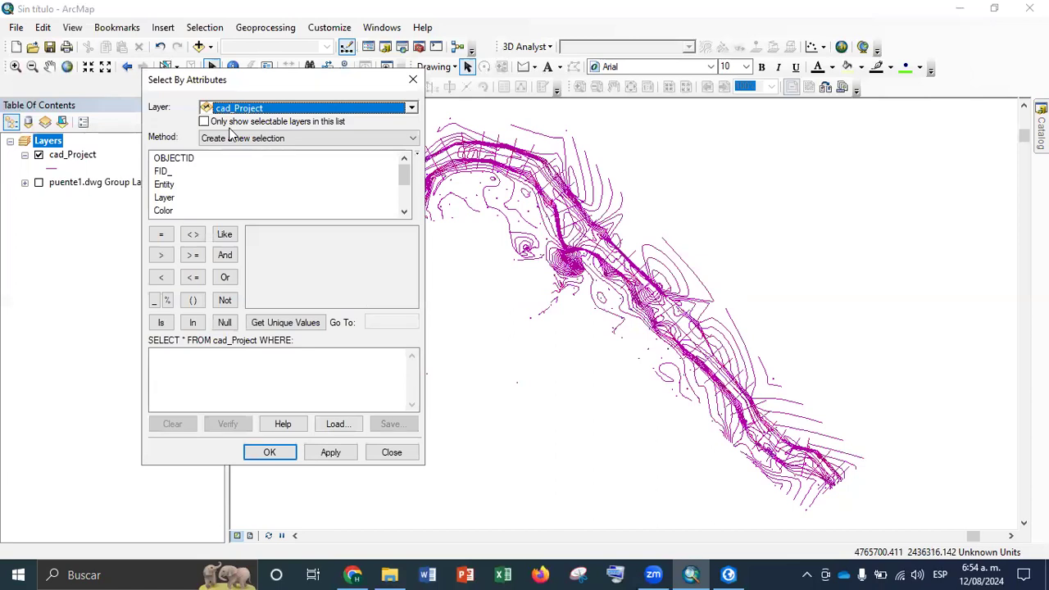
pyautogui.doubleClick(168, 199)
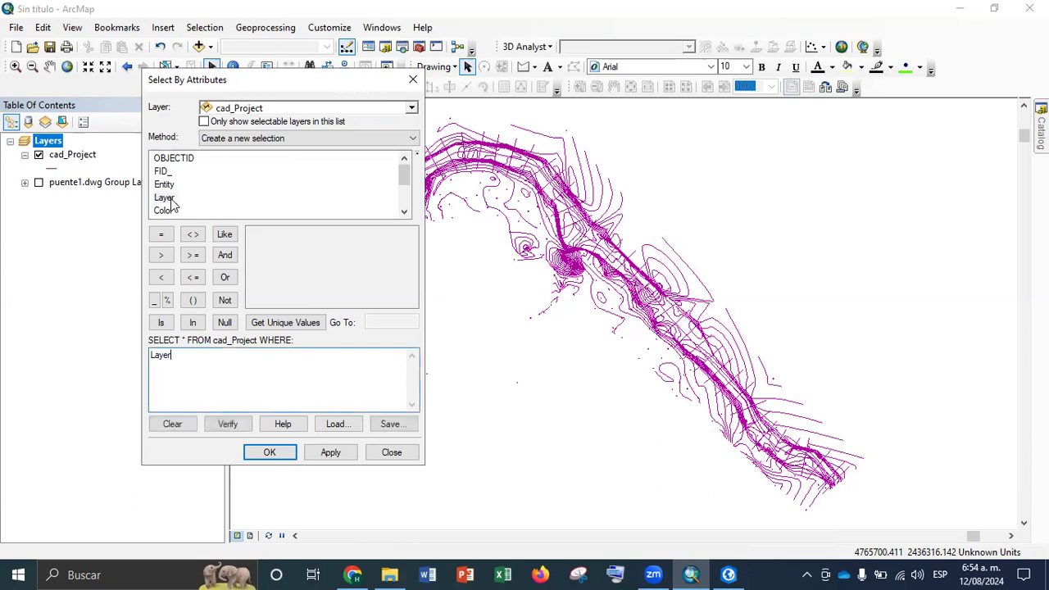
pyautogui.click(167, 233)
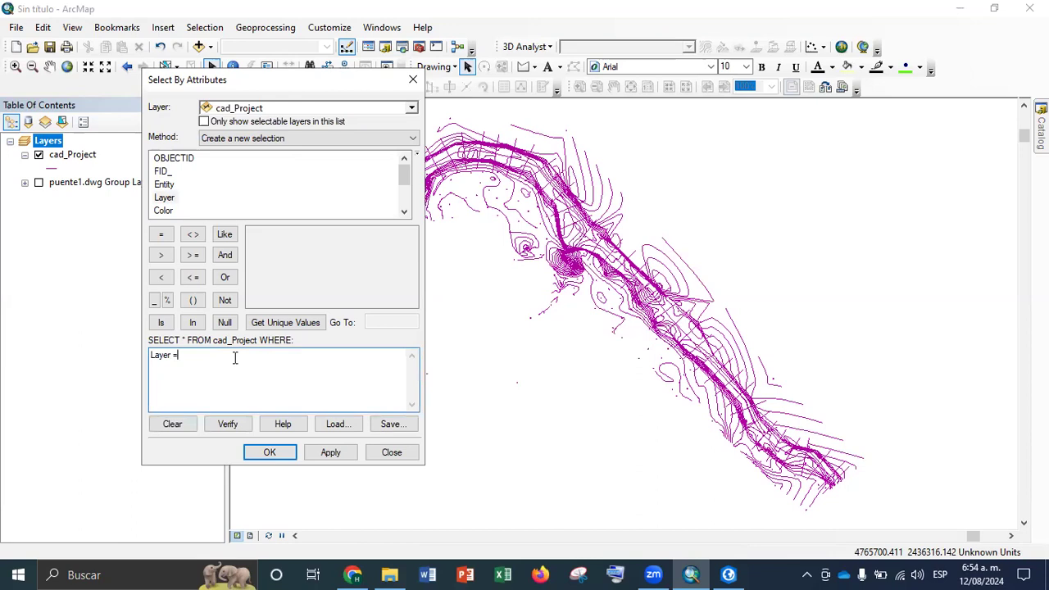
pyautogui.click(306, 322)
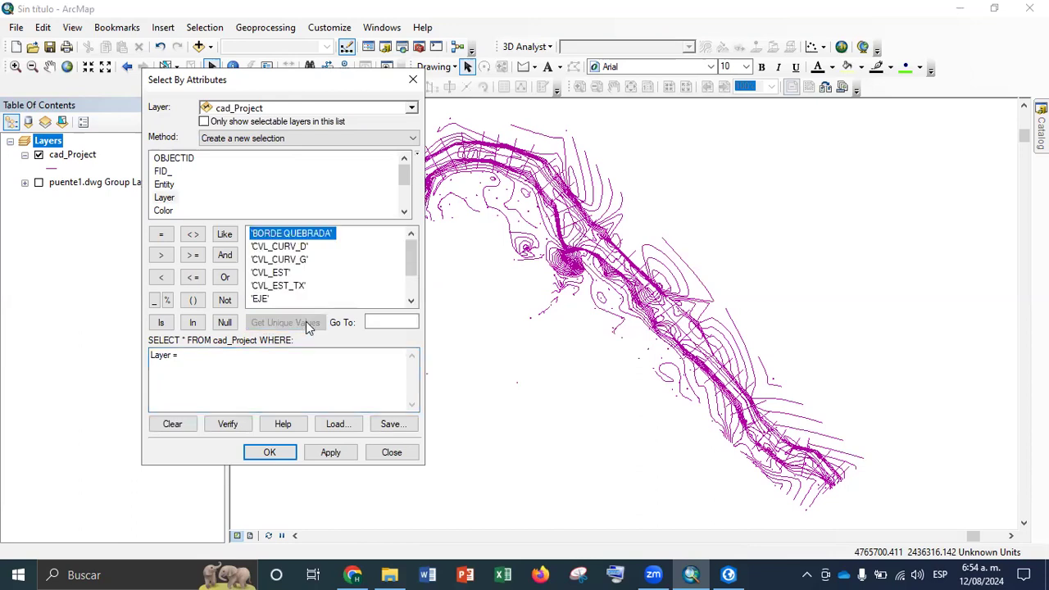
pyautogui.doubleClick(283, 236)
pyautogui.click(330, 452)
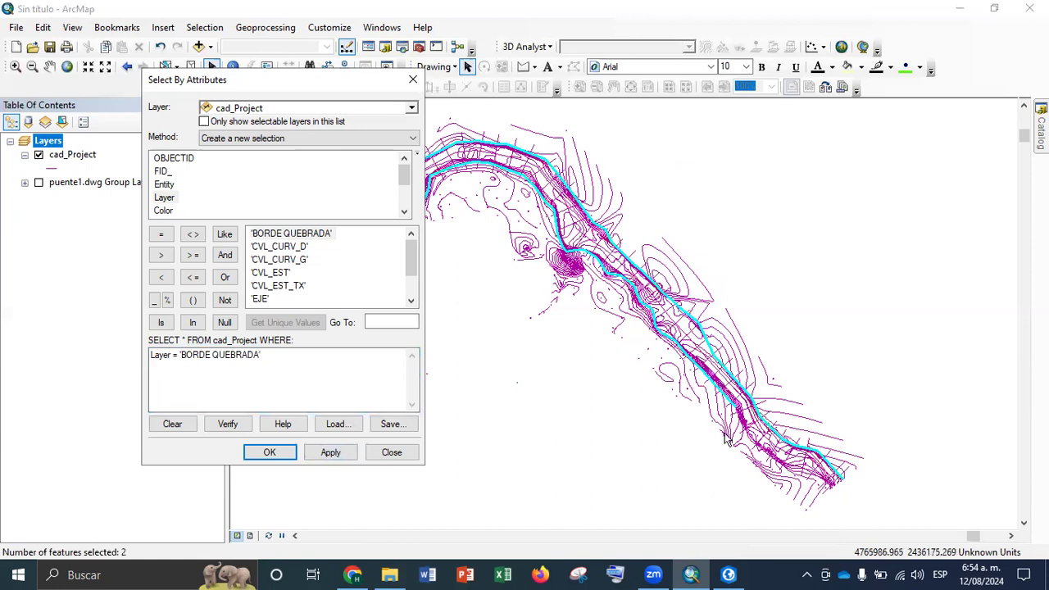
# Replace the layer value in the query and apply it to select cad_Project features where Layer = 'CVL_CURV_D'
pyautogui.click(303, 358)
pyautogui.press('BackSpace')
pyautogui.press('BackSpace')
pyautogui.press('BackSpace')
pyautogui.press('BackSpace')
pyautogui.press('BackSpace')
pyautogui.press('BackSpace')
pyautogui.press('BackSpace')
pyautogui.press('BackSpace')
pyautogui.press('BackSpace')
pyautogui.press('BackSpace')
pyautogui.press('BackSpace')
pyautogui.press('BackSpace')
pyautogui.press('BackSpace')
pyautogui.press('BackSpace')
pyautogui.press('BackSpace')
pyautogui.press('BackSpace')
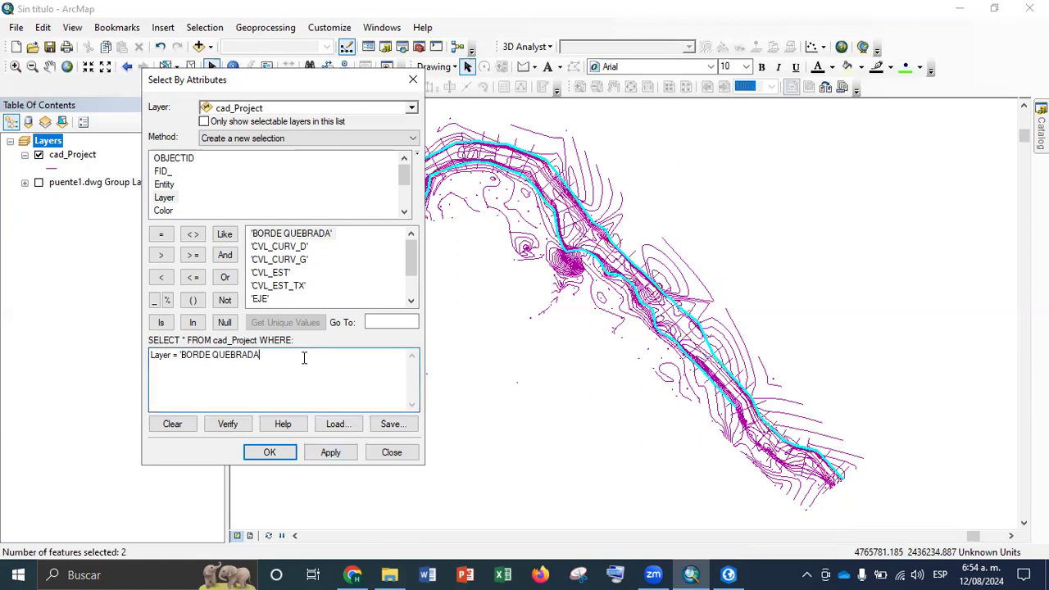
pyautogui.doubleClick(281, 247)
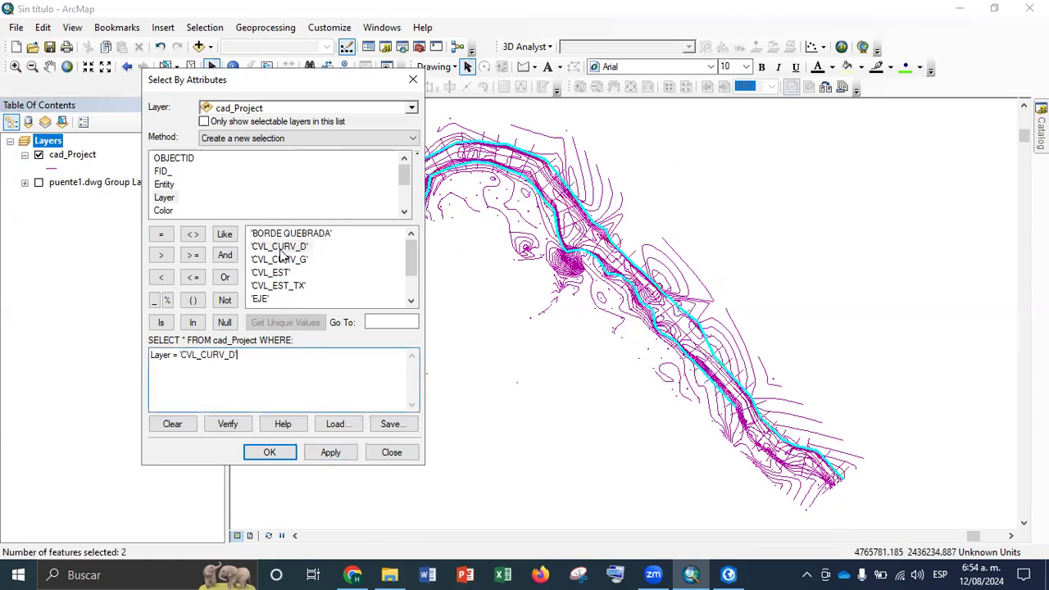
pyautogui.click(331, 452)
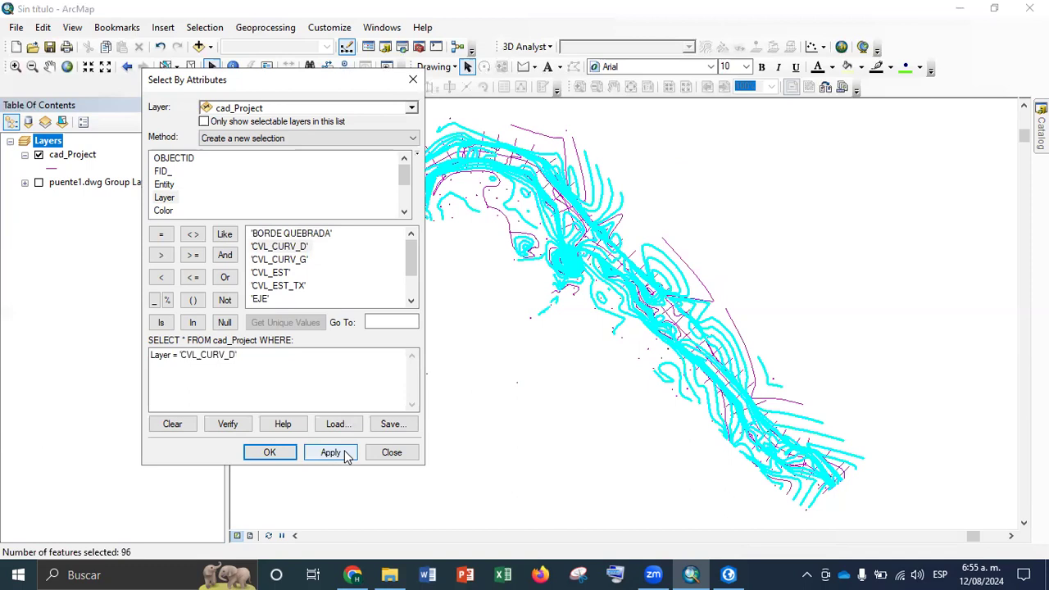
# Try to extend the selection query with OR 'BORDE QUEBRADA' after the 'CVL_CURV_D' condition
pyautogui.click(294, 356)
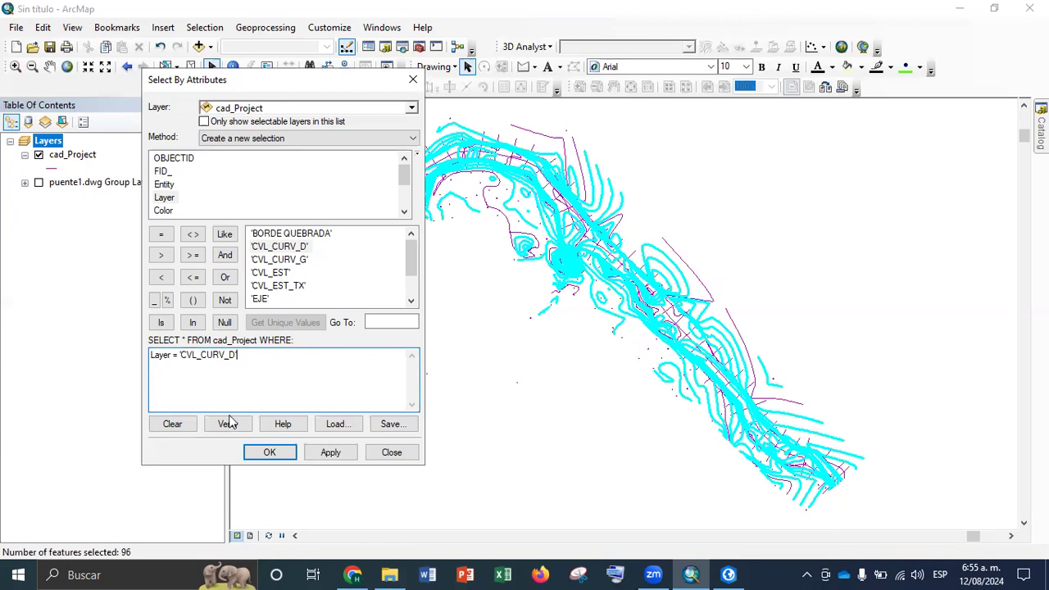
pyautogui.click(227, 278)
pyautogui.doubleClick(287, 235)
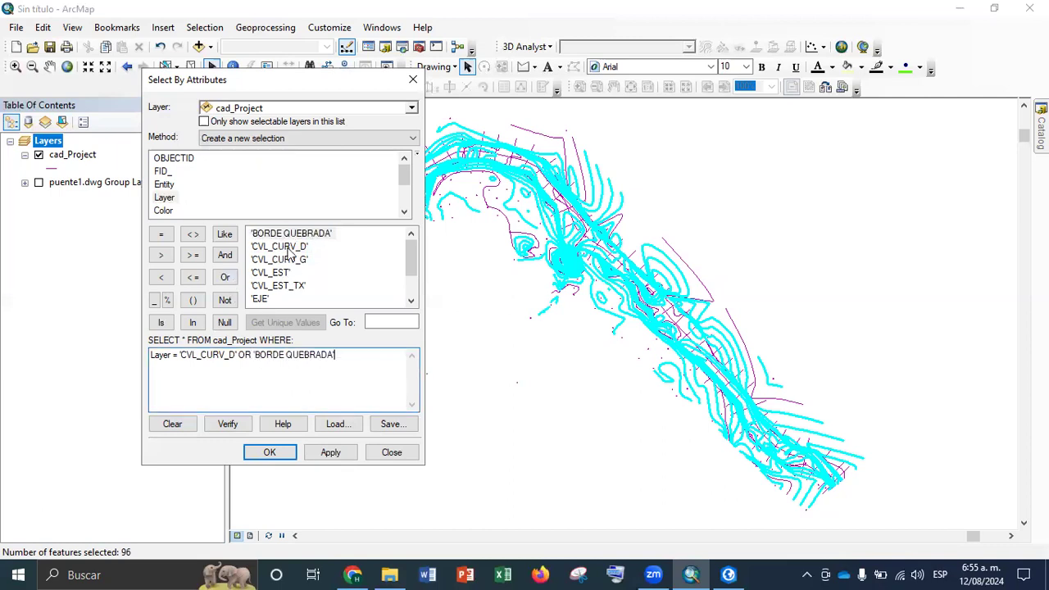
pyautogui.click(350, 459)
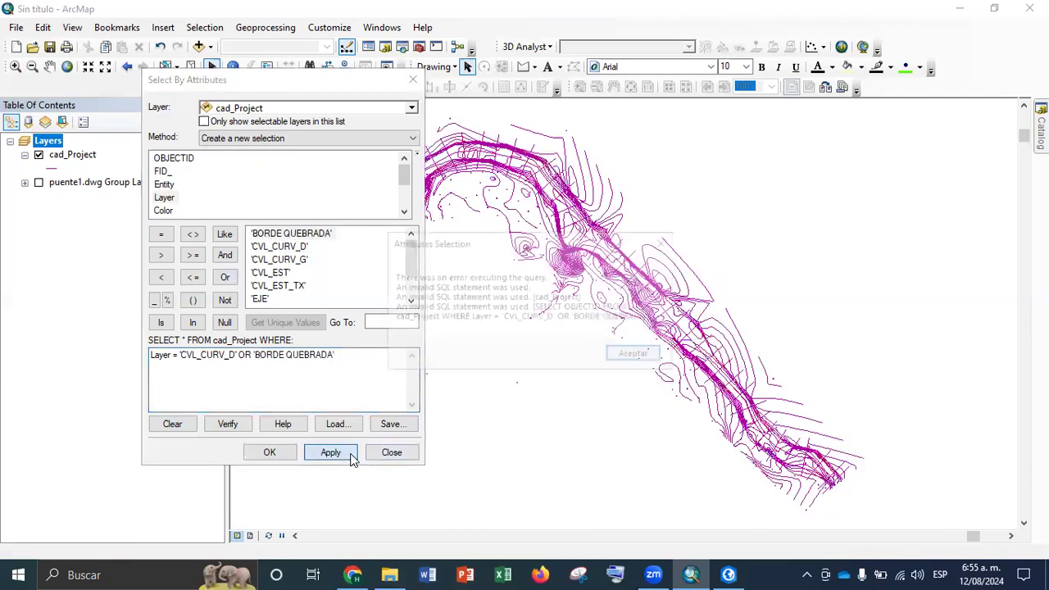
pyautogui.click(632, 354)
# Correct the query to Layer = 'CVL_CURV_D' OR Layer = 'BORDE QUEBRADA', apply it and inspect the selected lines up close
pyautogui.moveTo(339, 355); pyautogui.dragTo(252, 355)
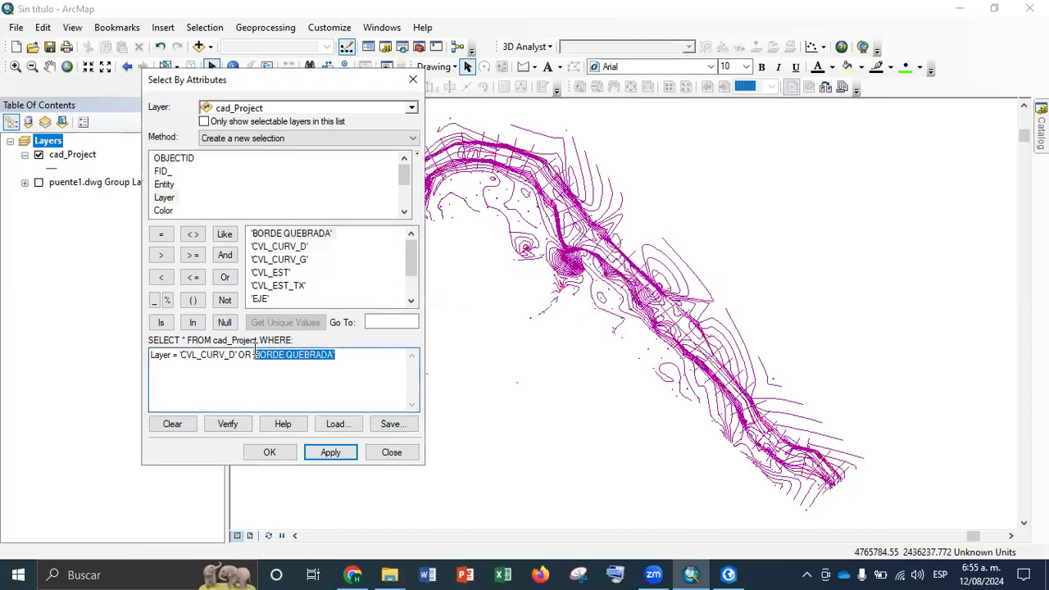
pyautogui.press('BackSpace')
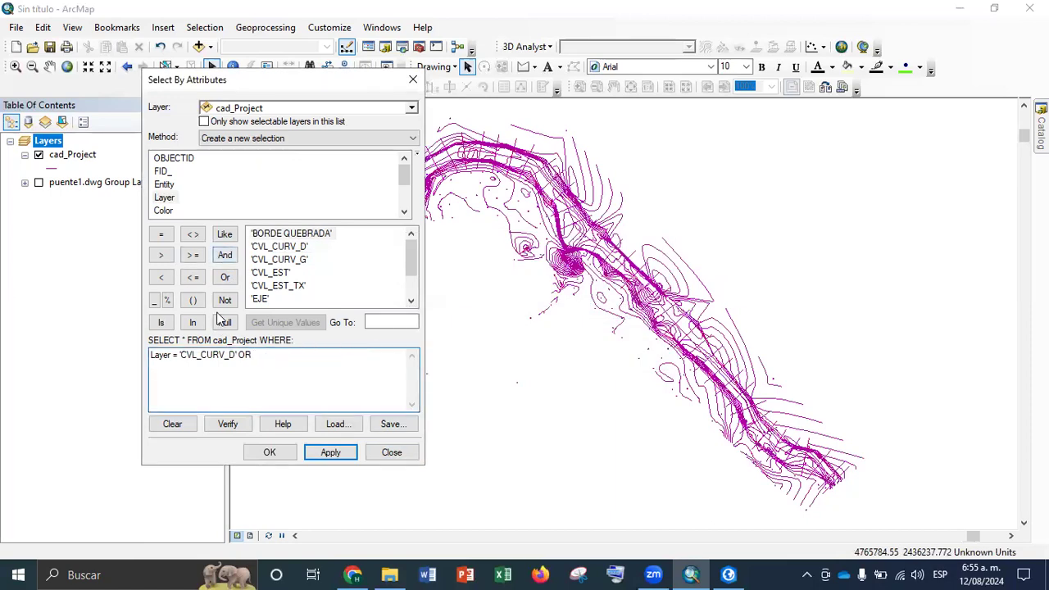
pyautogui.doubleClick(165, 200)
pyautogui.click(160, 234)
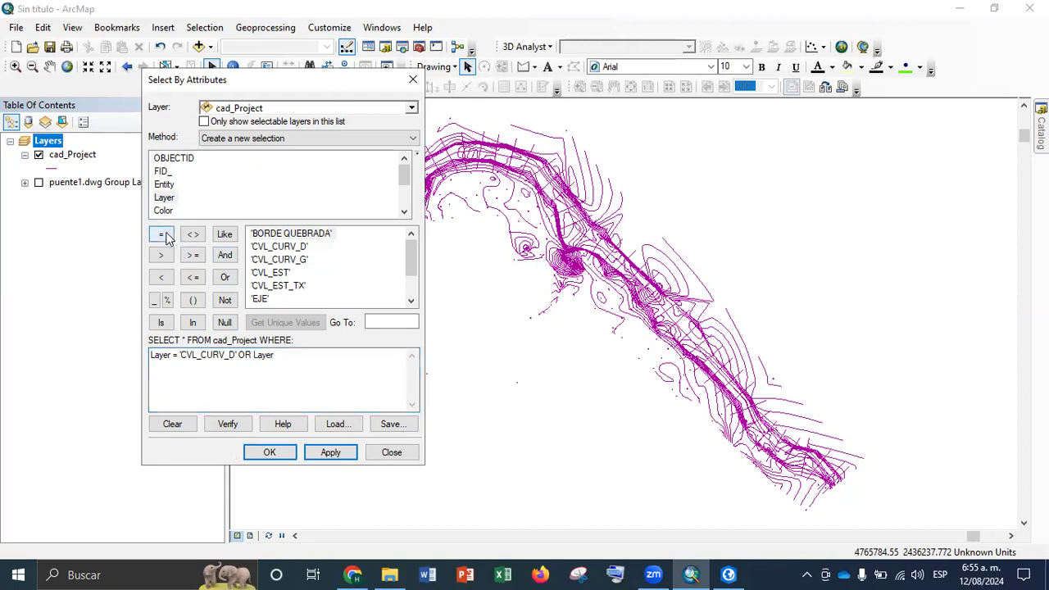
pyautogui.doubleClick(284, 235)
pyautogui.click(336, 453)
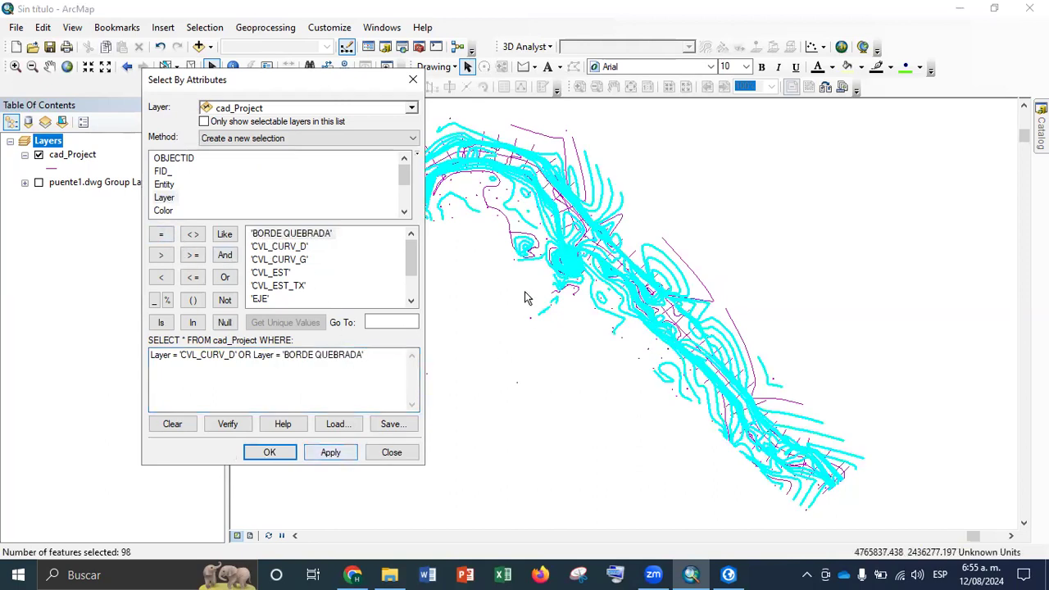
pyautogui.scroll(-2, 728, 384)
pyautogui.scroll(-2, 729, 384)
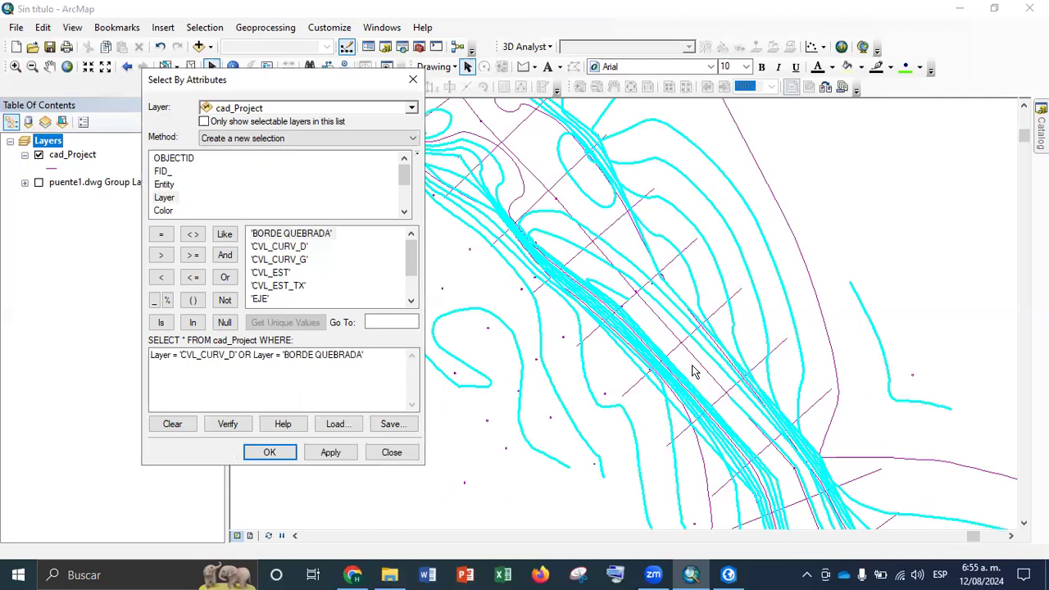
pyautogui.scroll(-2, 626, 259)
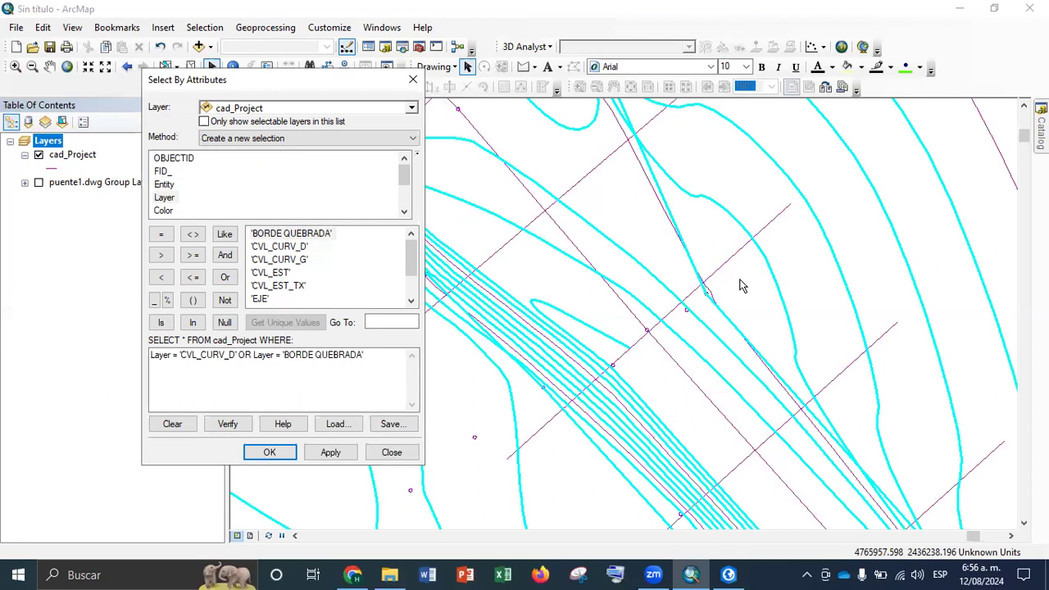
# Replace the OR condition with AND Color = 6 after Layer = 'CVL_CURV_D' and apply the query
pyautogui.click(271, 355)
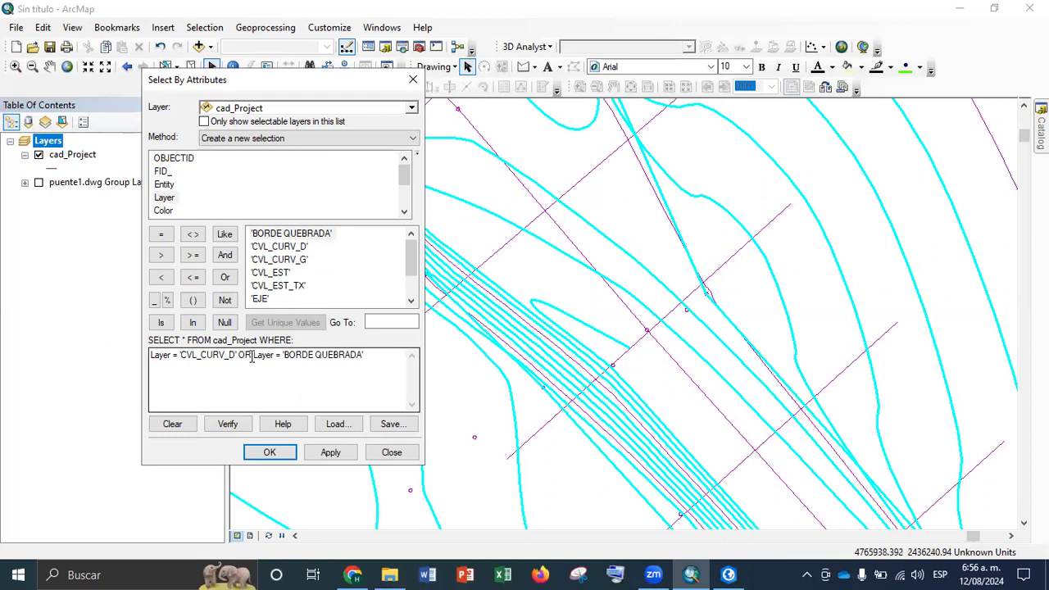
pyautogui.moveTo(373, 356); pyautogui.dragTo(240, 349)
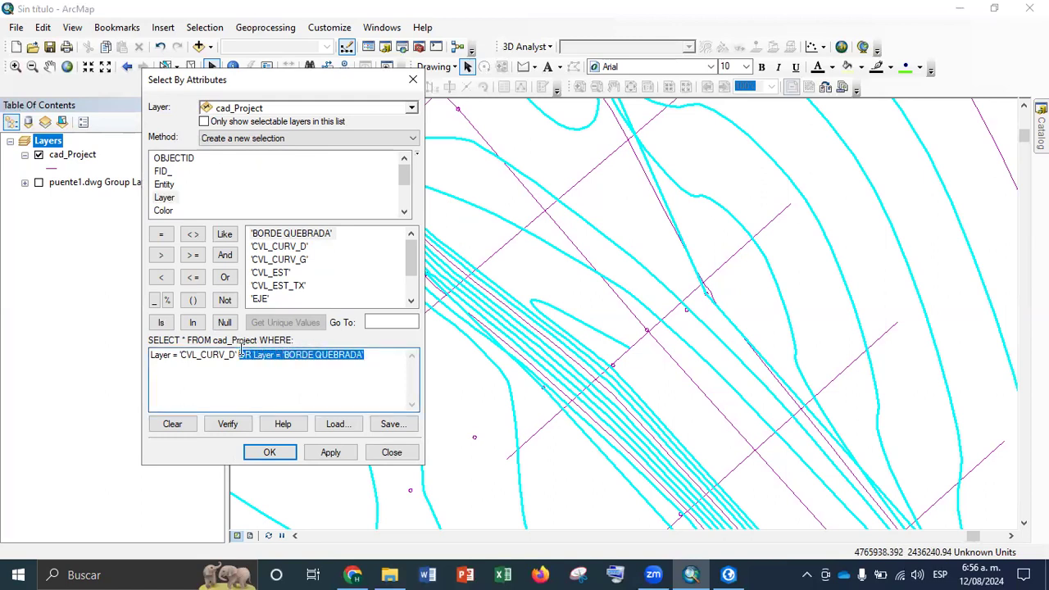
pyautogui.press('Delete')
pyautogui.click(225, 256)
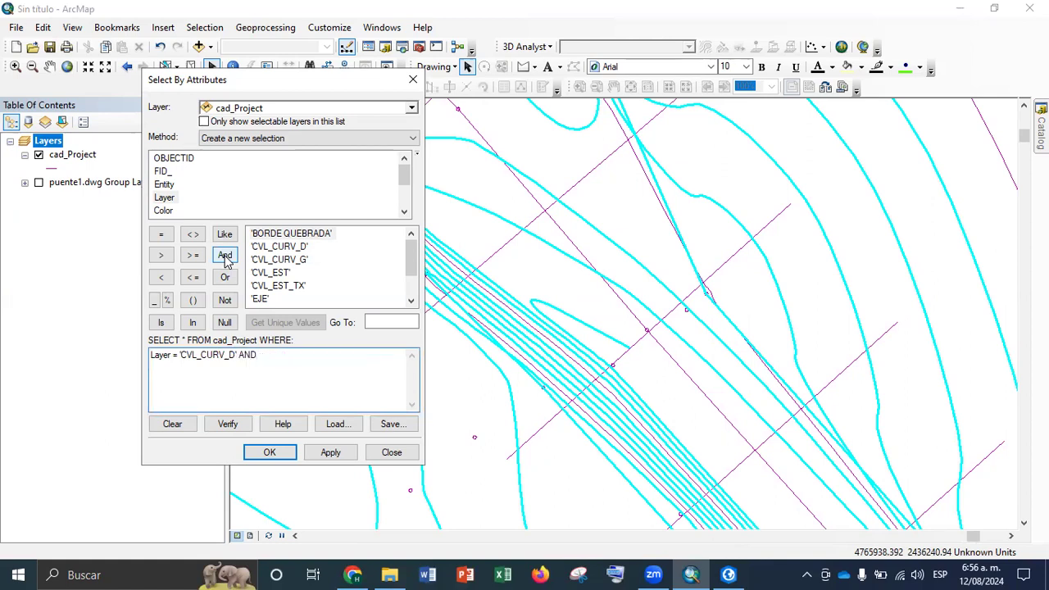
pyautogui.doubleClick(164, 211)
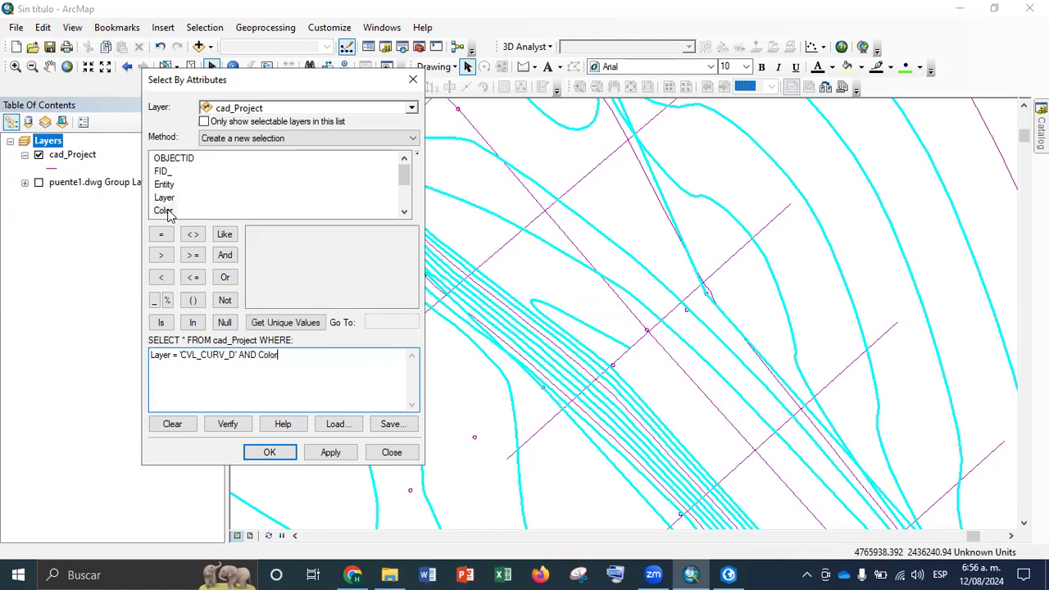
pyautogui.click(161, 237)
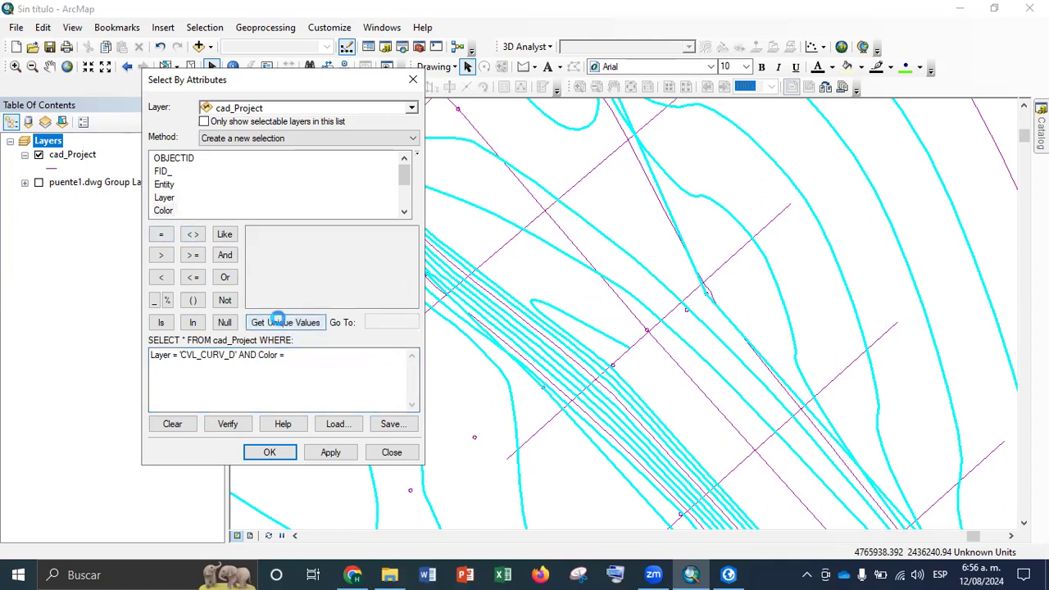
pyautogui.click(279, 323)
pyautogui.doubleClick(253, 274)
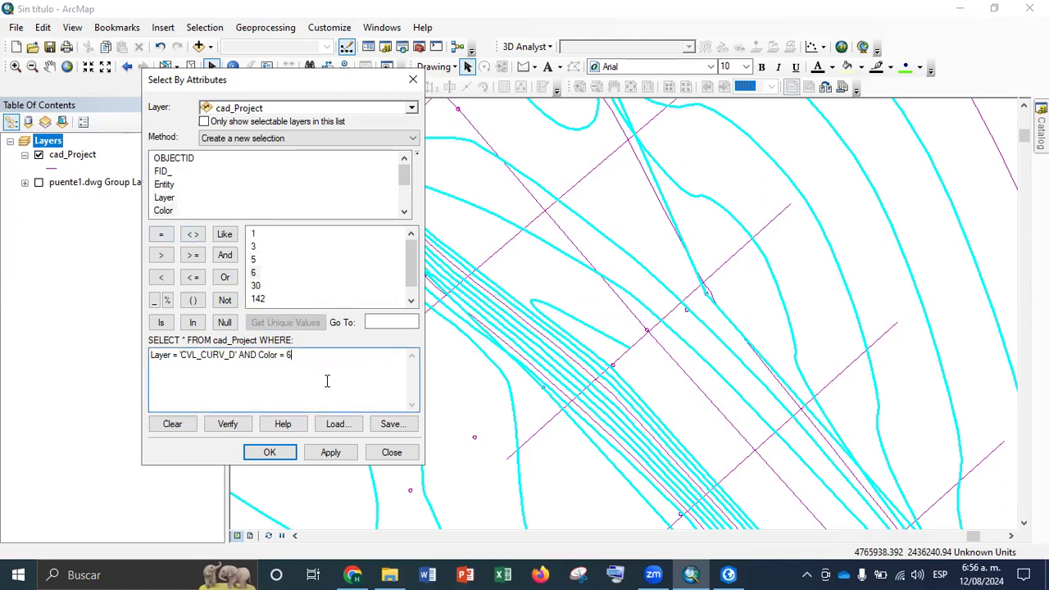
pyautogui.click(332, 455)
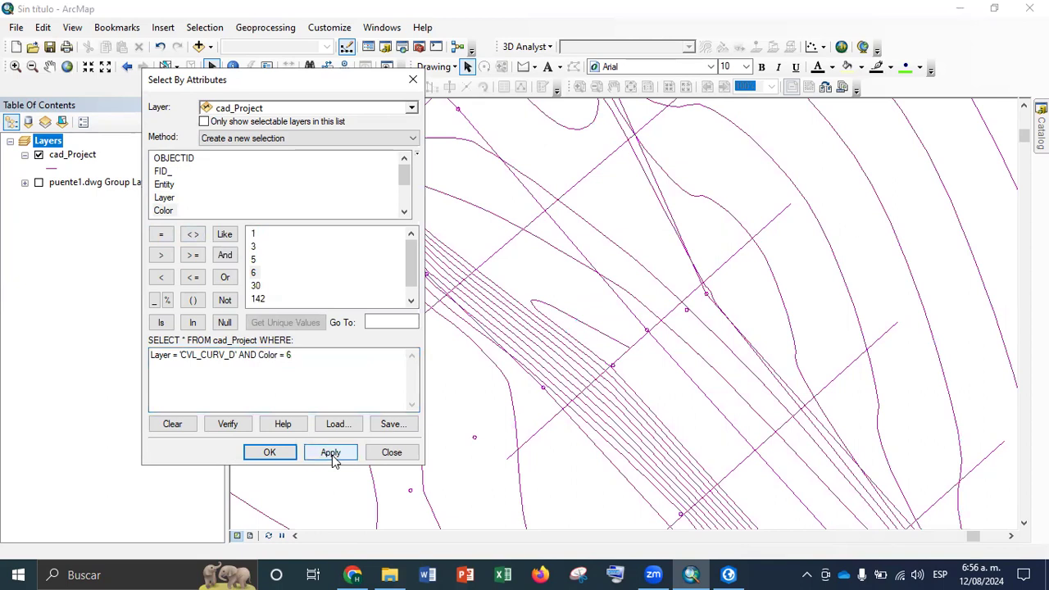
# Clear the query expression and select the cad_Project features where Layer = 'CVL_CURV_D' OR Layer = 'CVL_CURV_G'
pyautogui.moveTo(340, 356); pyautogui.dragTo(74, 320)
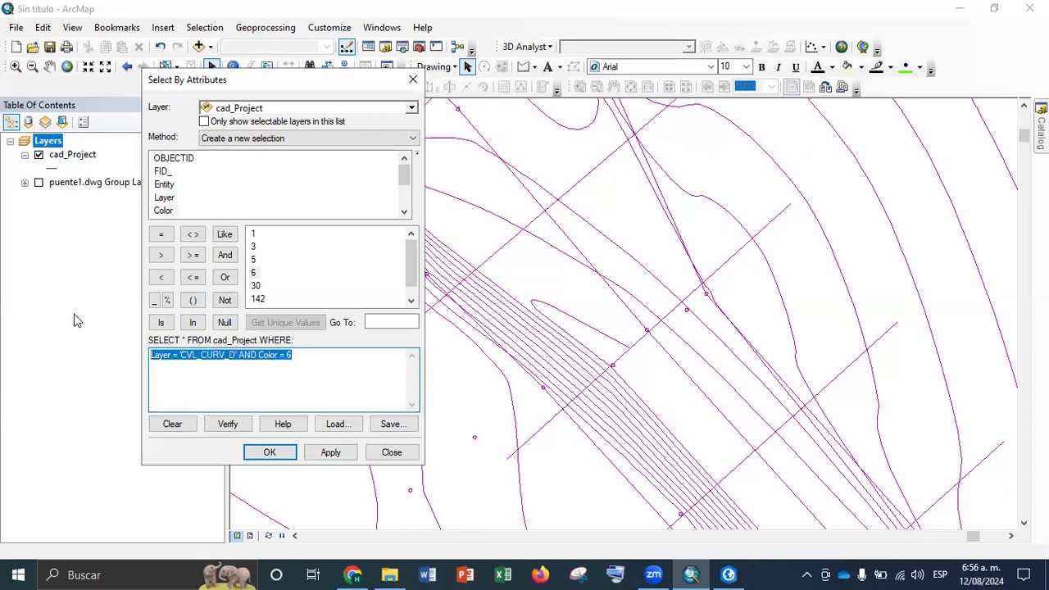
pyautogui.press('Delete')
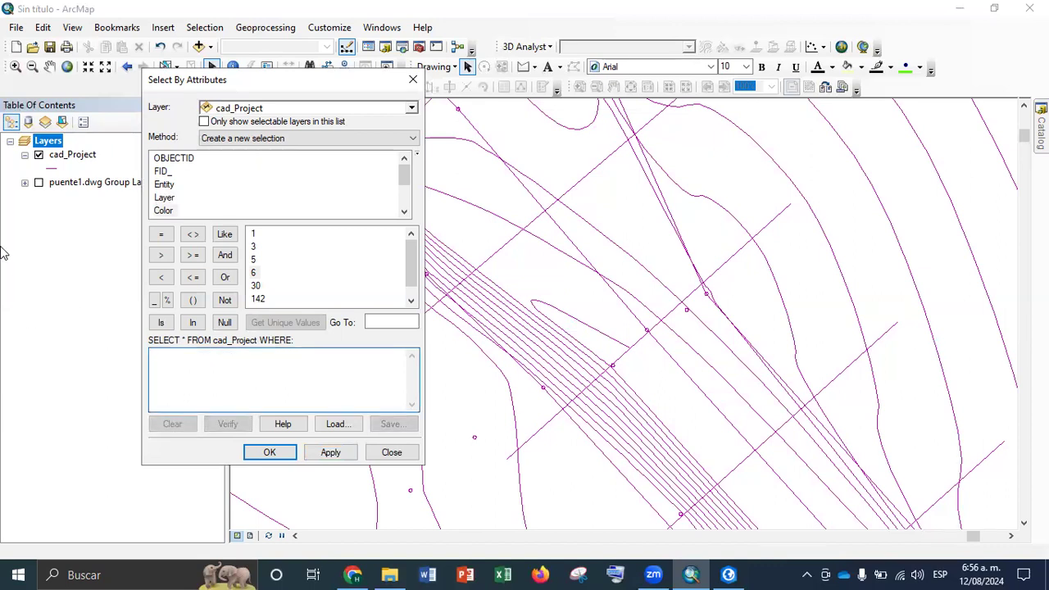
pyautogui.doubleClick(164, 198)
pyautogui.click(161, 234)
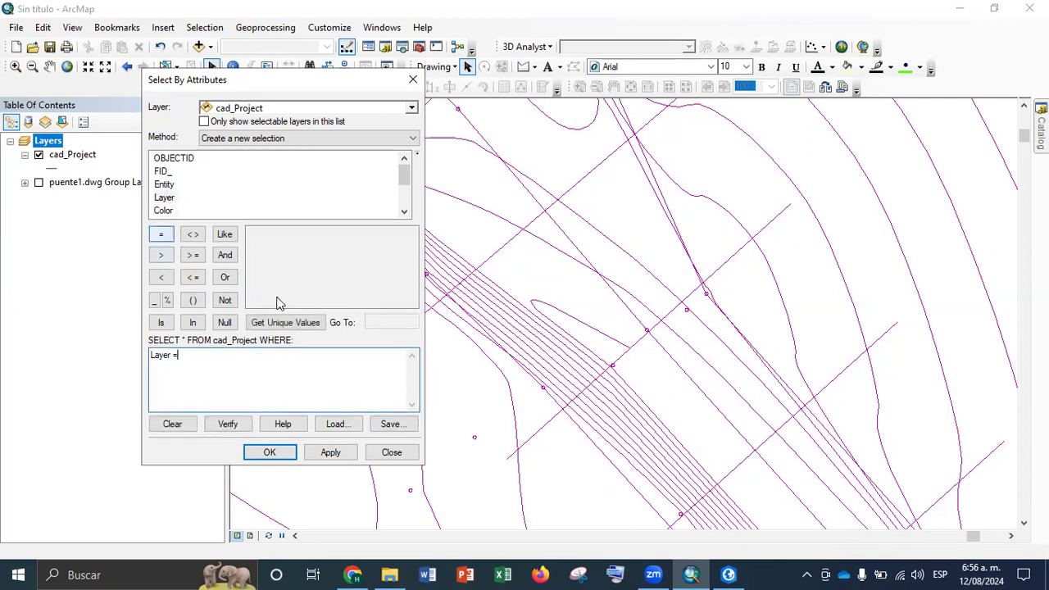
pyautogui.click(284, 322)
pyautogui.doubleClick(279, 246)
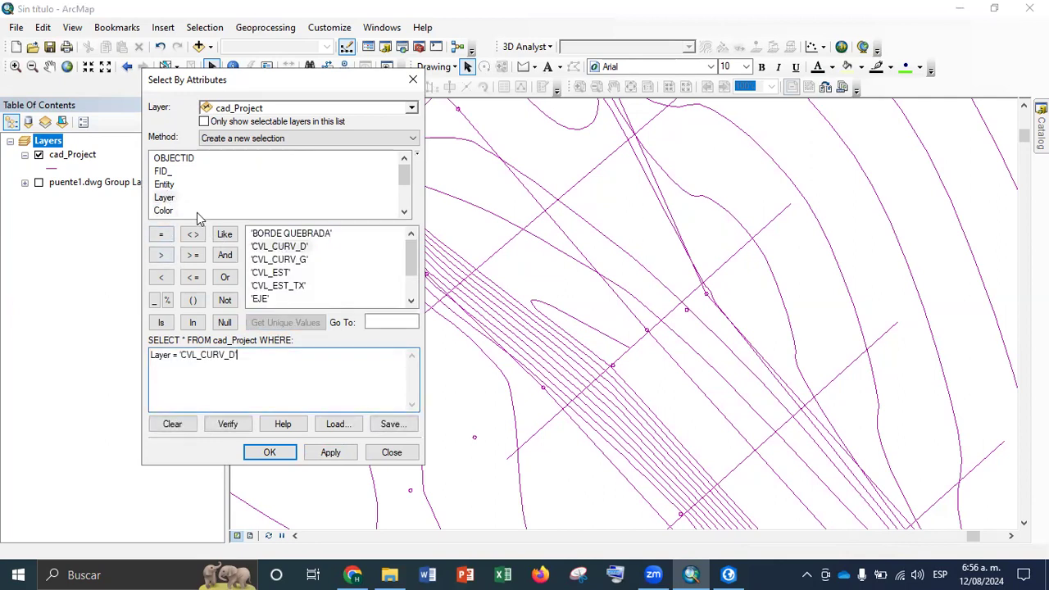
pyautogui.click(224, 277)
pyautogui.doubleClick(164, 198)
pyautogui.click(162, 235)
pyautogui.doubleClick(279, 260)
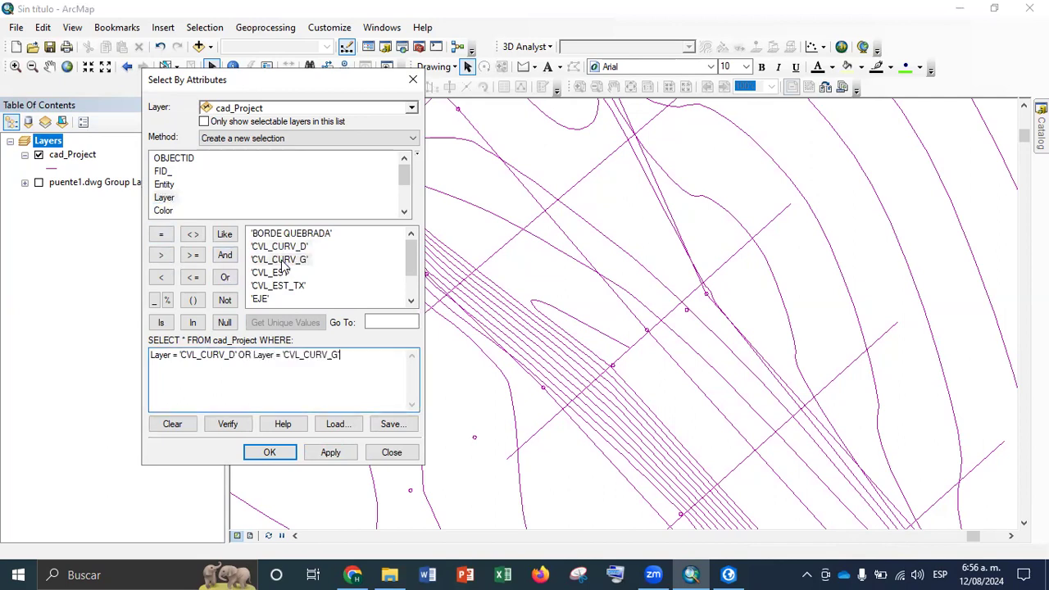
pyautogui.click(330, 453)
pyautogui.click(270, 452)
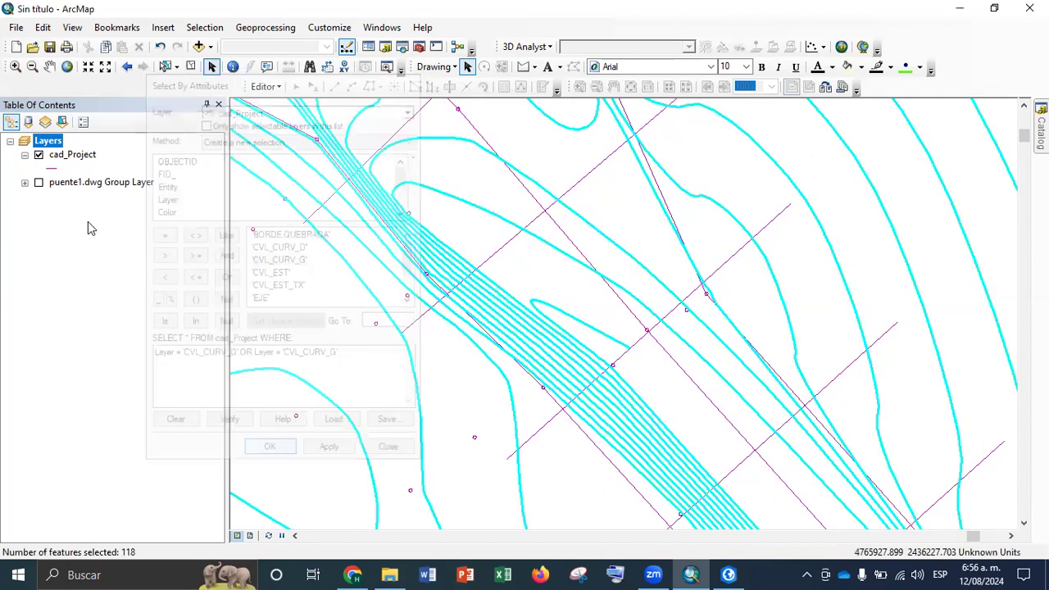
# Start exporting the selected cad_Project features and create a folder named base inside shp as the output location
pyautogui.rightClick(71, 156)
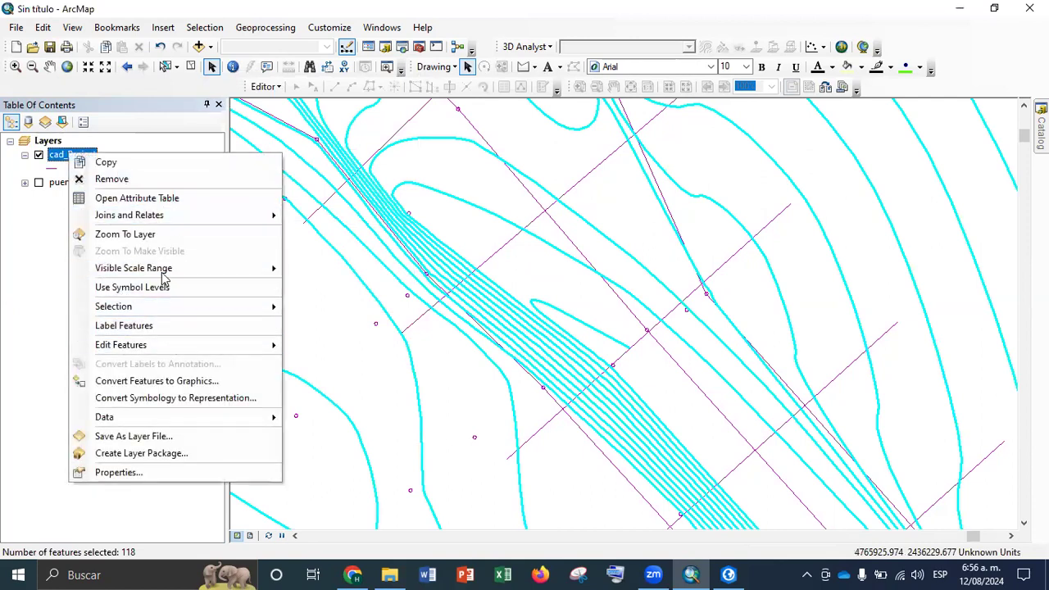
pyautogui.click(149, 239)
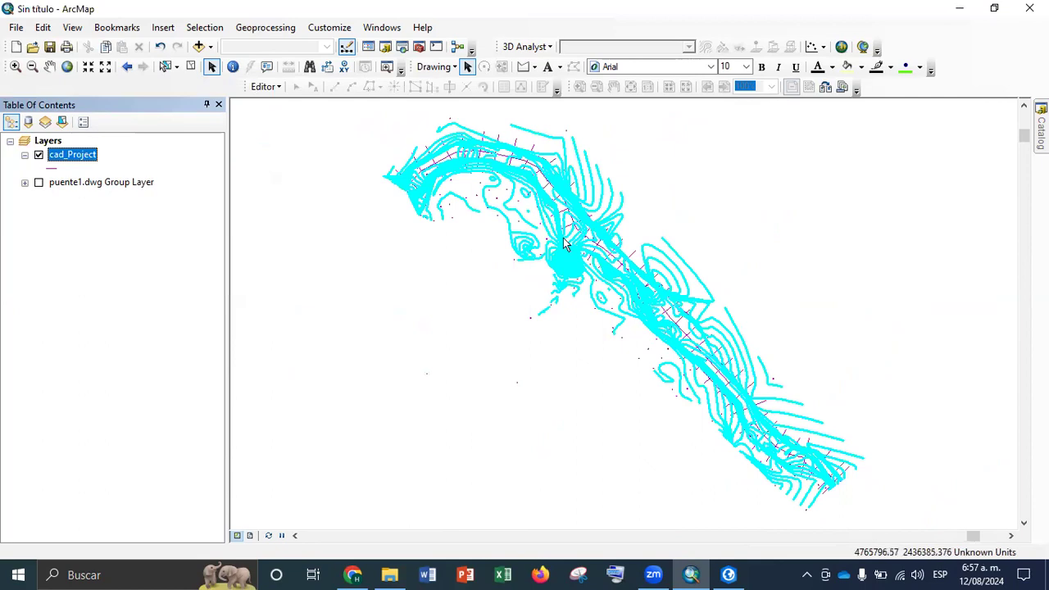
pyautogui.rightClick(68, 161)
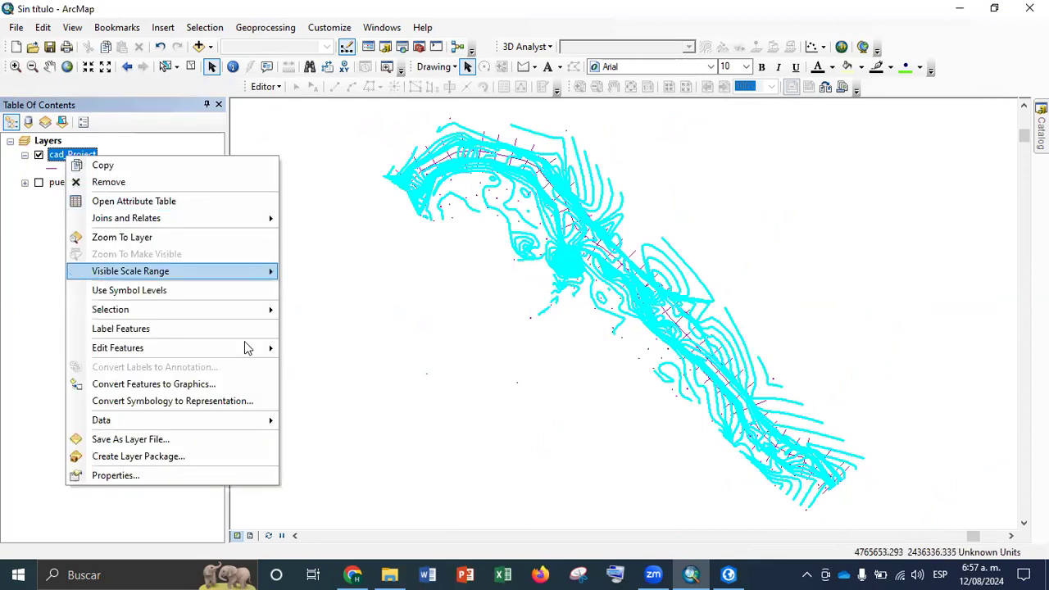
pyautogui.moveTo(258, 422)
pyautogui.click(333, 439)
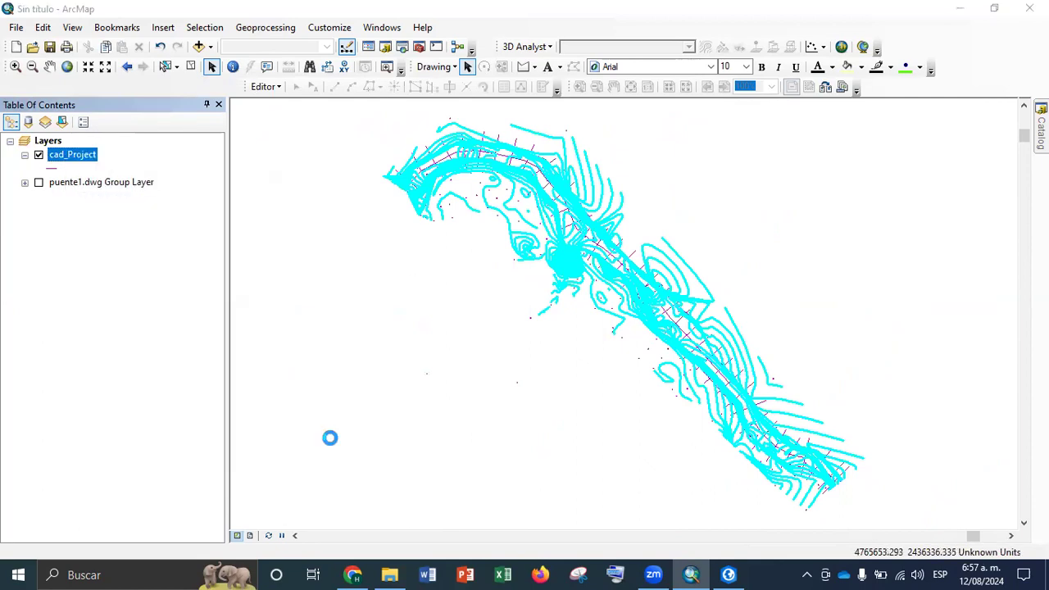
pyautogui.click(656, 314)
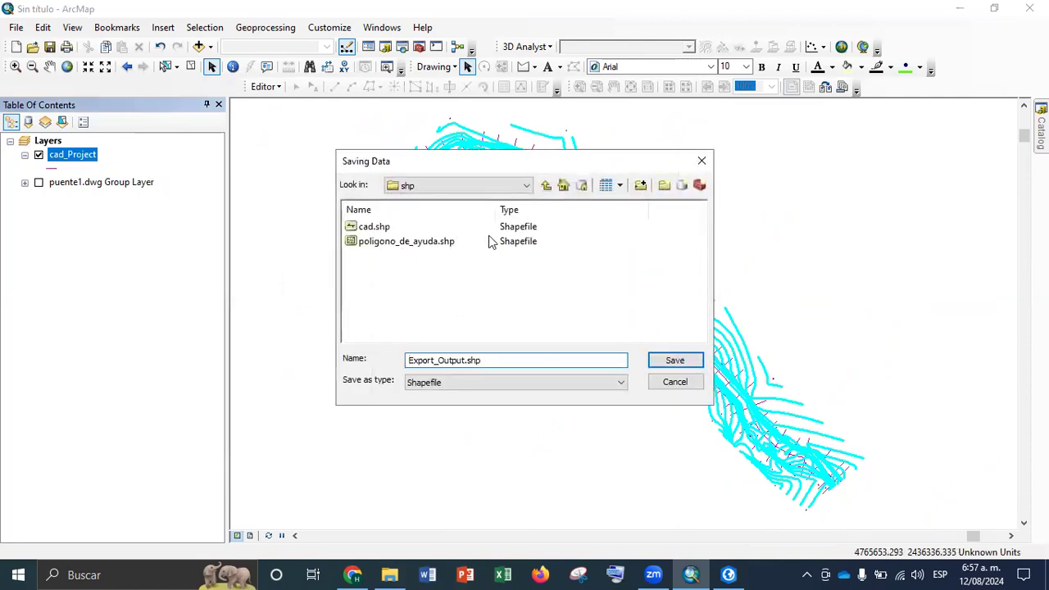
pyautogui.click(665, 187)
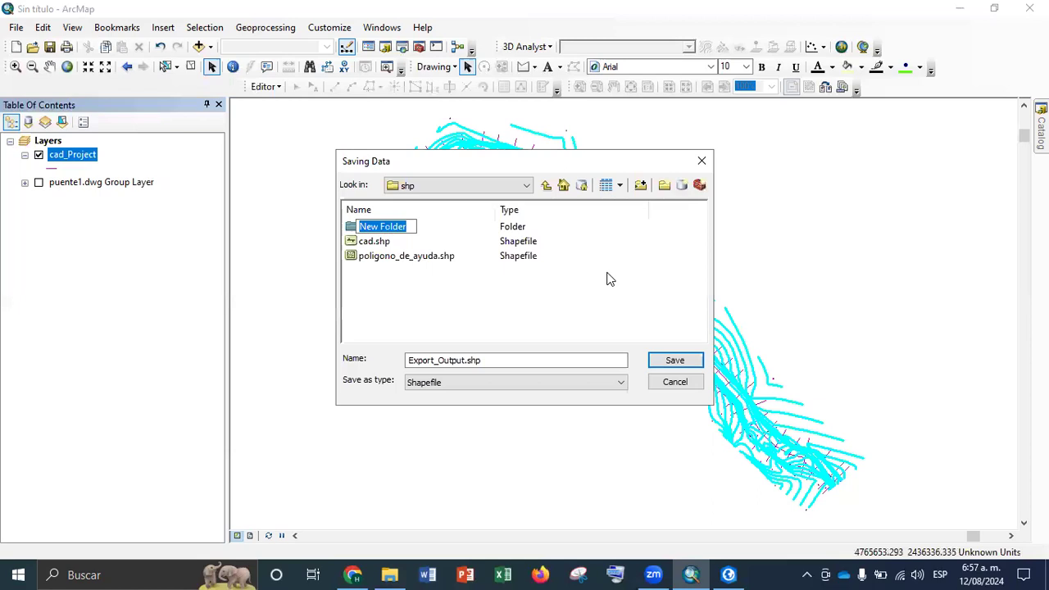
pyautogui.write('base')
pyautogui.click(435, 290)
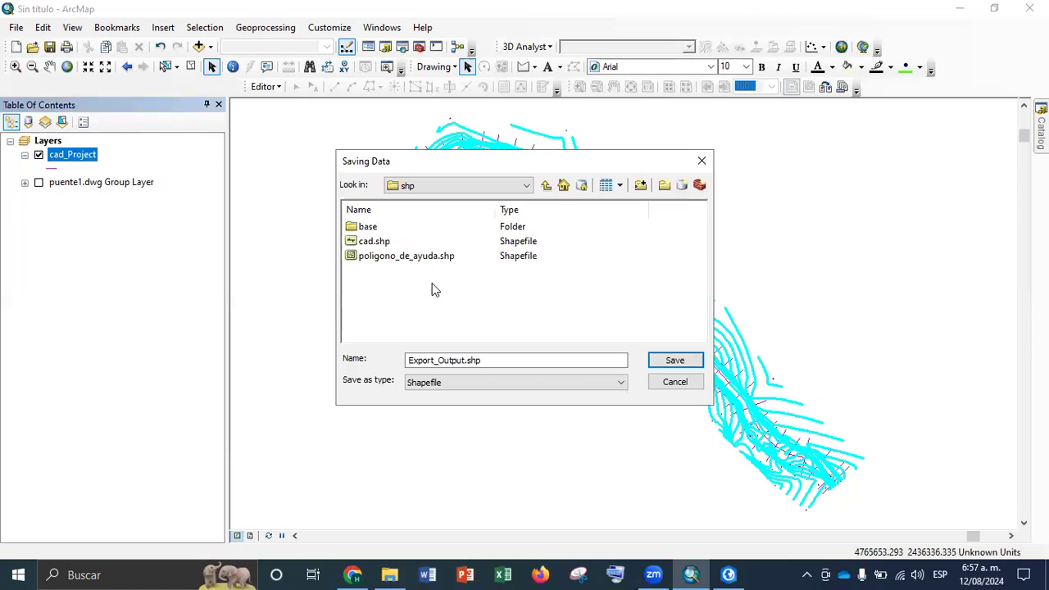
pyautogui.doubleClick(369, 226)
# Export the selected features as a shapefile named Curvas_de_Nivel and add it to the map as a layer
pyautogui.moveTo(484, 361); pyautogui.dragTo(369, 347)
pyautogui.write('Curvas')
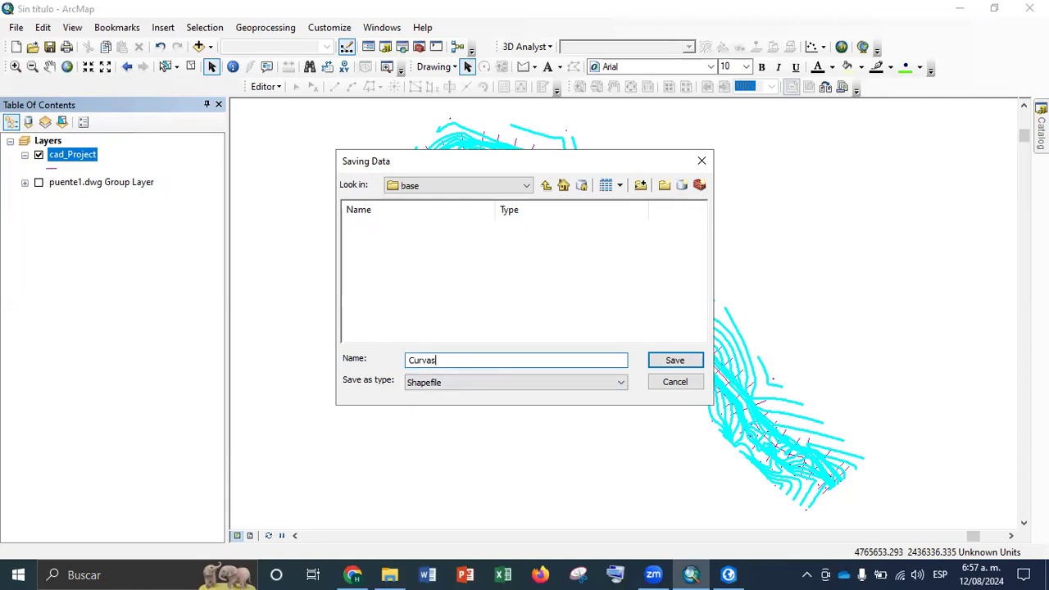
pyautogui.press('Return')
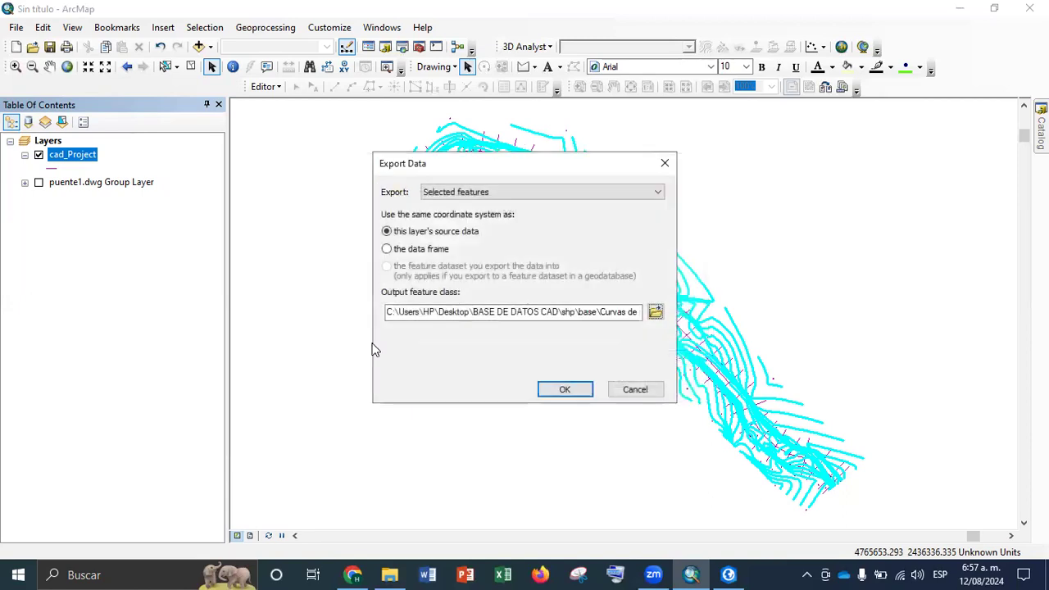
pyautogui.click(550, 395)
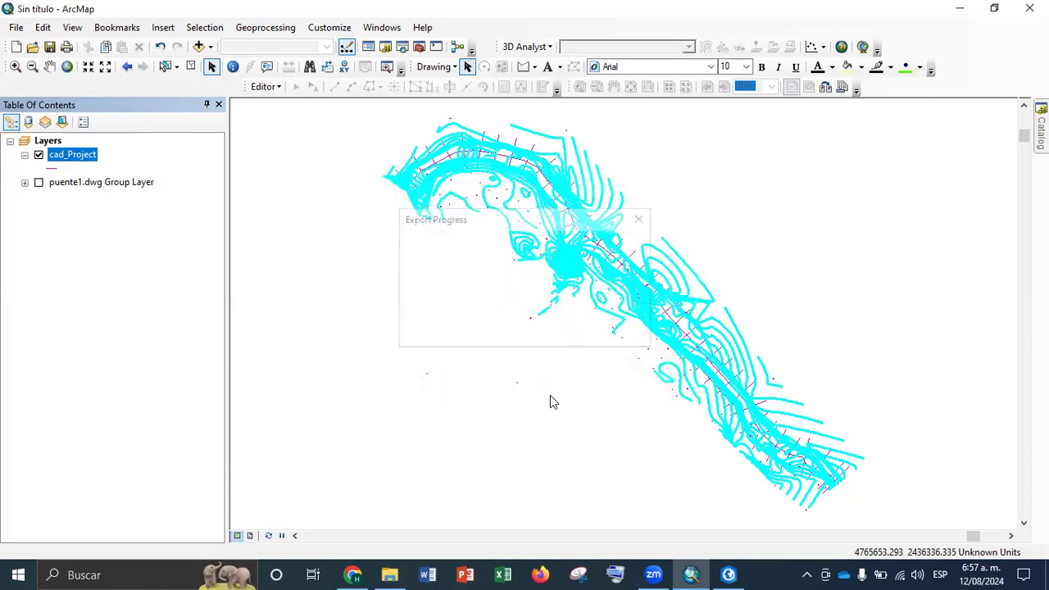
pyautogui.click(591, 343)
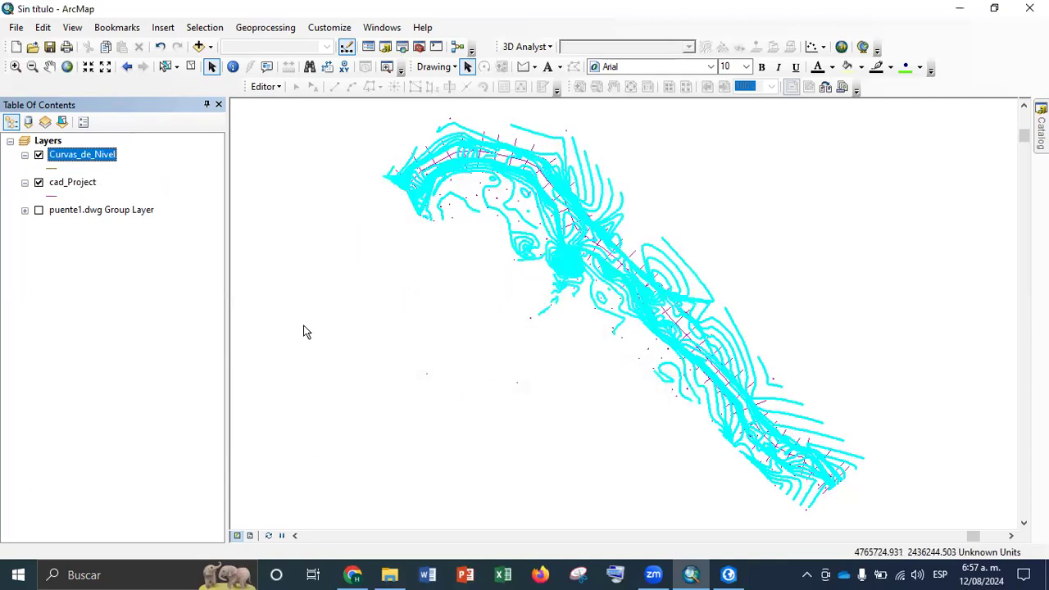
# View Curvas_de_Nivel without cad_Project, and switch the visibility so that Curvas_de_Nivel is hidden and cad_Project is shown
pyautogui.click(38, 183)
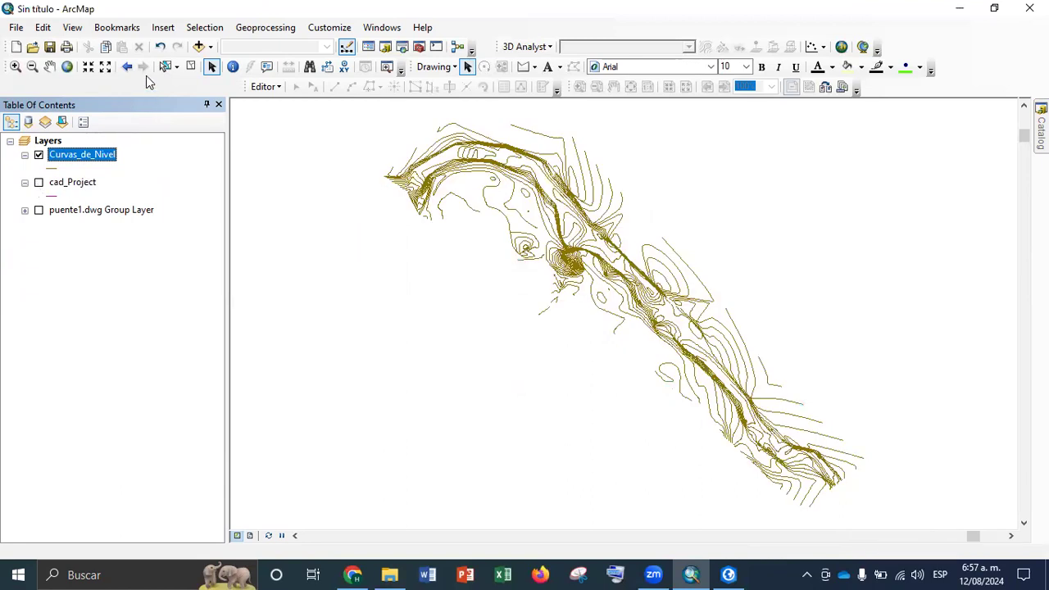
pyautogui.click(39, 155)
pyautogui.click(38, 183)
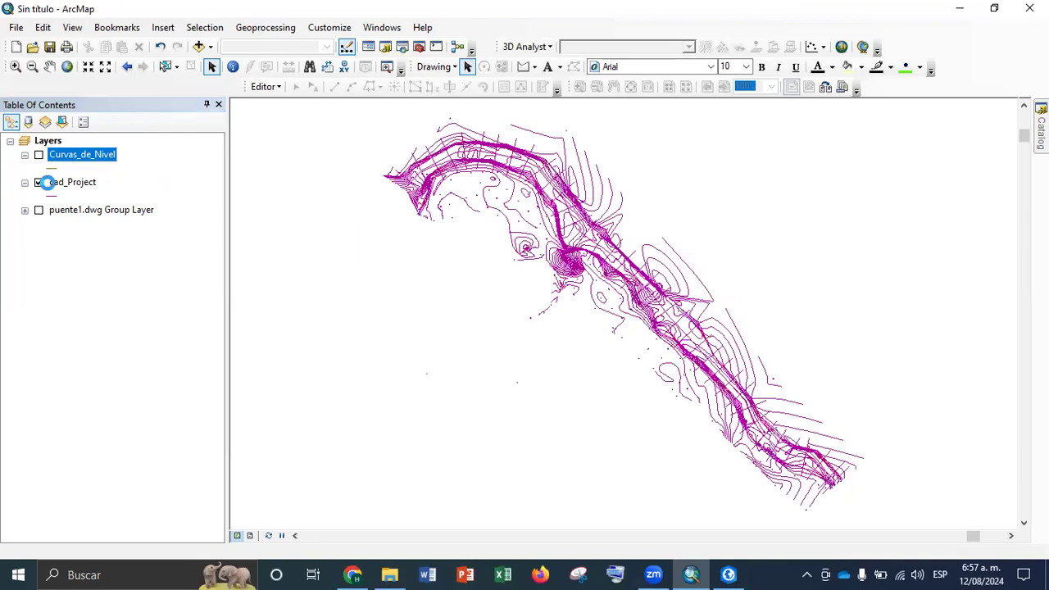
# Replace the attribute query on cad_Project with Layer = 'BORDE QUEBRADA' and select the matching features
pyautogui.click(205, 24)
pyautogui.click(247, 19)
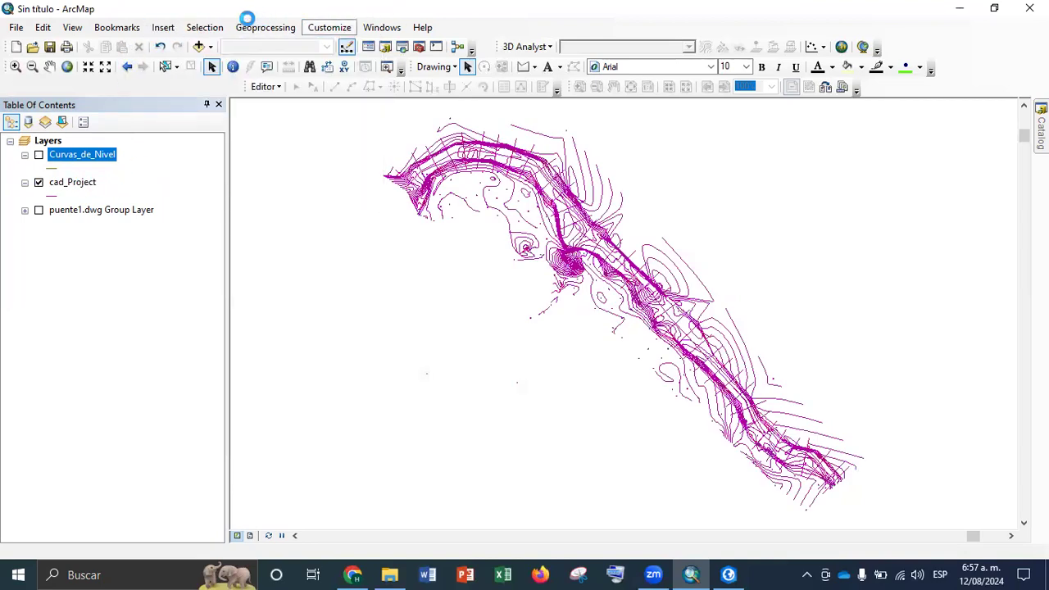
pyautogui.click(204, 27)
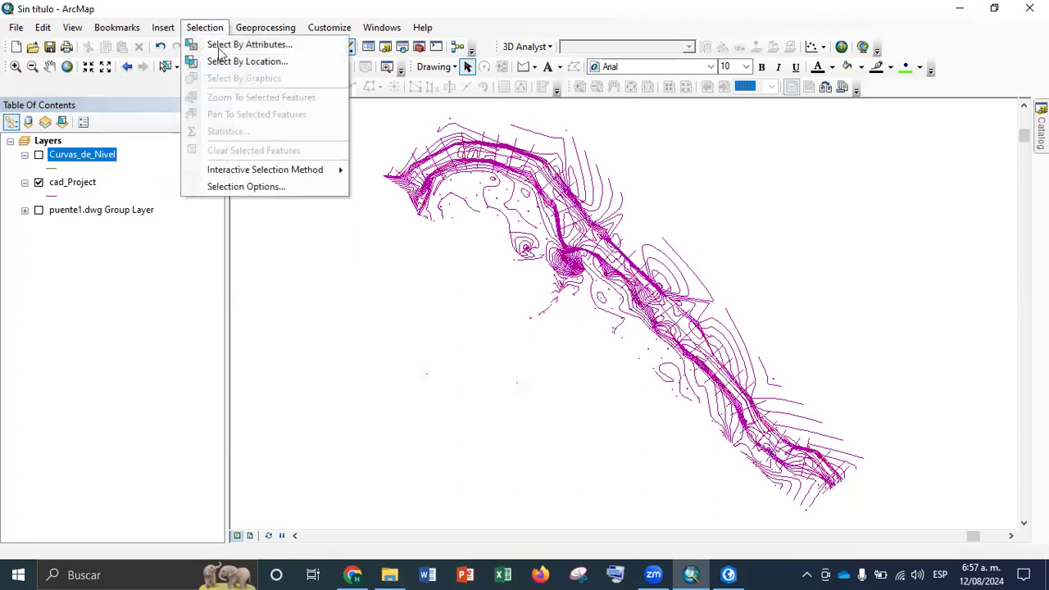
pyautogui.click(220, 42)
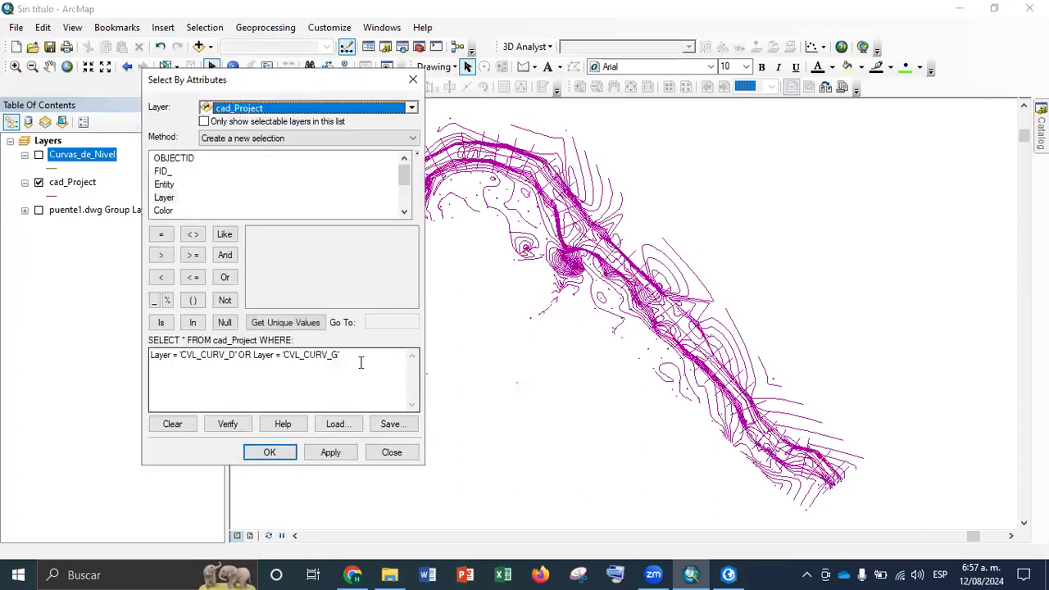
pyautogui.moveTo(358, 361); pyautogui.dragTo(97, 339)
pyautogui.press('Delete')
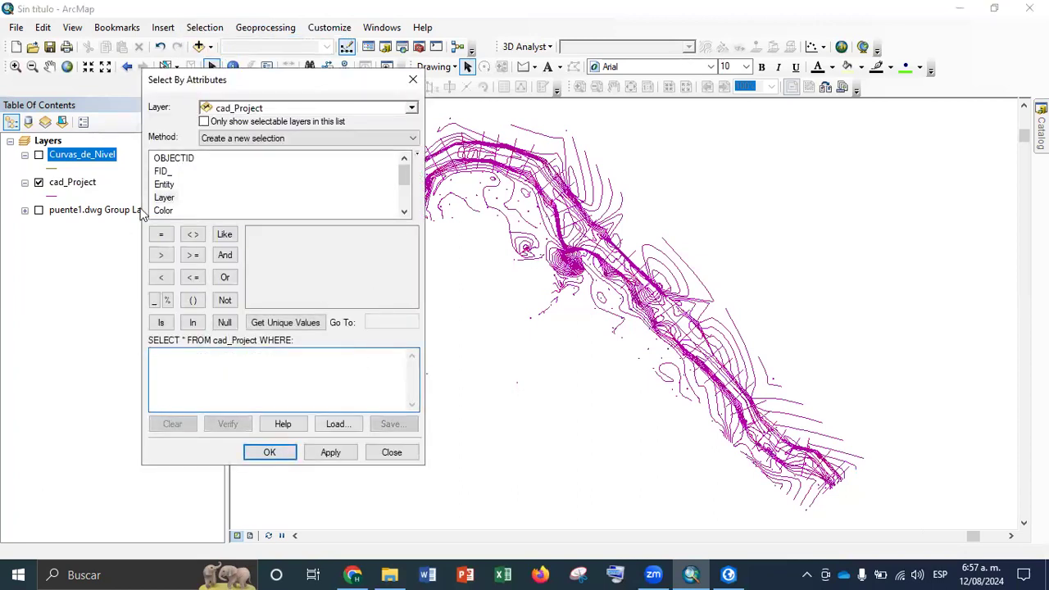
pyautogui.doubleClick(164, 198)
pyautogui.click(161, 235)
pyautogui.click(293, 323)
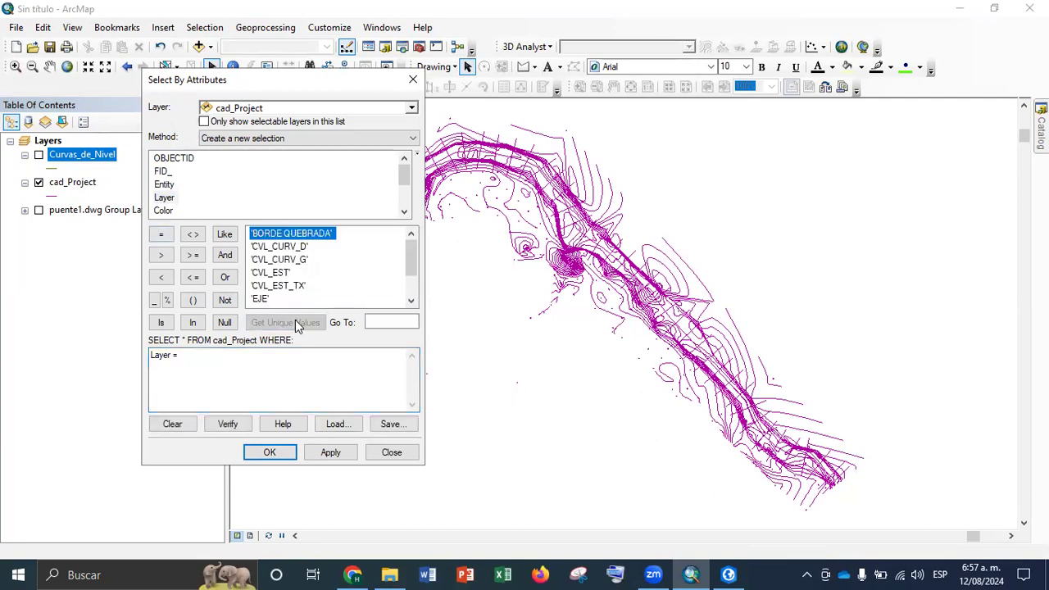
pyautogui.doubleClick(287, 235)
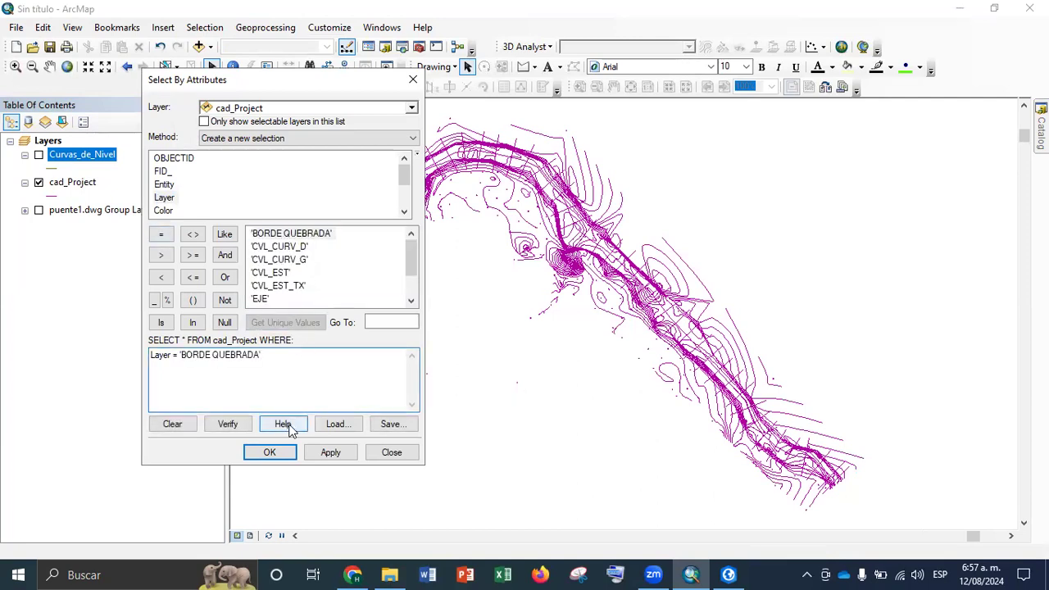
pyautogui.click(333, 456)
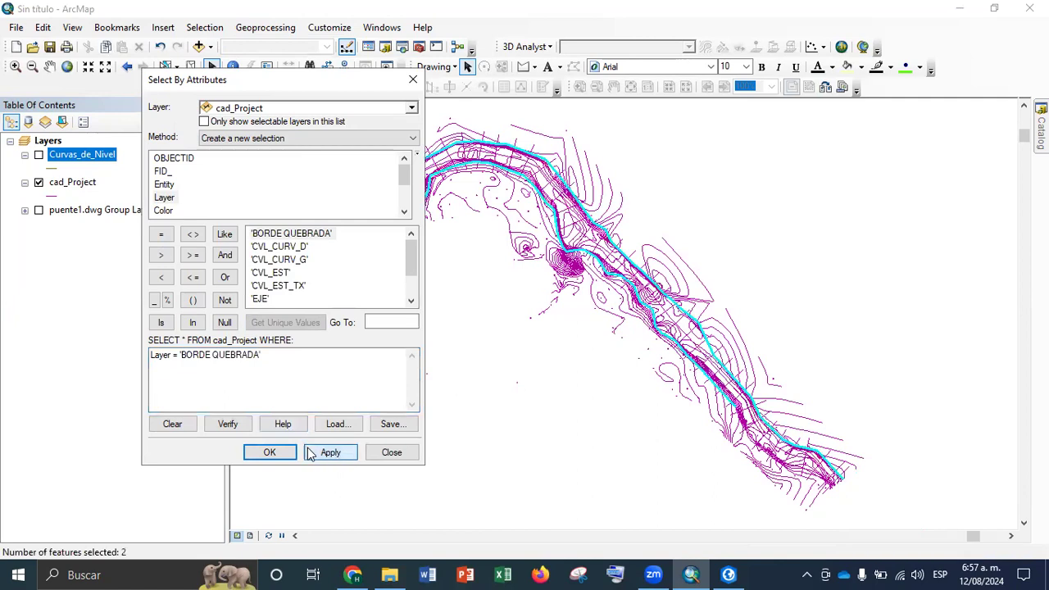
pyautogui.click(270, 453)
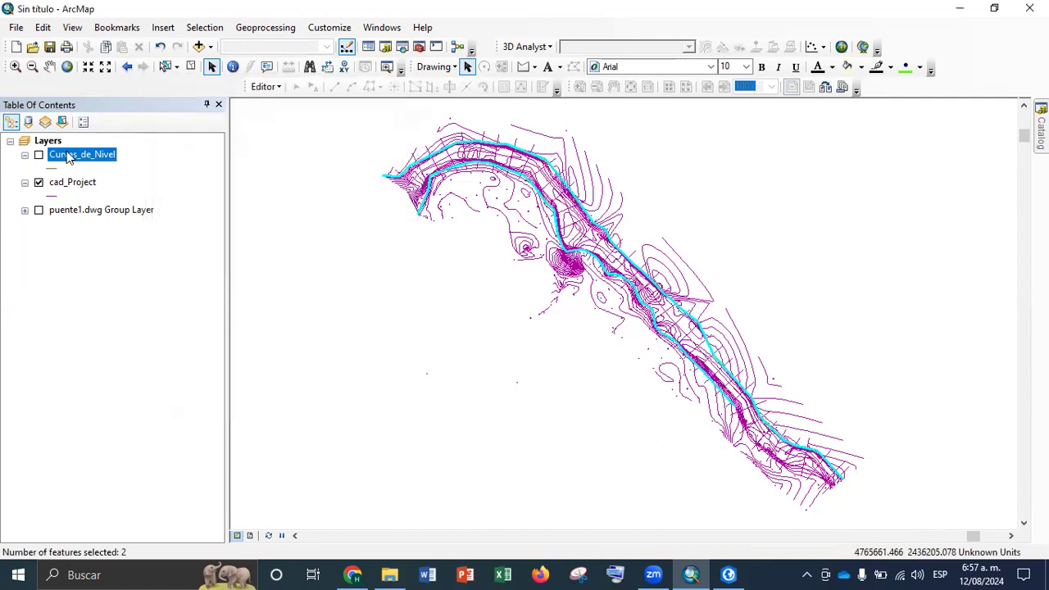
# Export the selected cad_Project features to the base folder as a shapefile named Borde de la Quebrada and add it to the map
pyautogui.rightClick(69, 186)
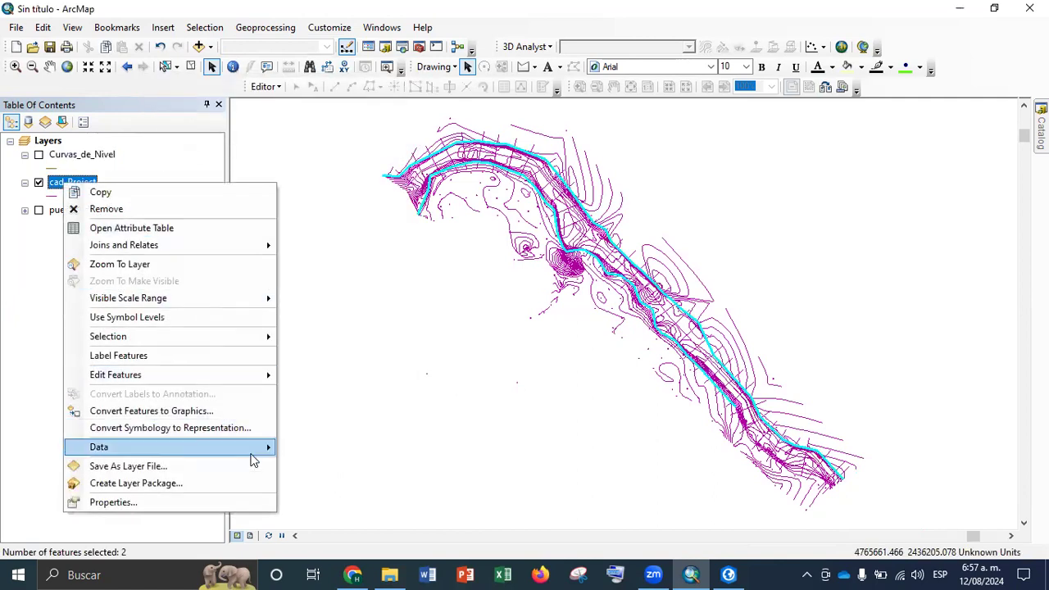
pyautogui.moveTo(254, 456)
pyautogui.click(343, 465)
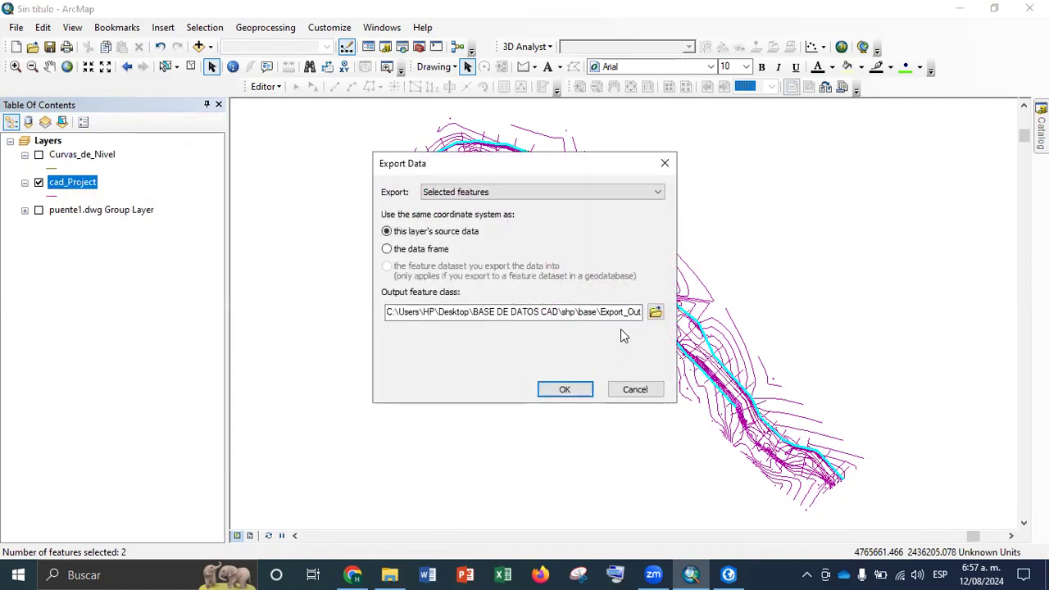
pyautogui.click(655, 314)
pyautogui.moveTo(503, 359); pyautogui.dragTo(325, 346)
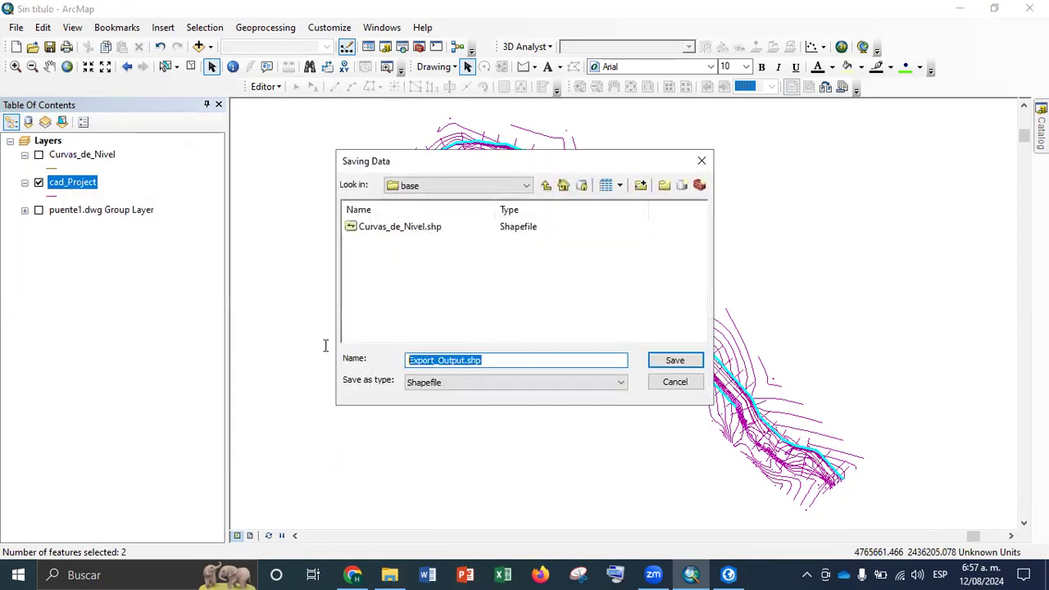
pyautogui.write('Borde de la Quebrada')
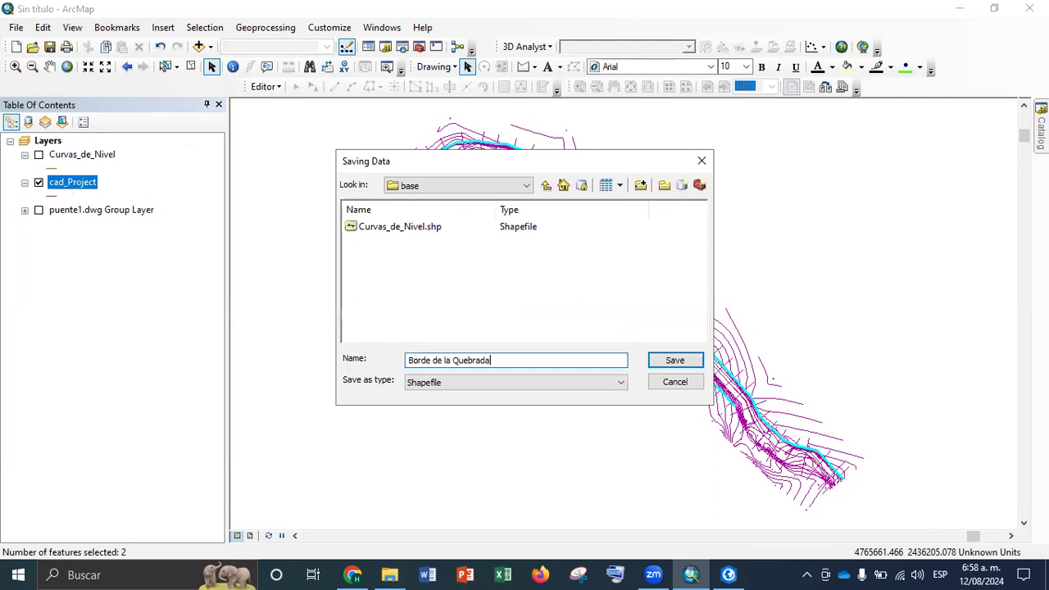
pyautogui.press('Return')
pyautogui.click(565, 389)
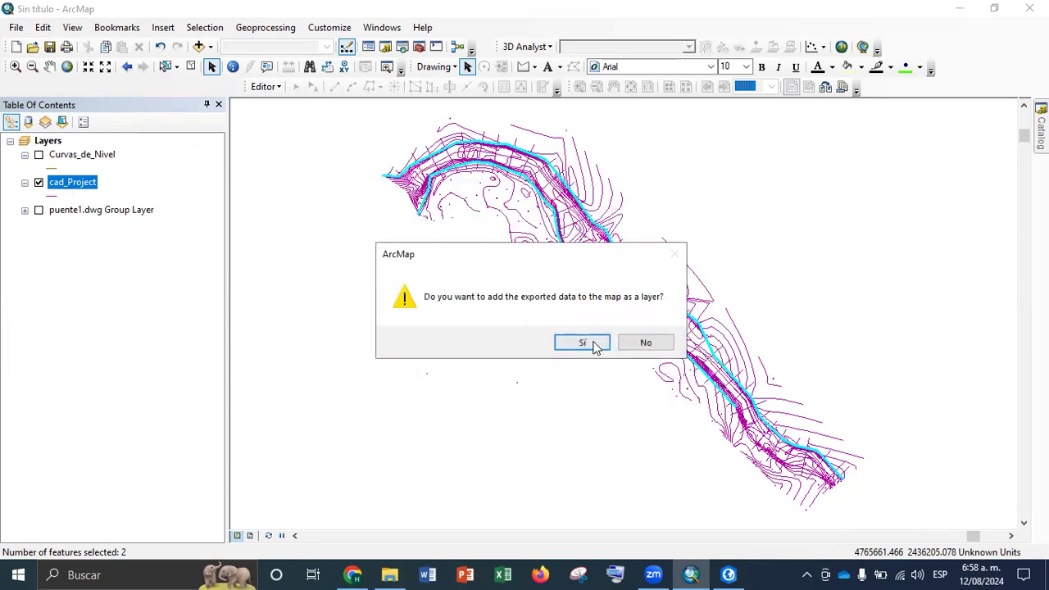
pyautogui.click(594, 344)
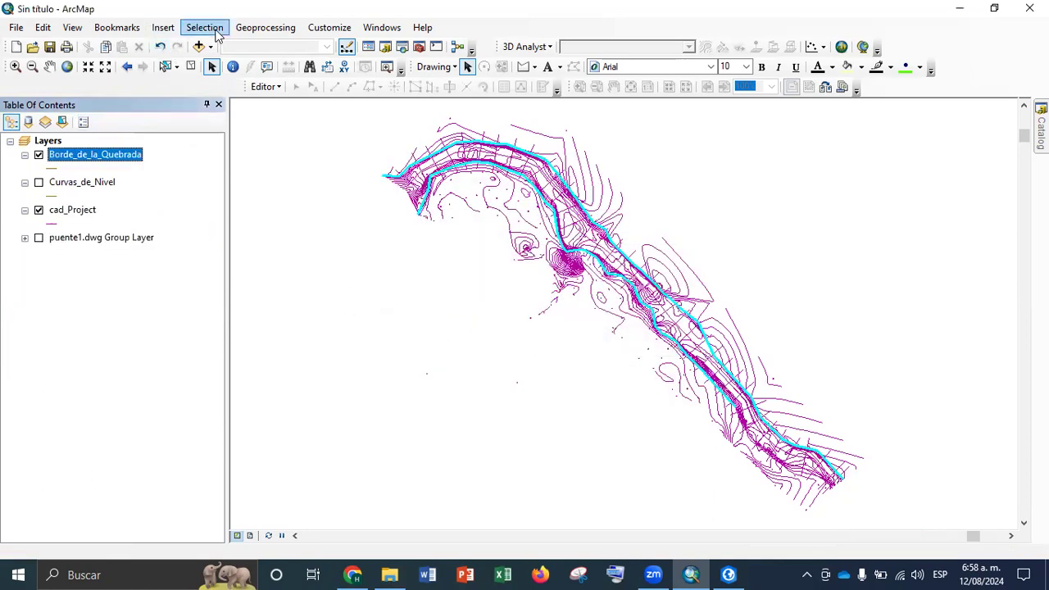
# Clear the current selection and select the cad_Project features where Layer = 'EJE'
pyautogui.click(192, 68)
pyautogui.click(205, 28)
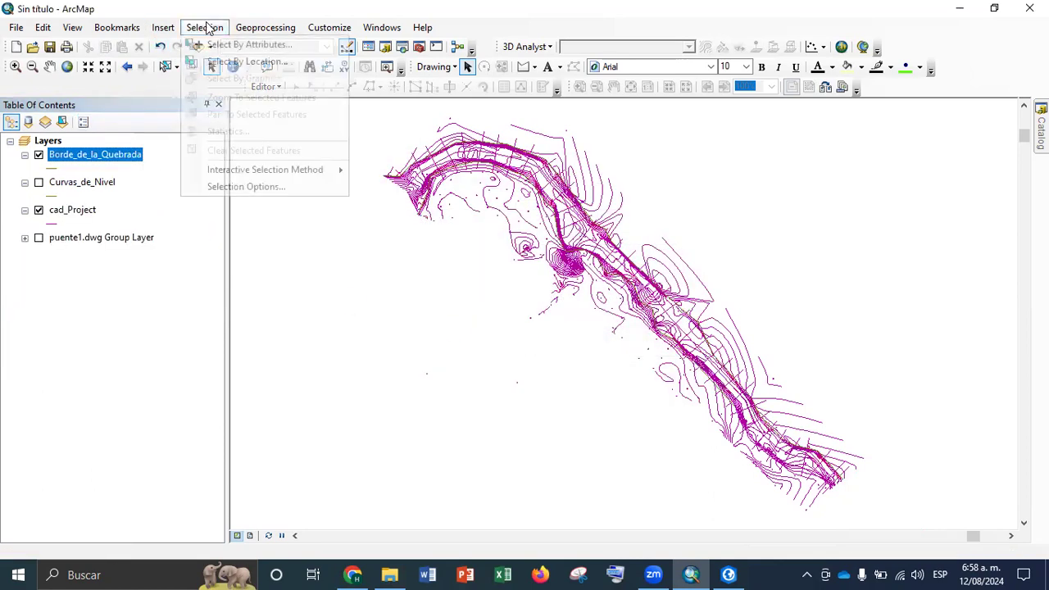
pyautogui.click(217, 42)
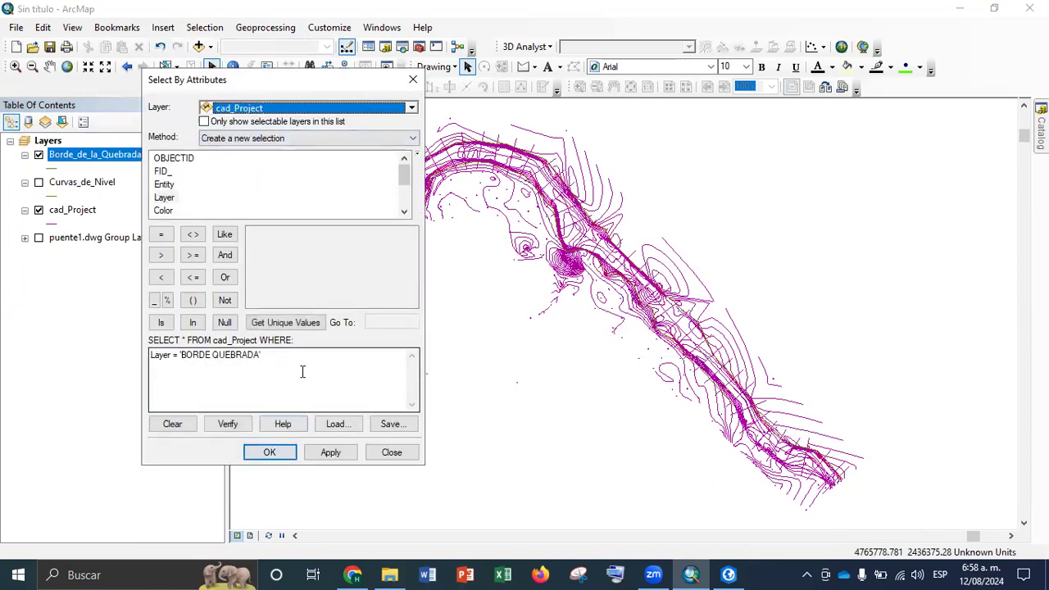
pyautogui.moveTo(300, 370); pyautogui.dragTo(16, 346)
pyautogui.press('BackSpace')
pyautogui.doubleClick(164, 197)
pyautogui.click(160, 234)
pyautogui.click(286, 323)
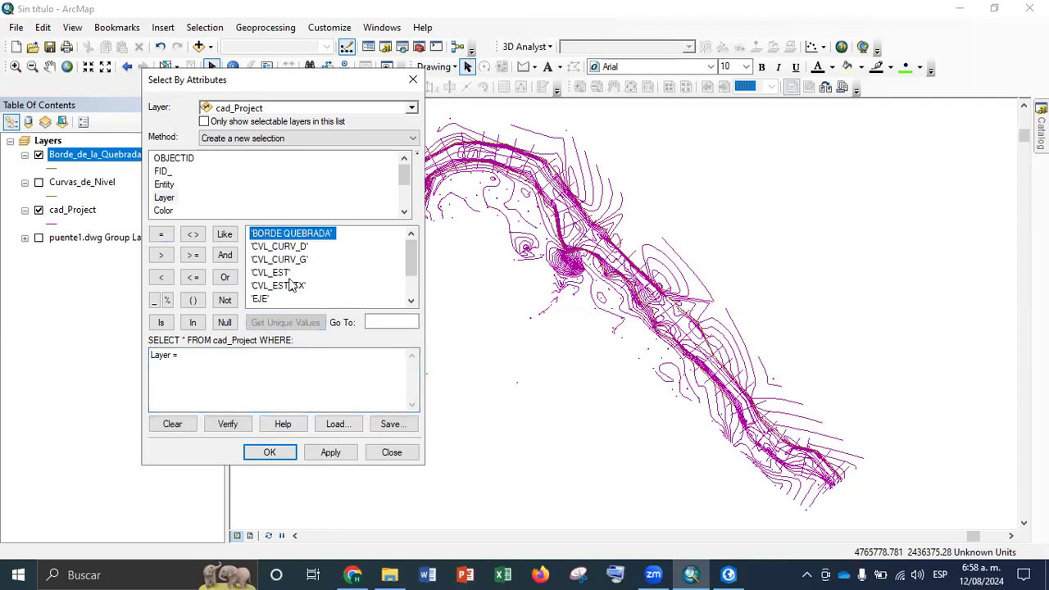
pyautogui.doubleClick(261, 300)
pyautogui.click(336, 453)
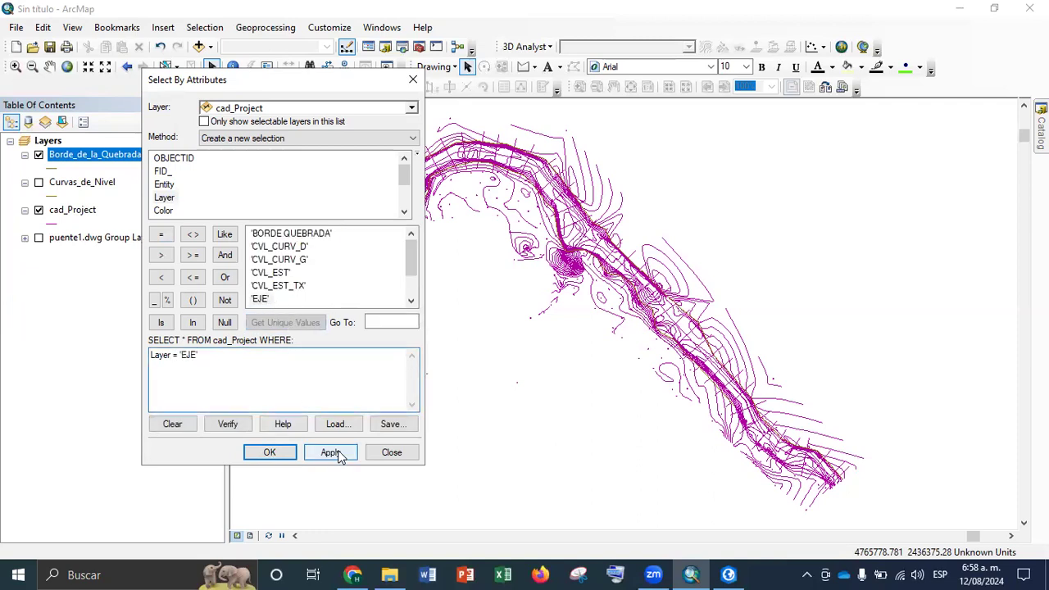
pyautogui.click(270, 454)
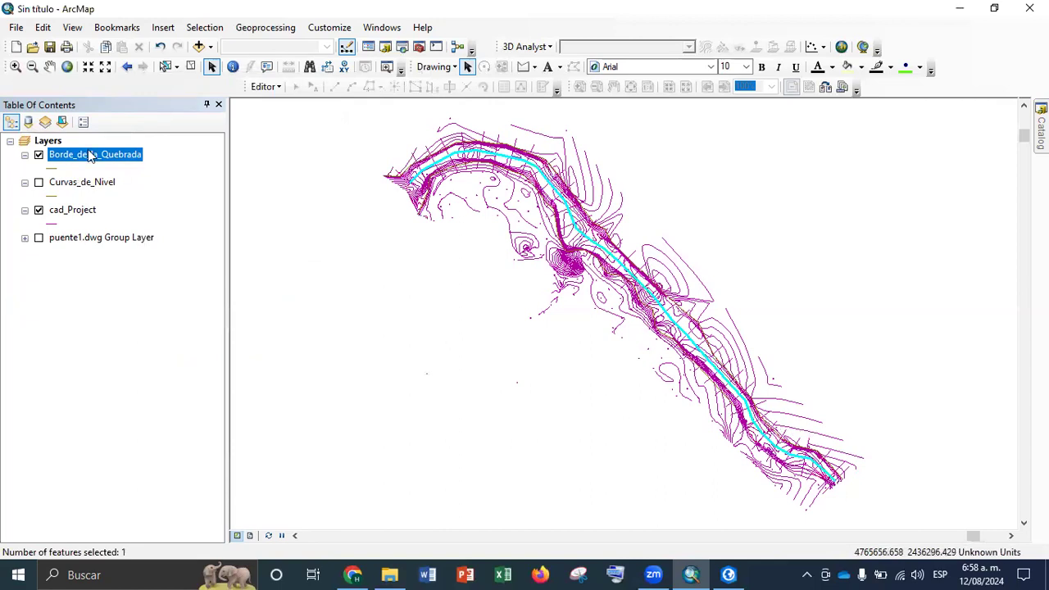
# Export the selected cad_Project feature to the base folder as a shapefile named Eje and add it to the map
pyautogui.rightClick(74, 212)
pyautogui.moveTo(277, 473)
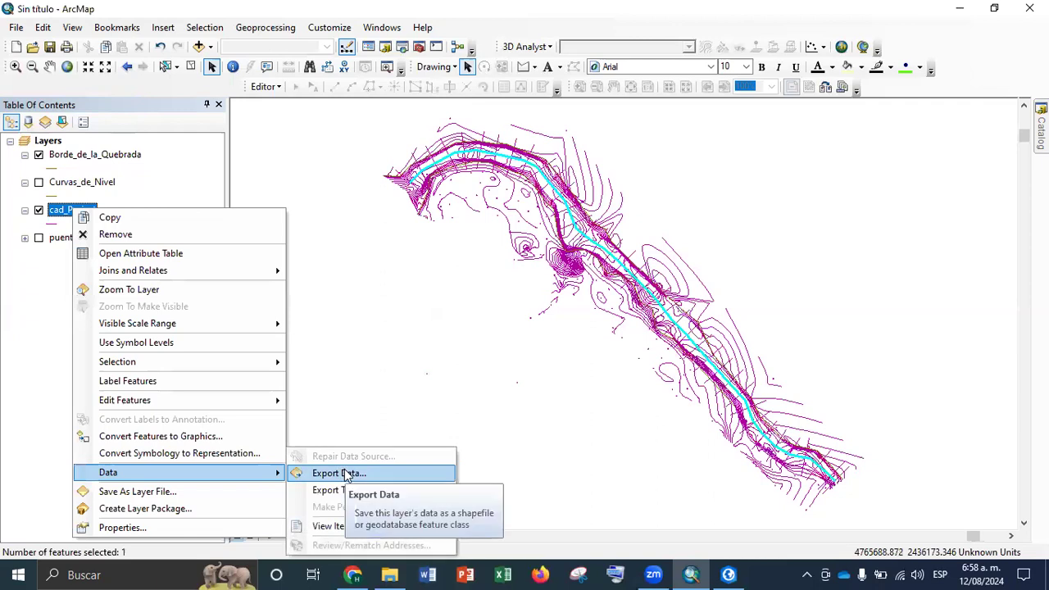
pyautogui.click(344, 473)
pyautogui.click(651, 314)
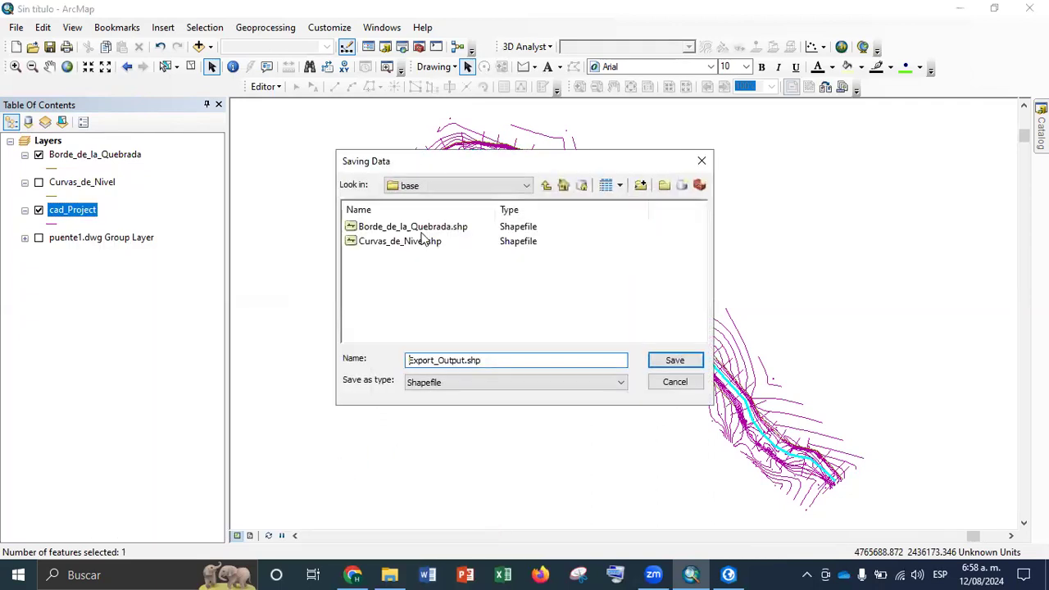
pyautogui.doubleClick(512, 360)
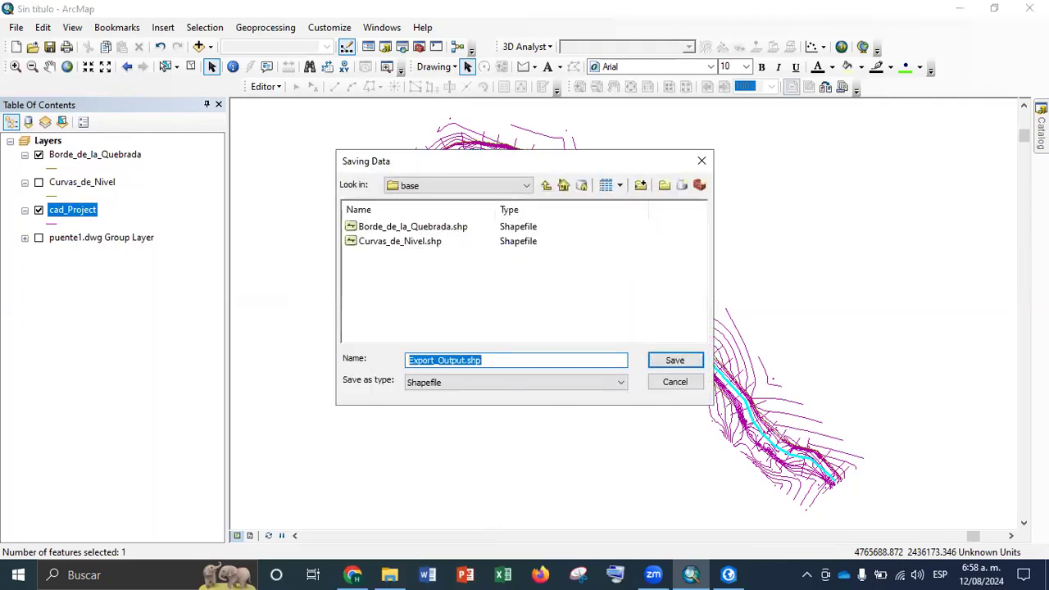
pyautogui.write('Eje')
pyautogui.press('Return')
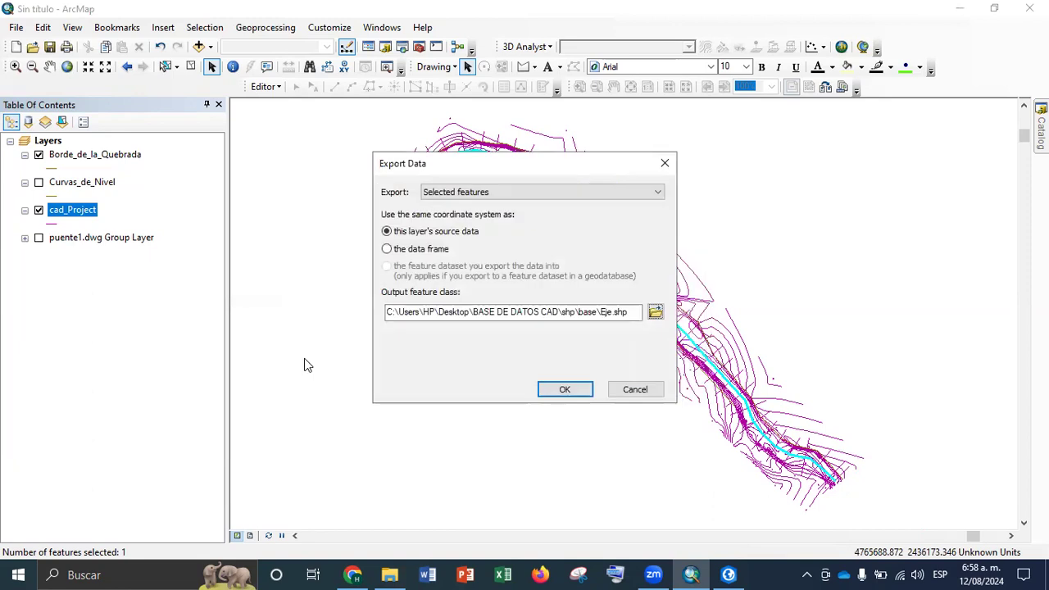
pyautogui.click(569, 390)
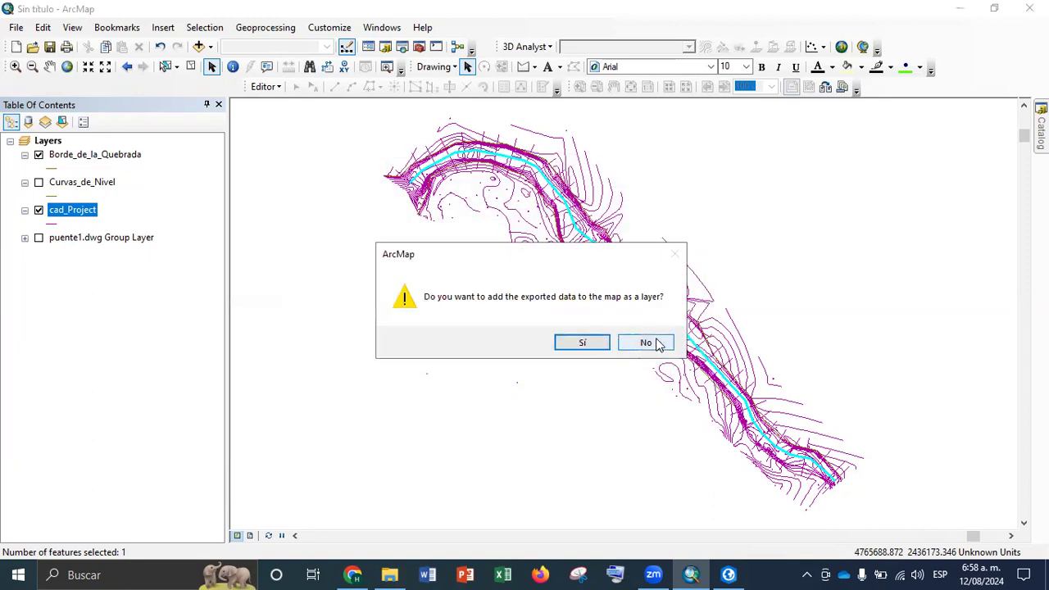
pyautogui.click(583, 348)
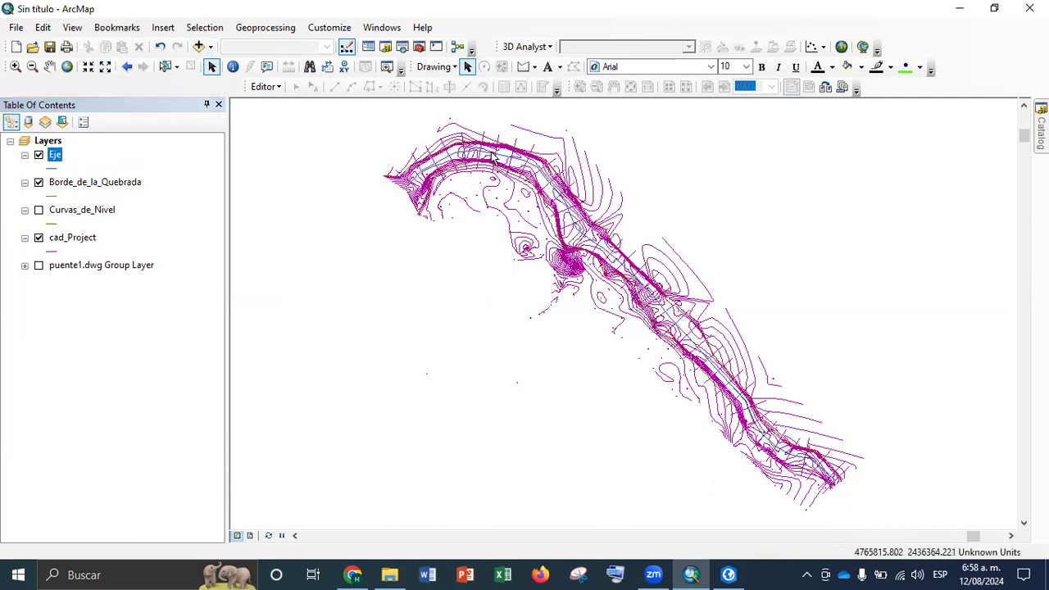
# Identify two of the transverse lines crossing the axis to check which CAD layer they belong to
pyautogui.scroll(-2, 522, 170)
pyautogui.click(234, 69)
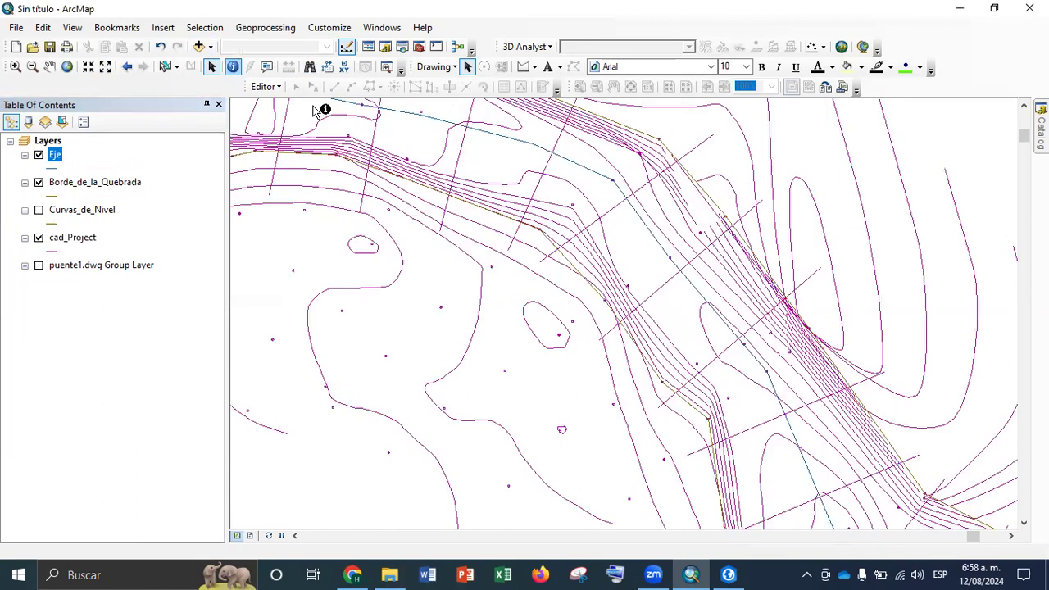
pyautogui.click(459, 156)
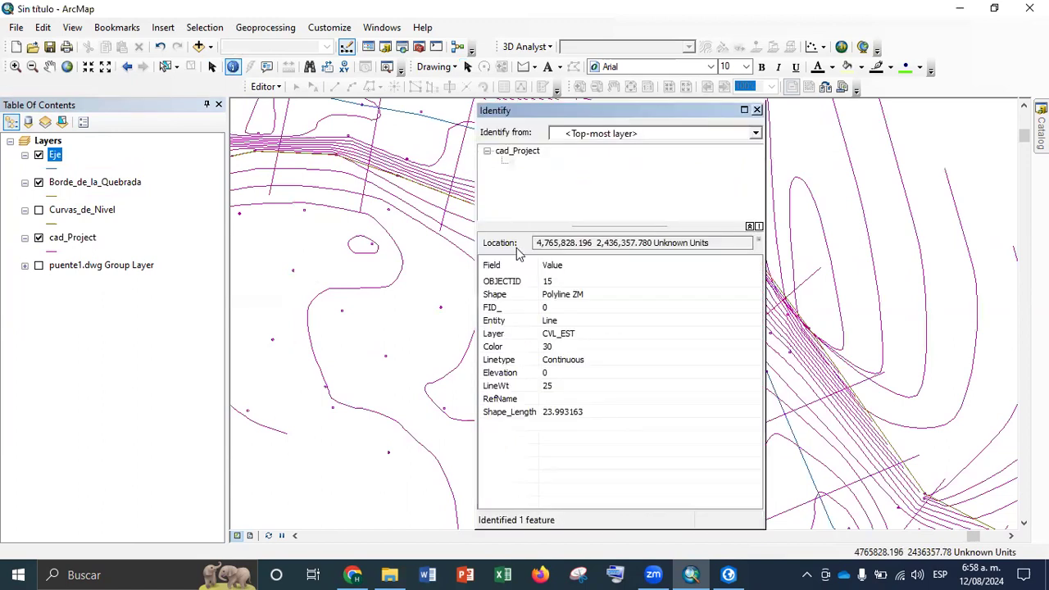
pyautogui.click(575, 336)
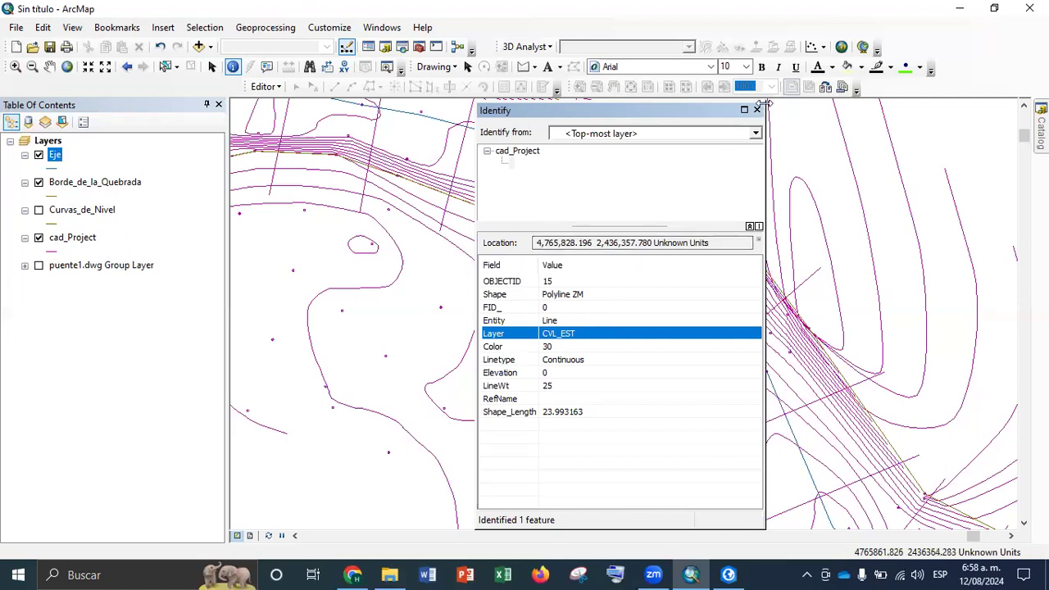
pyautogui.click(816, 270)
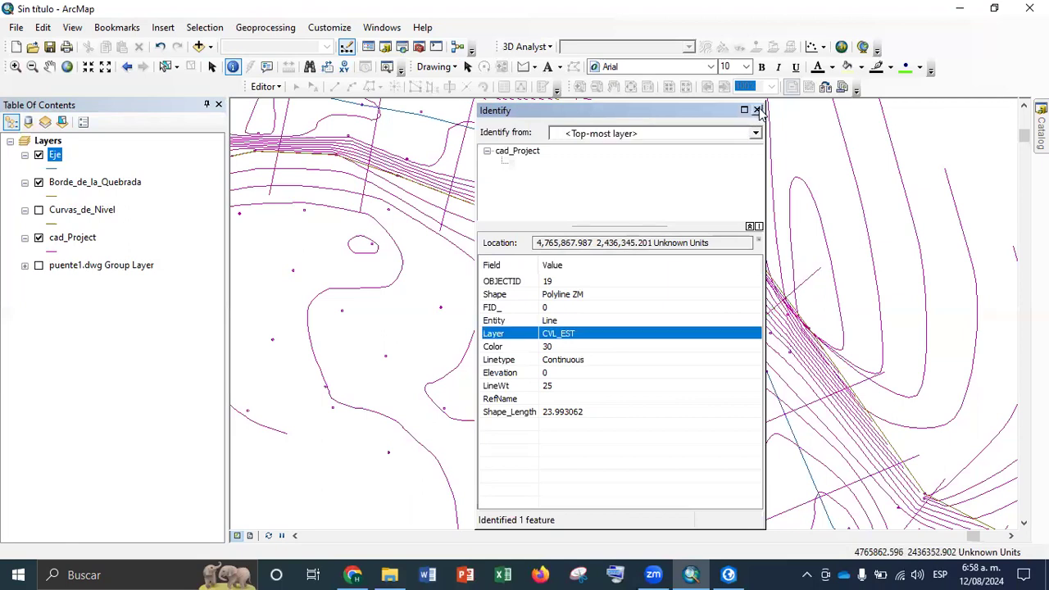
pyautogui.click(757, 109)
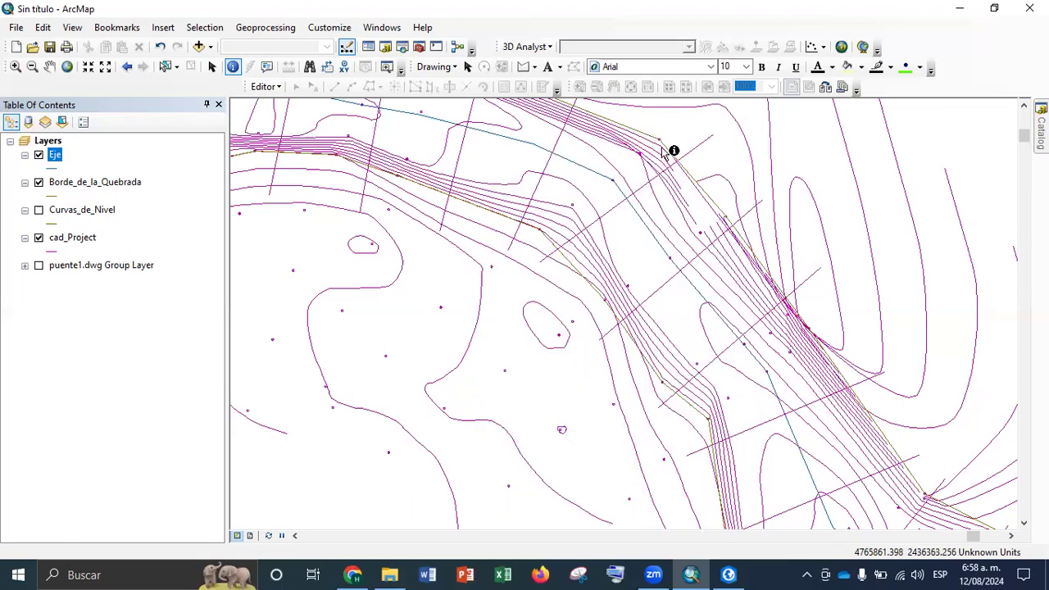
pyautogui.rightClick(72, 237)
pyautogui.moveTo(273, 491)
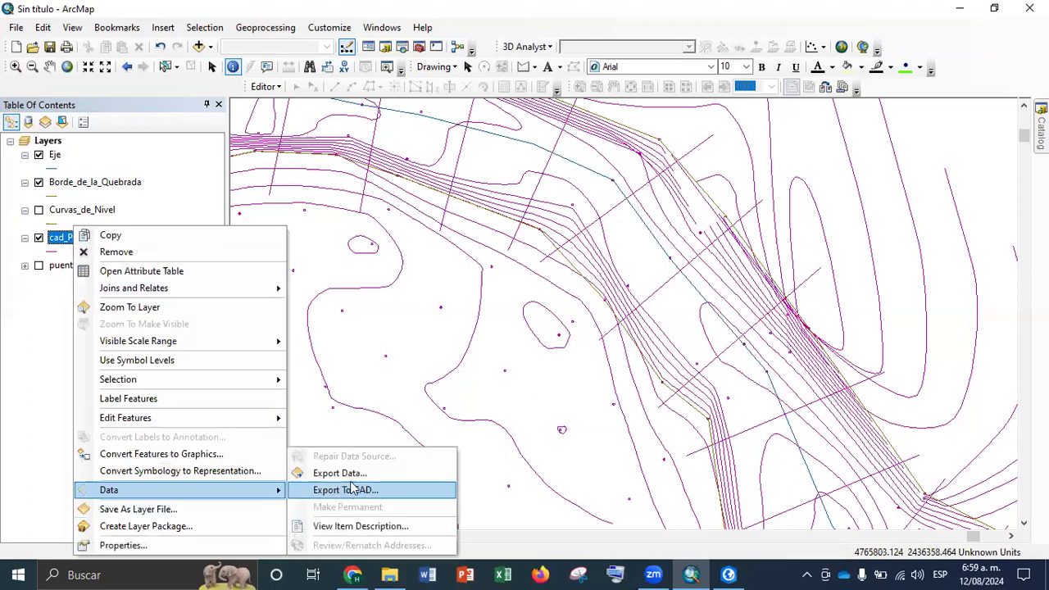
pyautogui.click(353, 473)
pyautogui.click(655, 312)
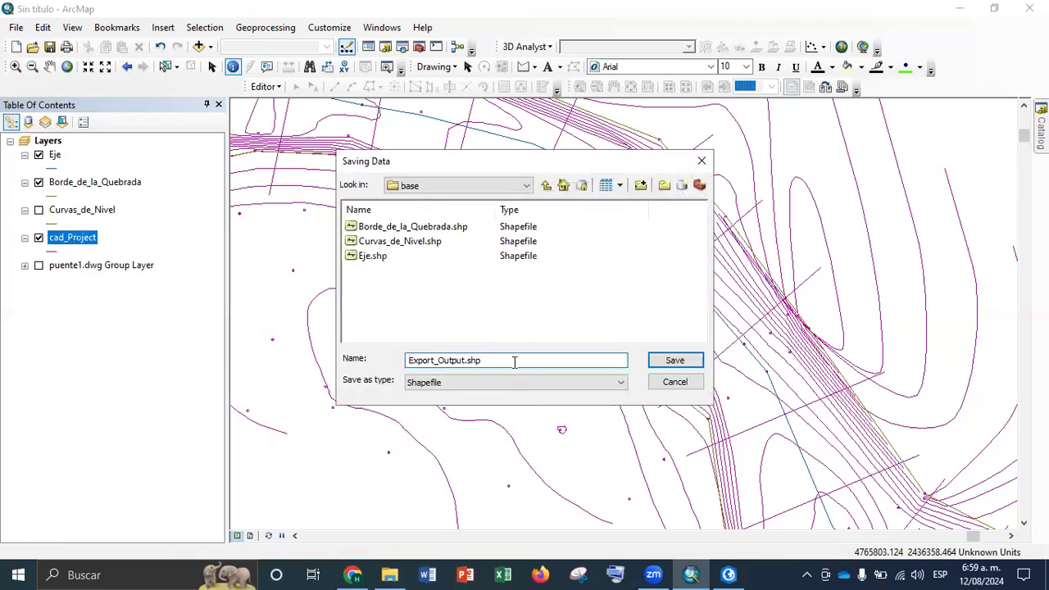
pyautogui.click(701, 161)
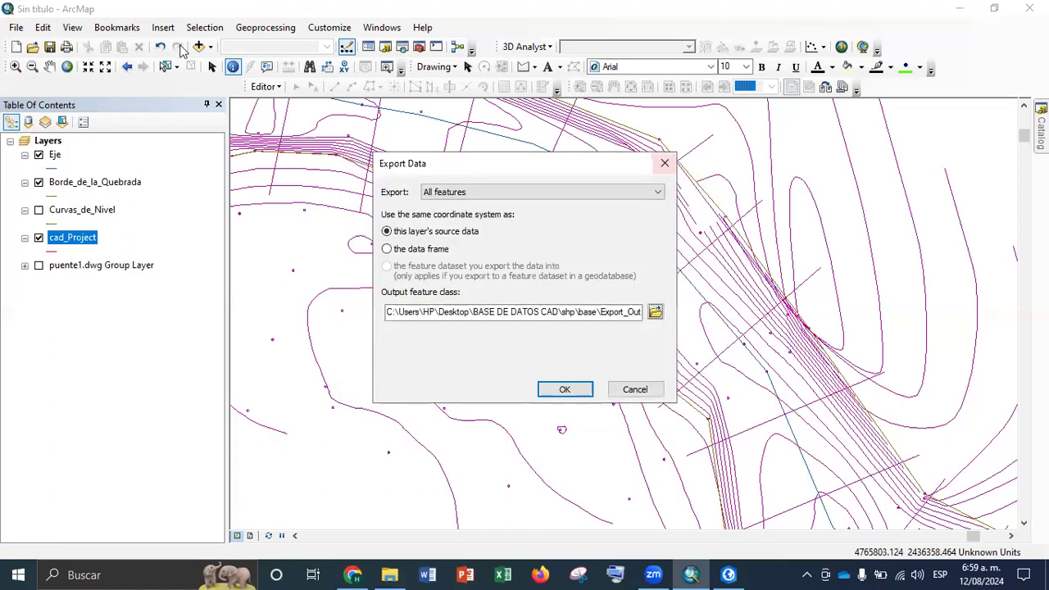
# Close the export dialog without exporting and select the cad_Project features where Layer = 'CVL_EST'
pyautogui.click(664, 163)
pyautogui.click(204, 27)
pyautogui.click(226, 46)
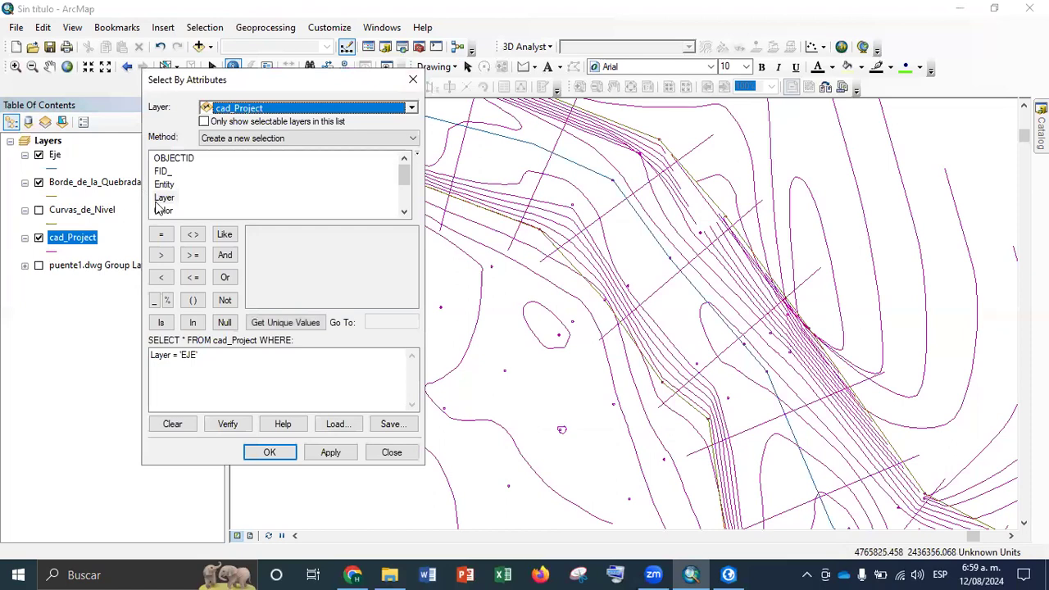
pyautogui.moveTo(272, 369); pyautogui.dragTo(4, 375)
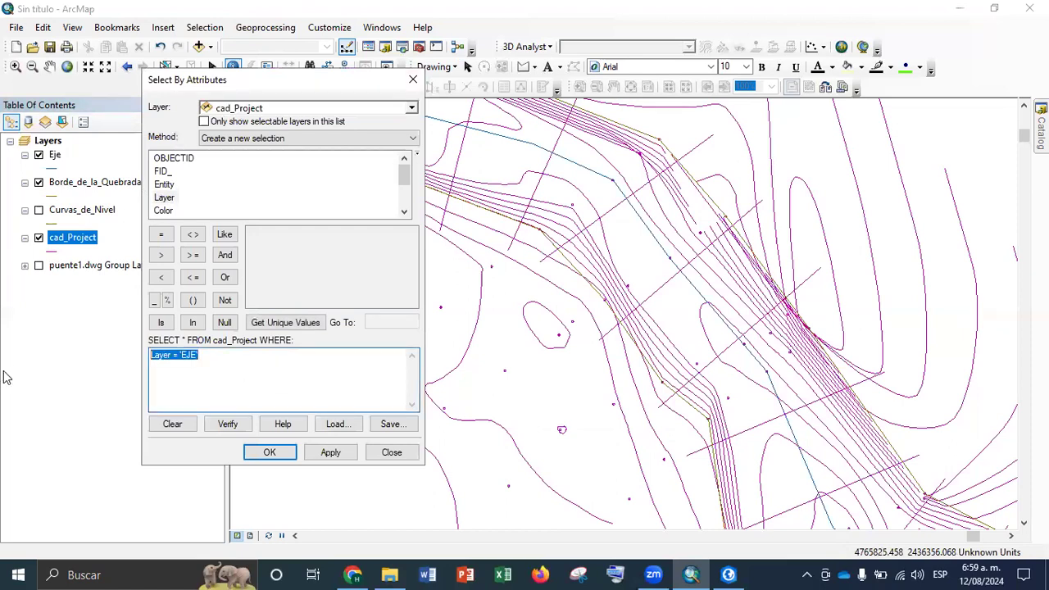
pyautogui.press('Delete')
pyautogui.doubleClick(163, 198)
pyautogui.click(161, 235)
pyautogui.click(282, 322)
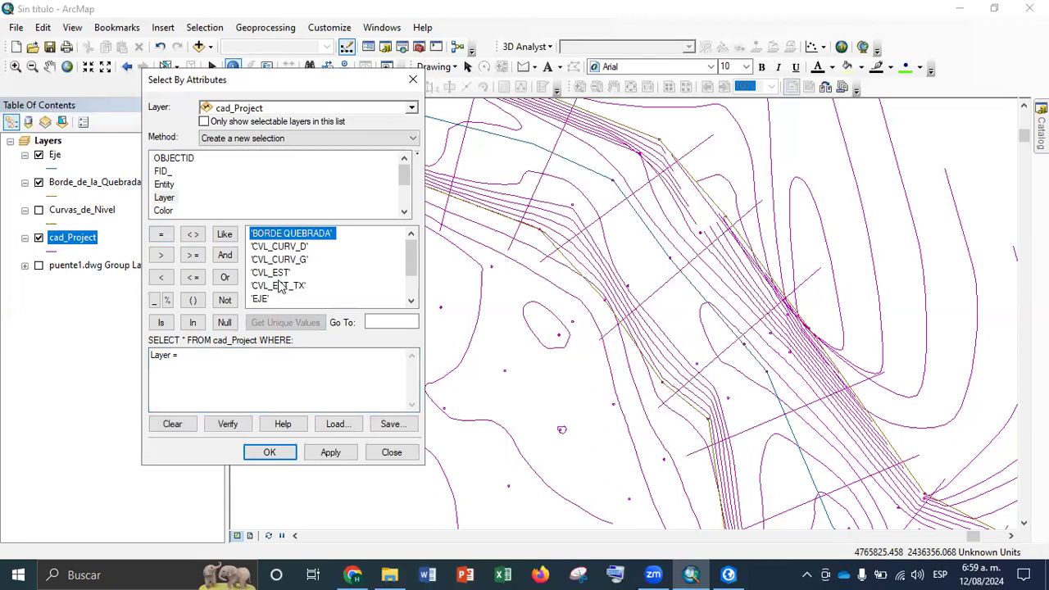
pyautogui.doubleClick(278, 273)
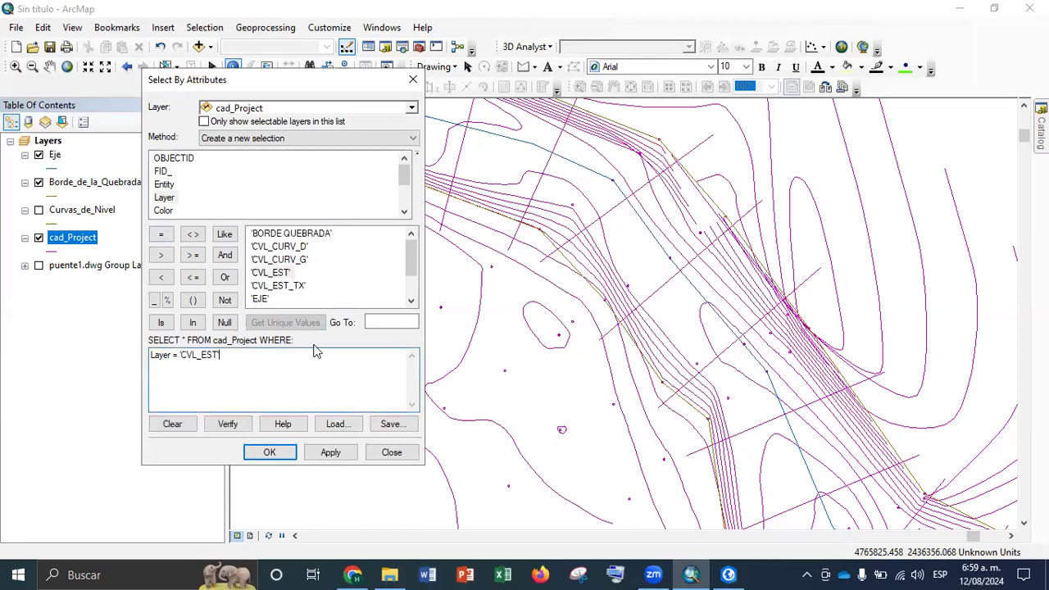
pyautogui.click(331, 453)
pyautogui.moveTo(665, 315); pyautogui.dragTo(592, 179)
pyautogui.moveTo(984, 435); pyautogui.dragTo(777, 159)
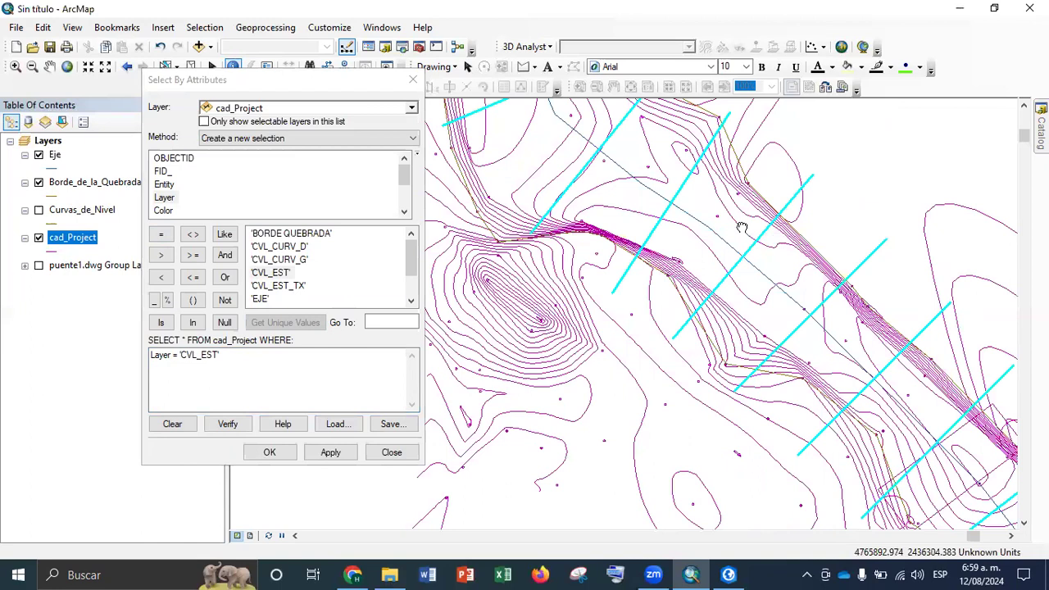
pyautogui.moveTo(788, 288); pyautogui.dragTo(548, 89)
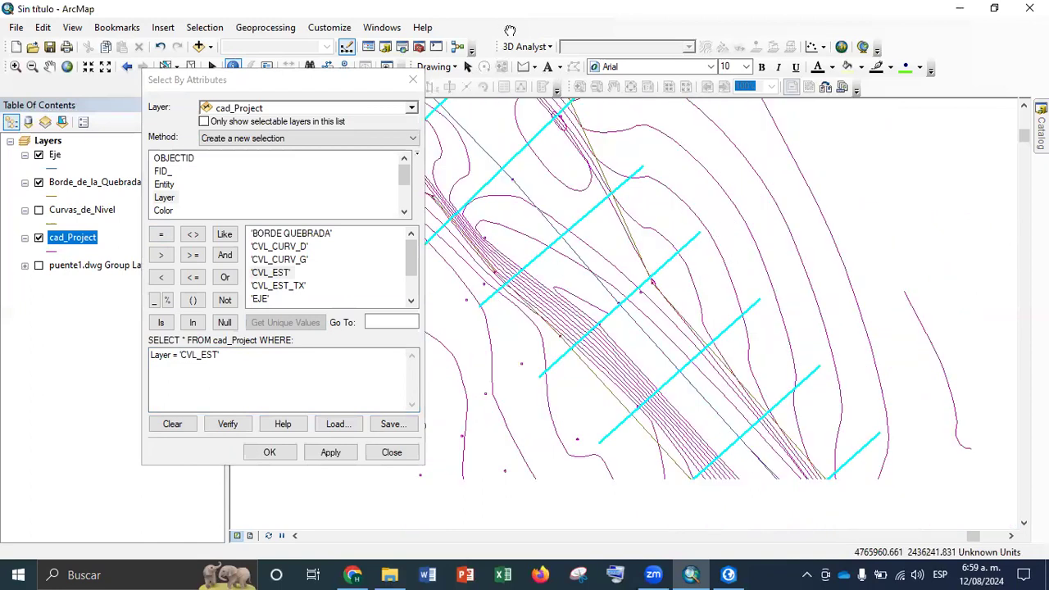
pyautogui.scroll(2, 536, 235)
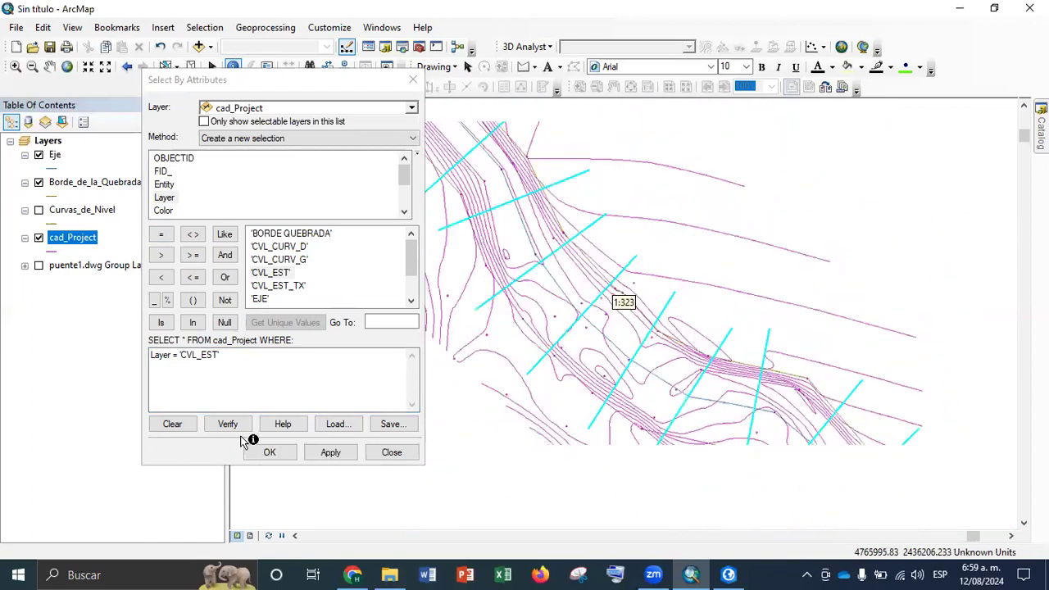
pyautogui.click(246, 444)
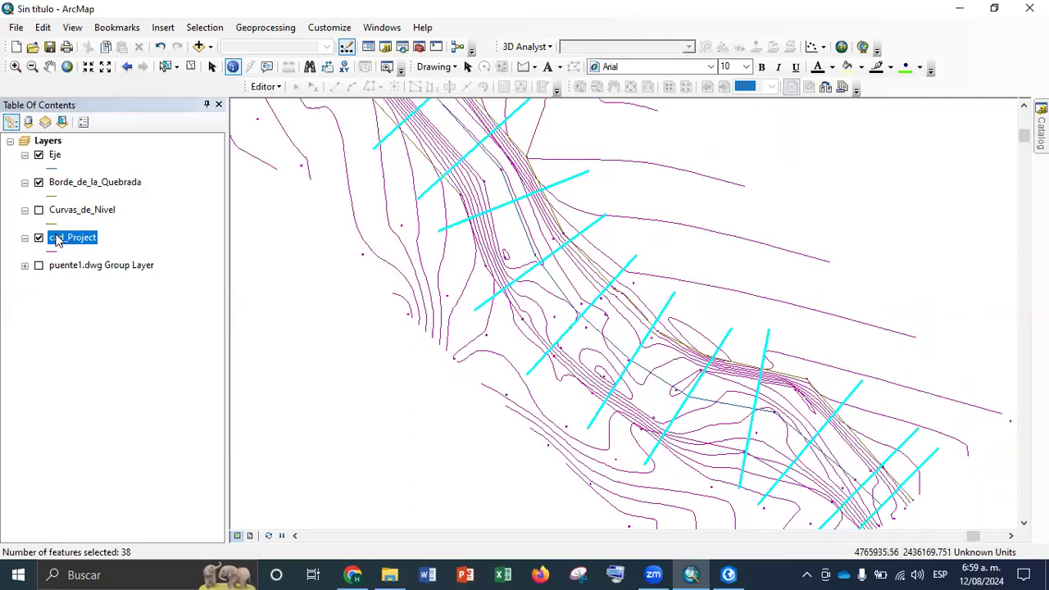
# Export the selected cad_Project features to the base folder as a shapefile named Secciones Tranversales and add it to the map
pyautogui.rightClick(61, 229)
pyautogui.rightClick(56, 238)
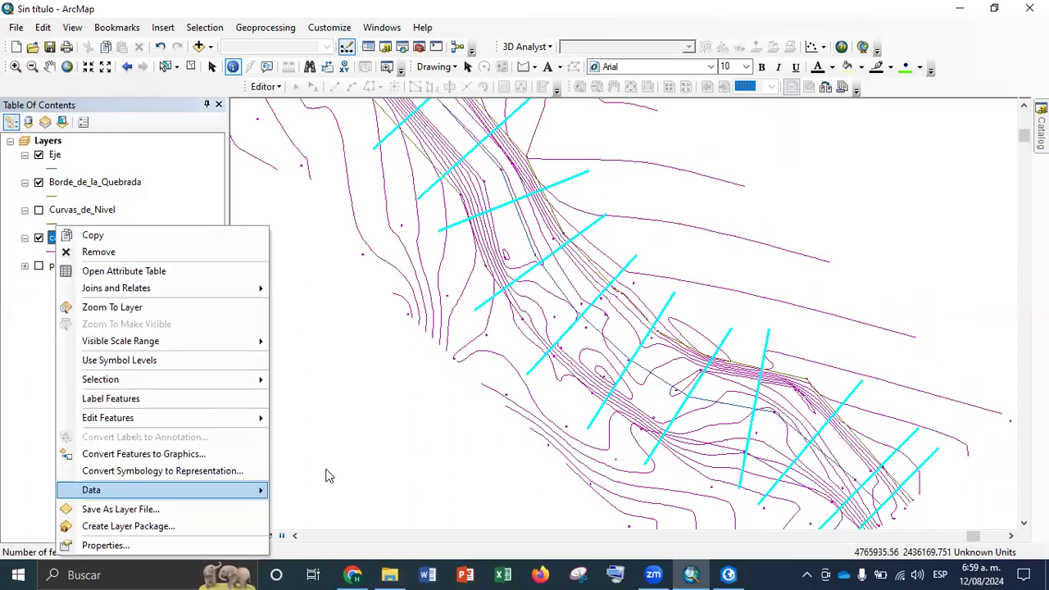
pyautogui.click(327, 474)
pyautogui.click(654, 313)
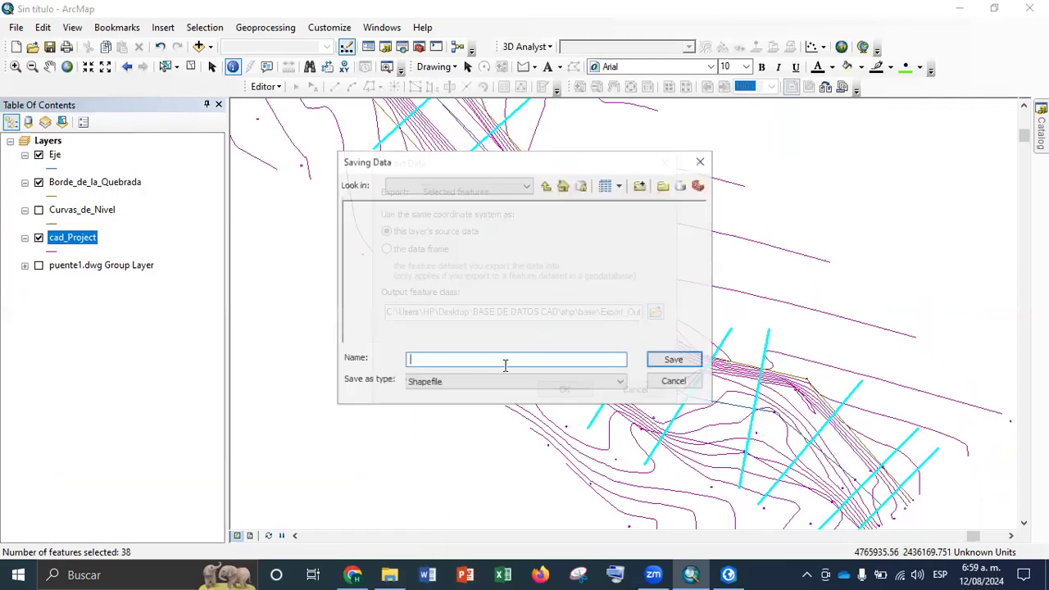
pyautogui.write('Secciones Tranversales')
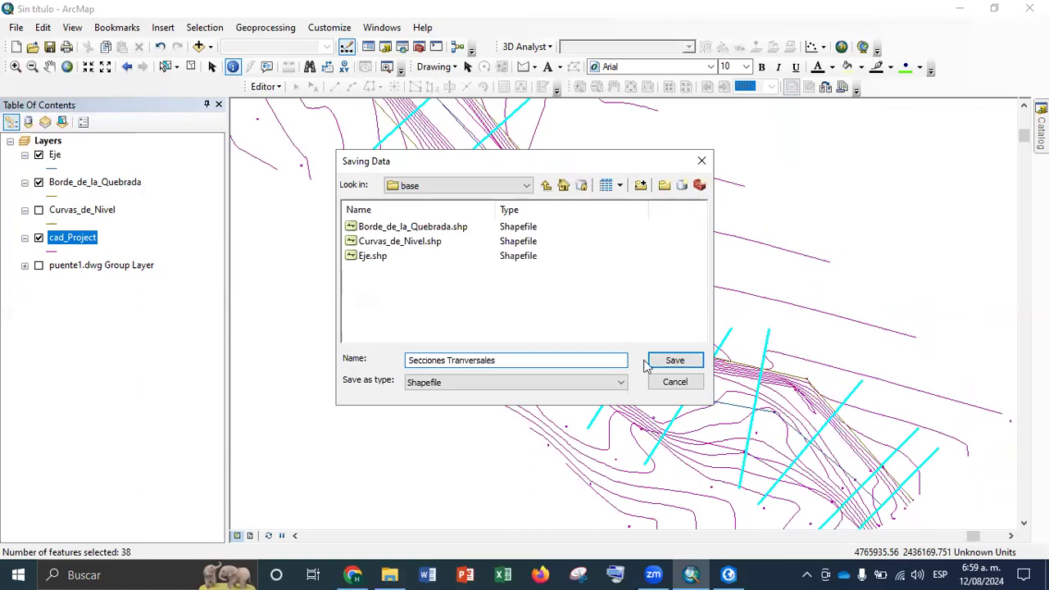
pyautogui.click(677, 362)
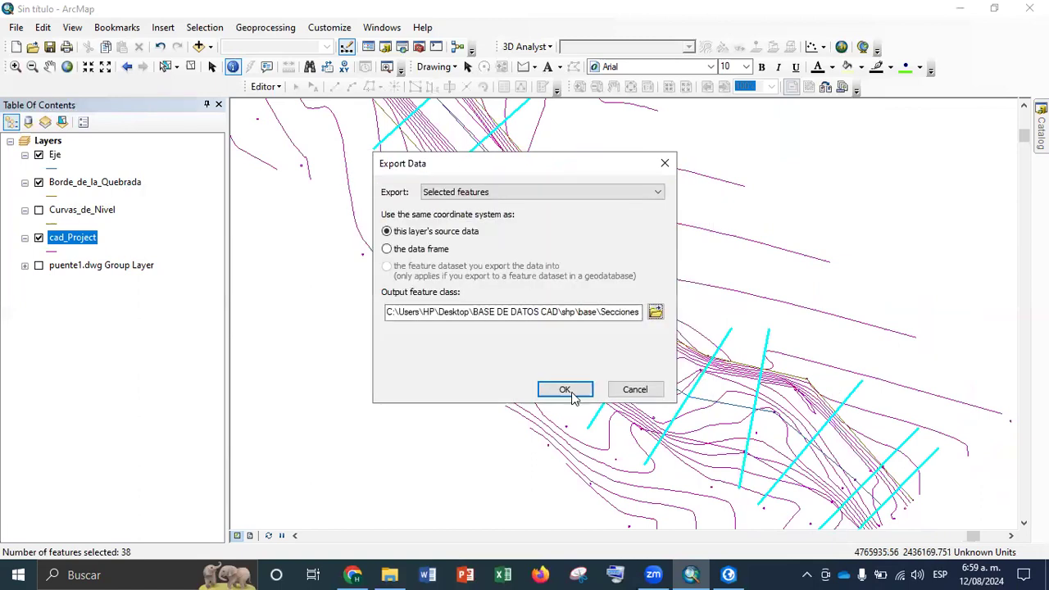
pyautogui.click(569, 388)
pyautogui.click(587, 341)
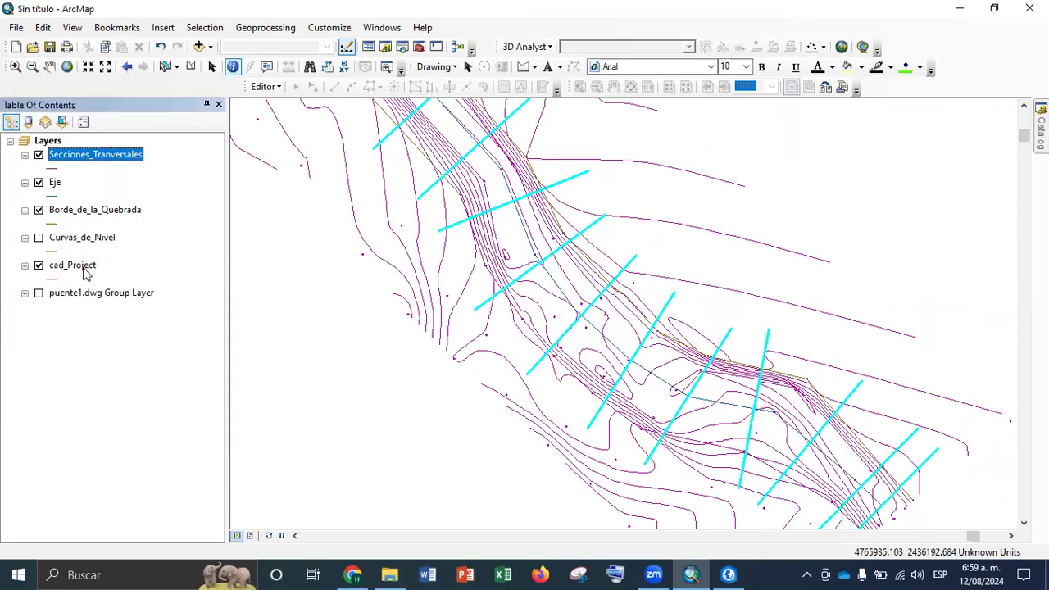
# Remove the cad_Project layer from the map and turn on the Curvas_de_Nivel layer
pyautogui.rightClick(86, 271)
pyautogui.click(129, 254)
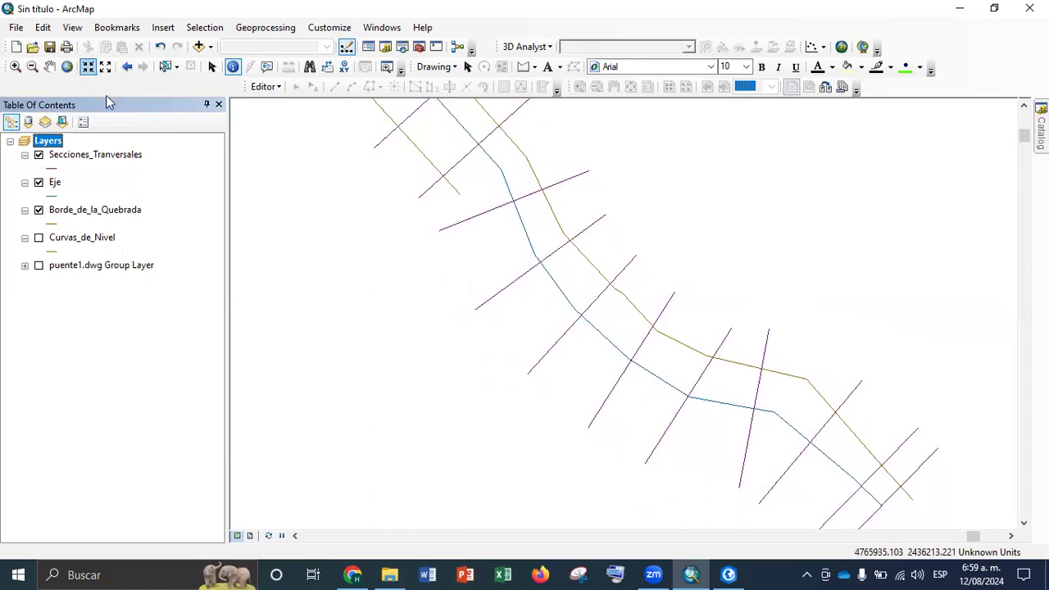
pyautogui.rightClick(102, 211)
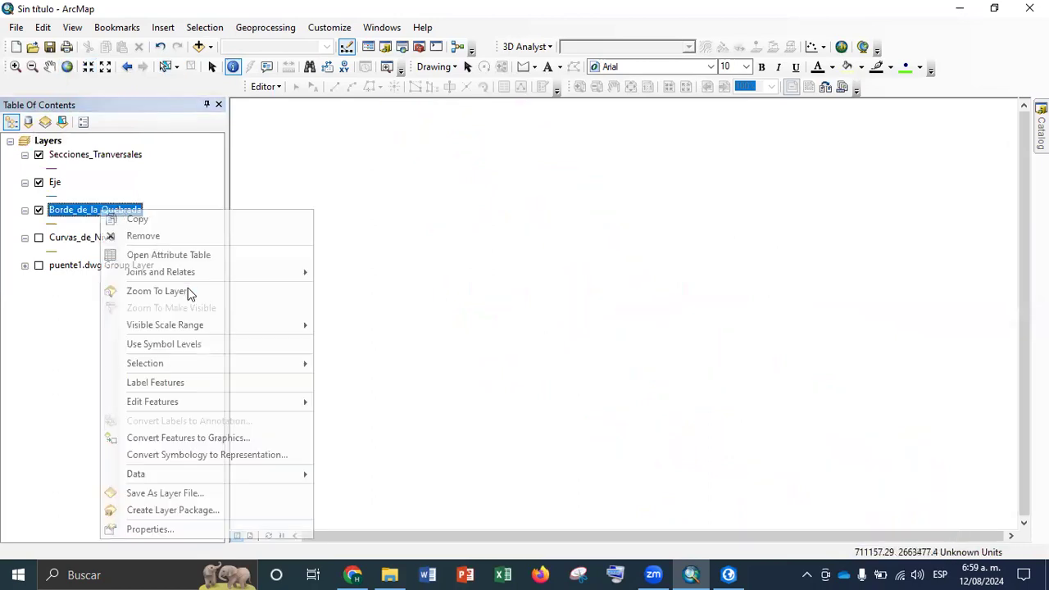
pyautogui.click(156, 291)
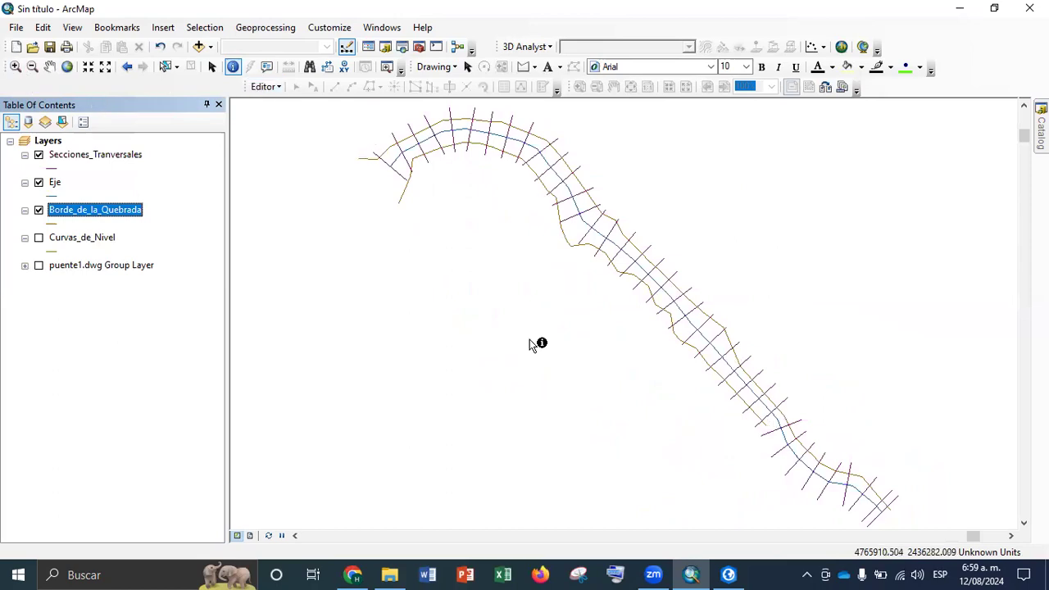
pyautogui.click(39, 237)
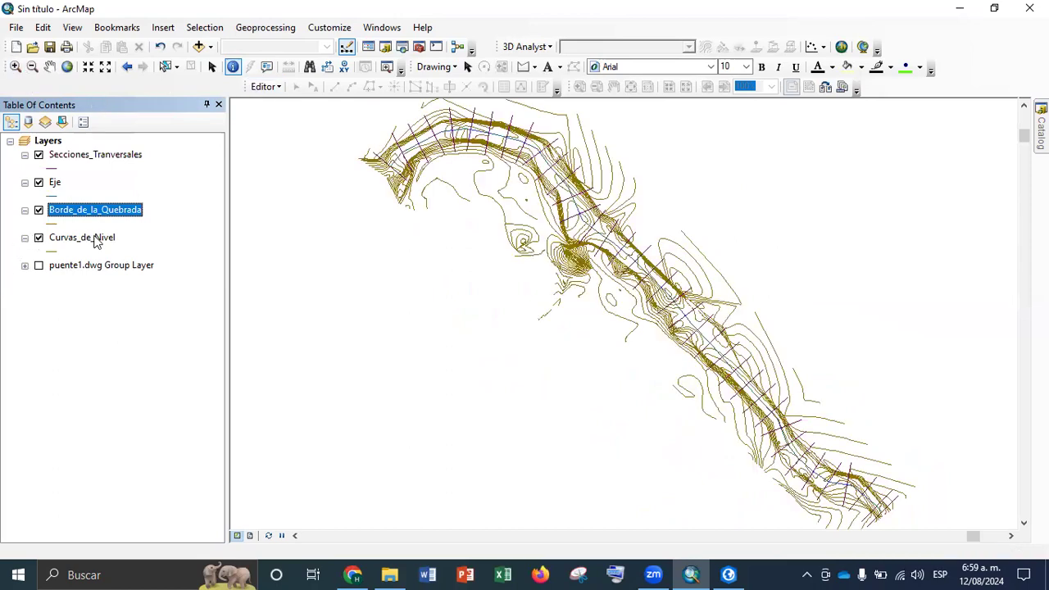